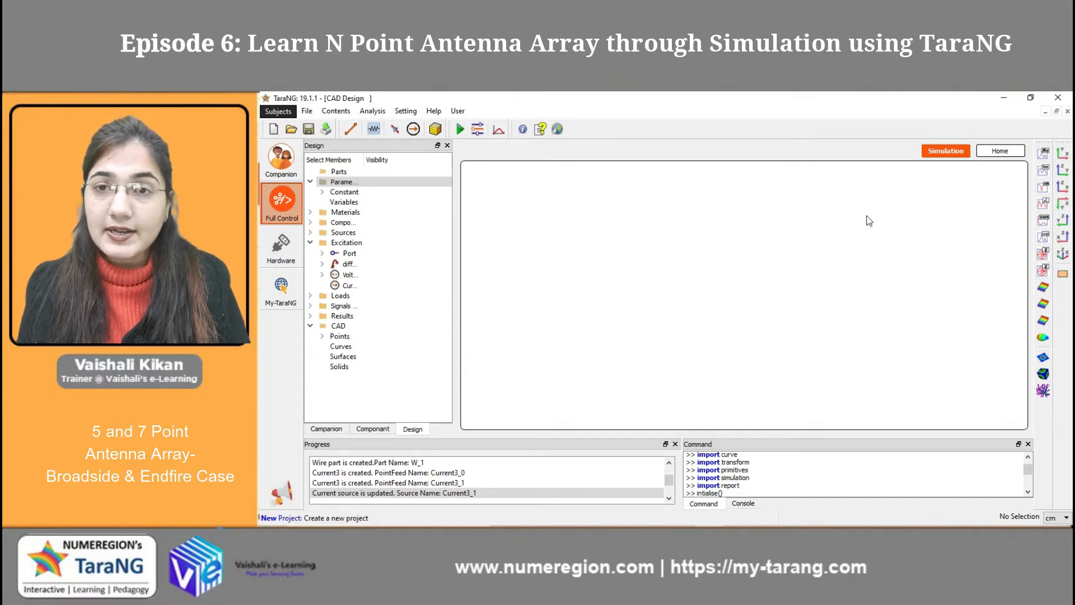
- Create two straight copper wires spanning z -100 to 100 cm, one at x = 0 and one at x = 200 cm
click(350, 133)
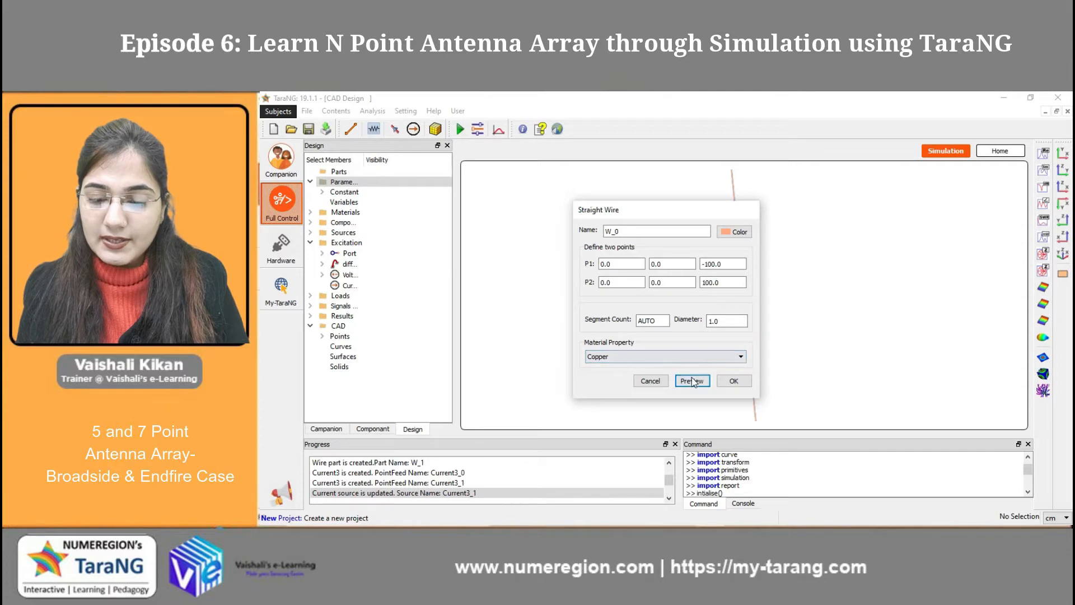
click(737, 382)
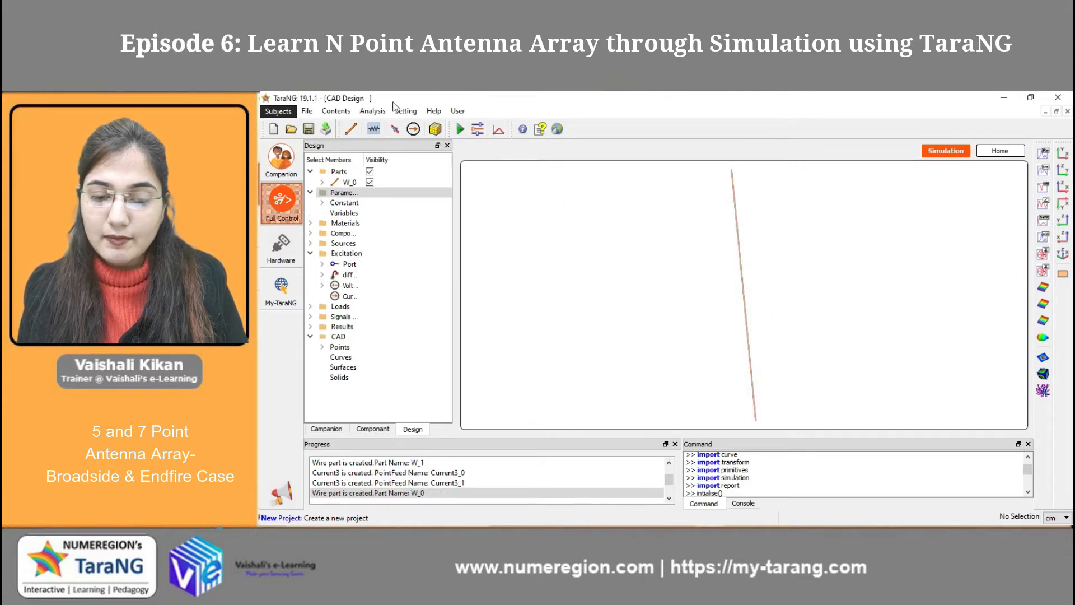
click(350, 129)
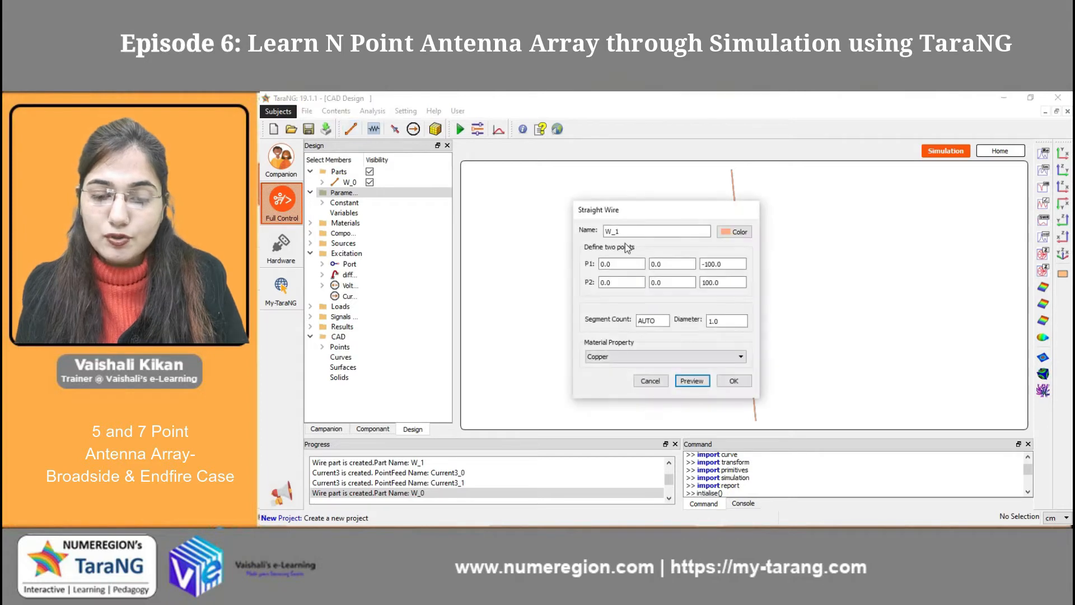
text(200)
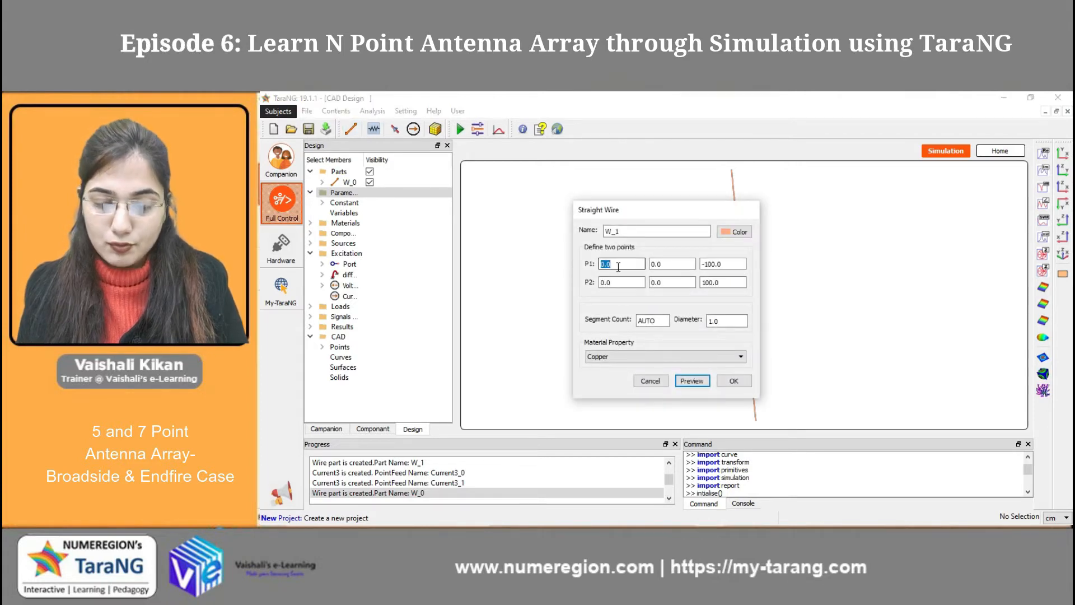
click(617, 282)
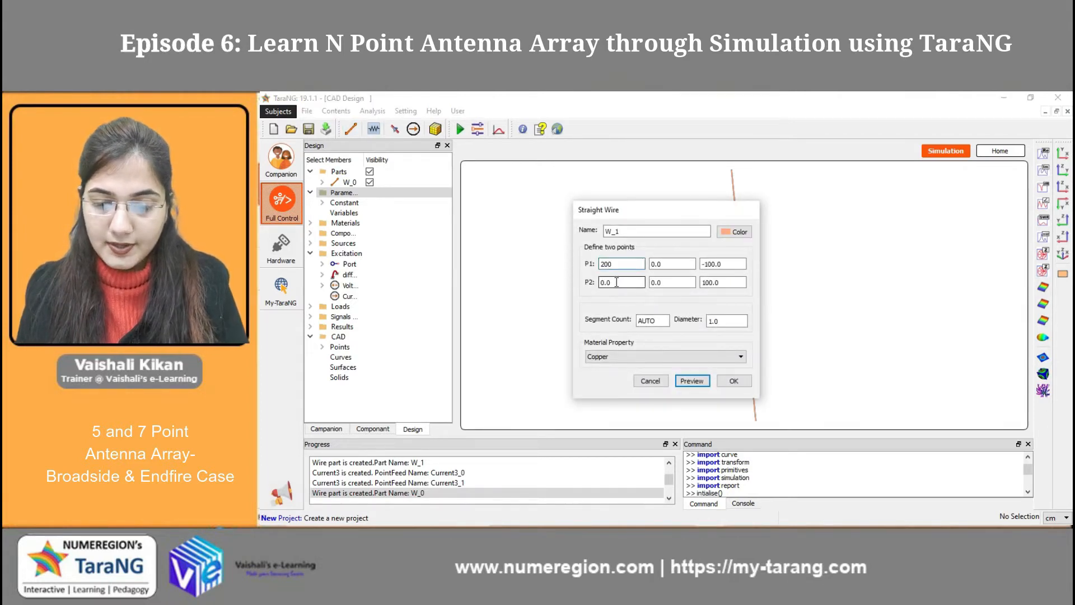
text(200)
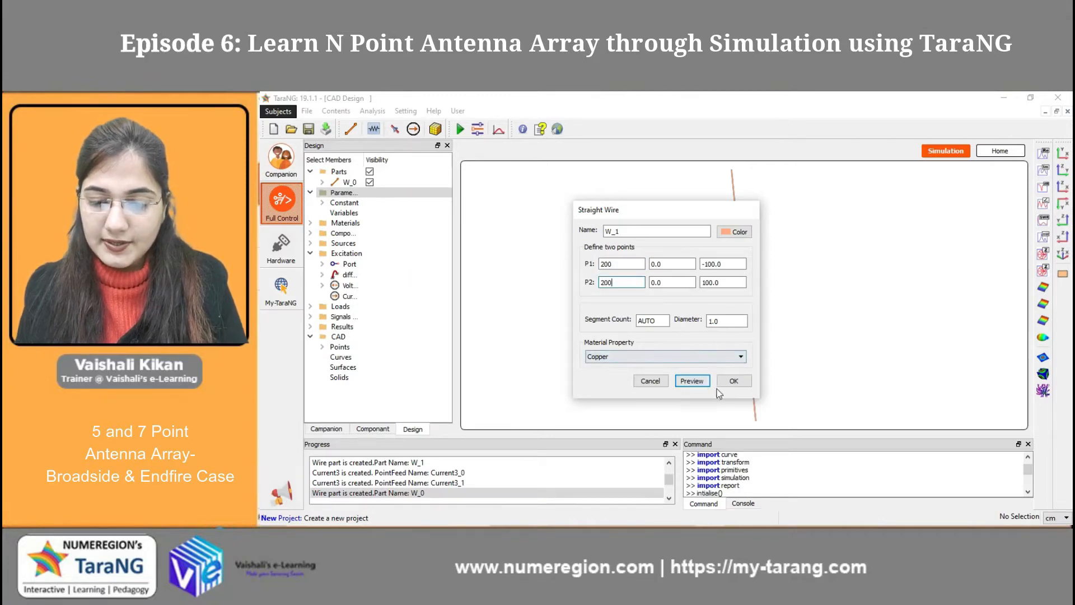
click(734, 382)
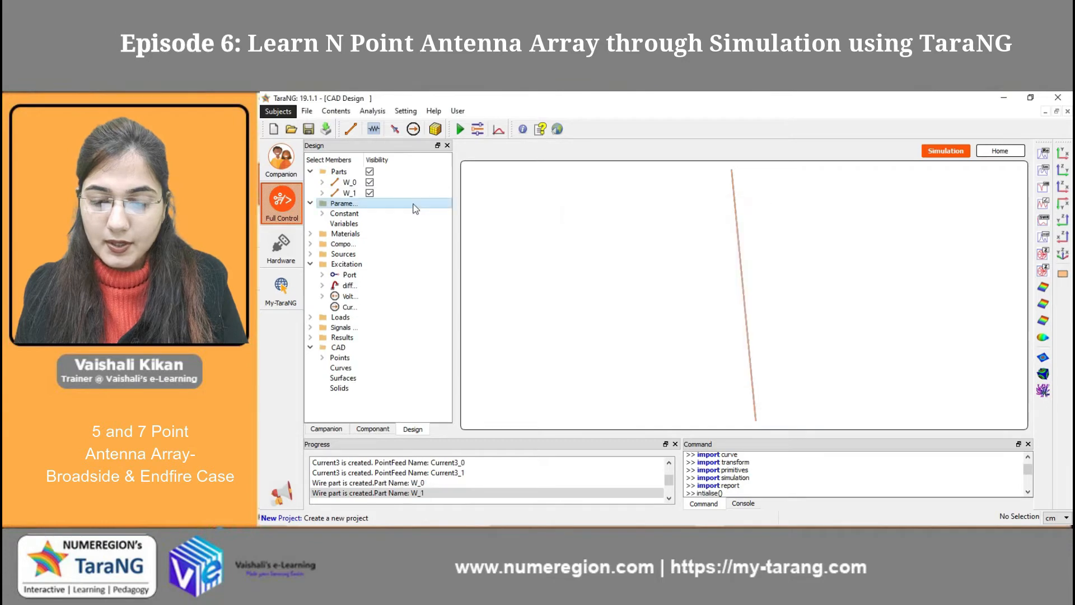
- Add a straight copper wire at x = -200 cm, running from z -100 to 100 cm
click(352, 130)
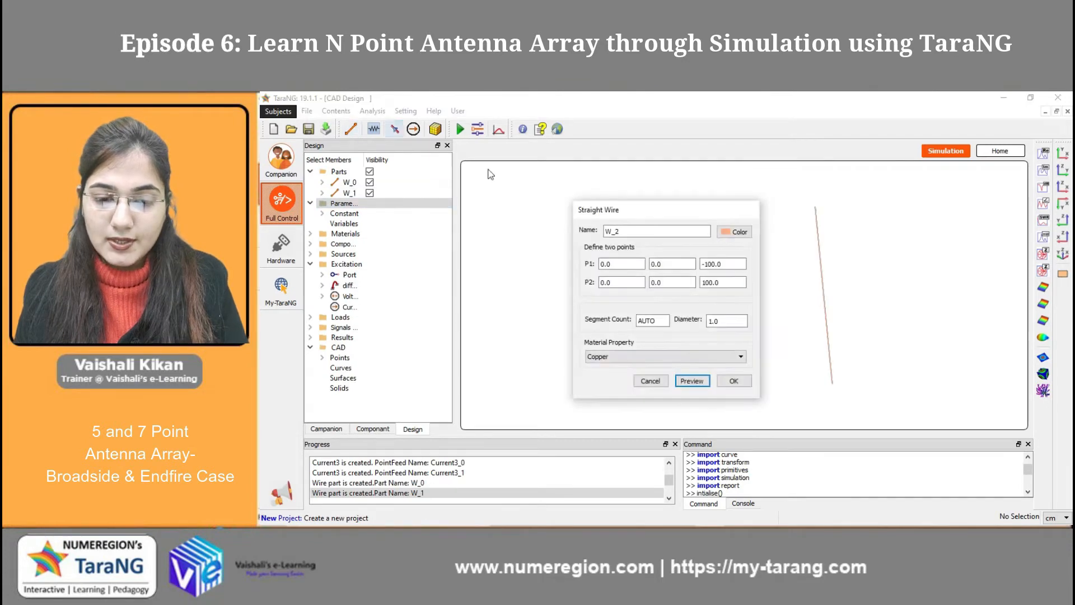
click(622, 265)
text(-200)
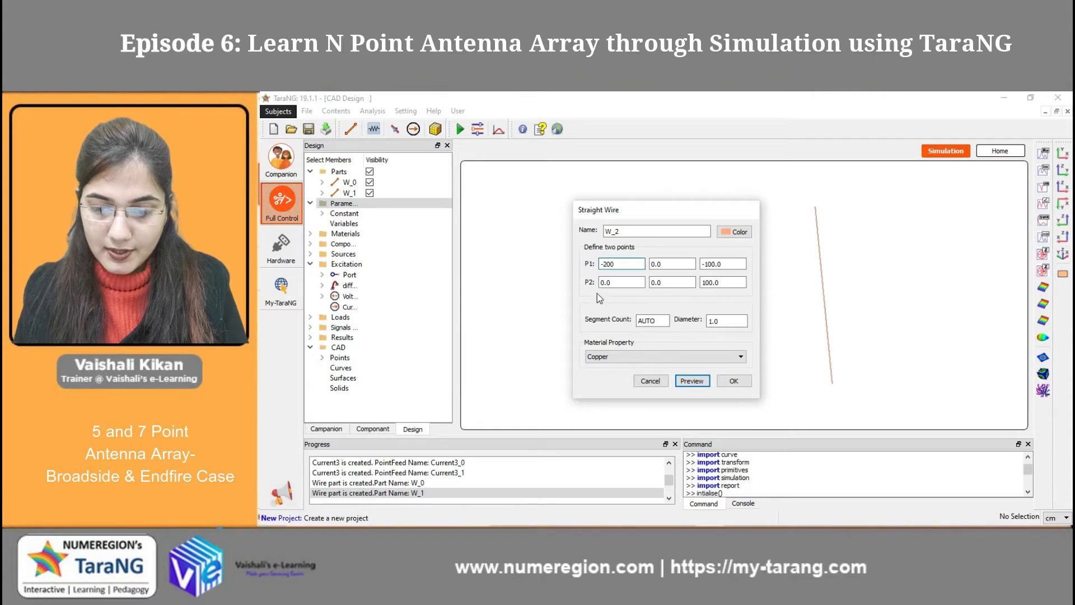
click(629, 283)
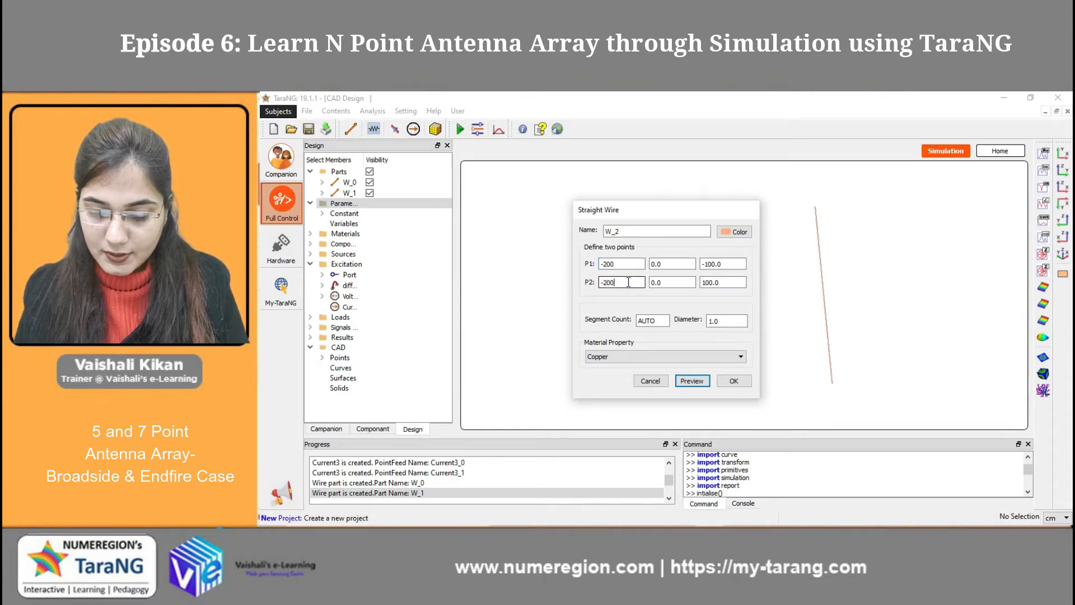
click(733, 382)
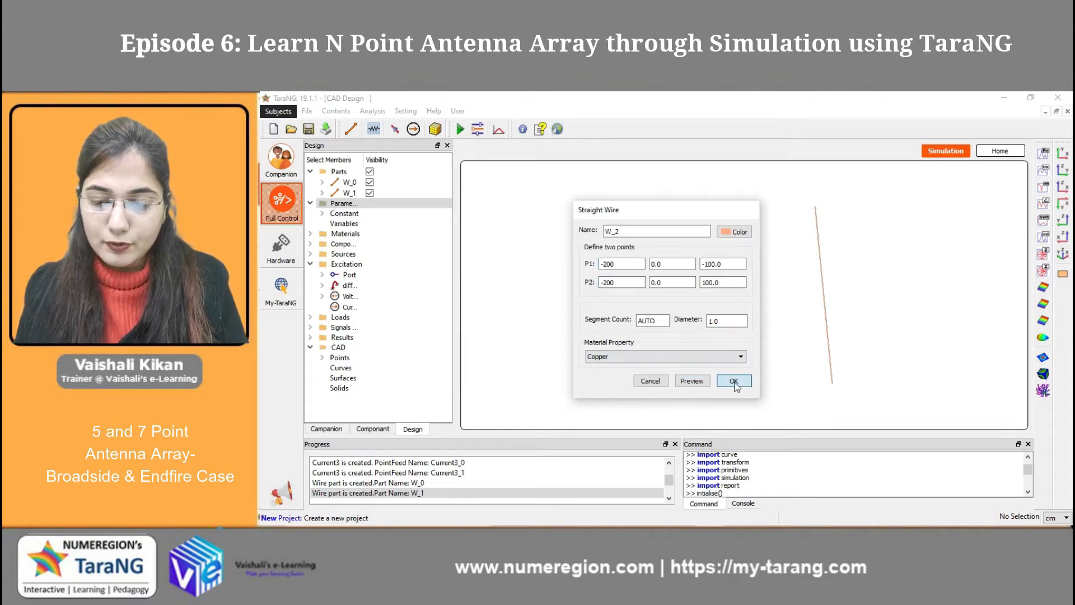
- Add a straight copper wire at x = 400 cm, running from z -100 to 100 cm
click(352, 130)
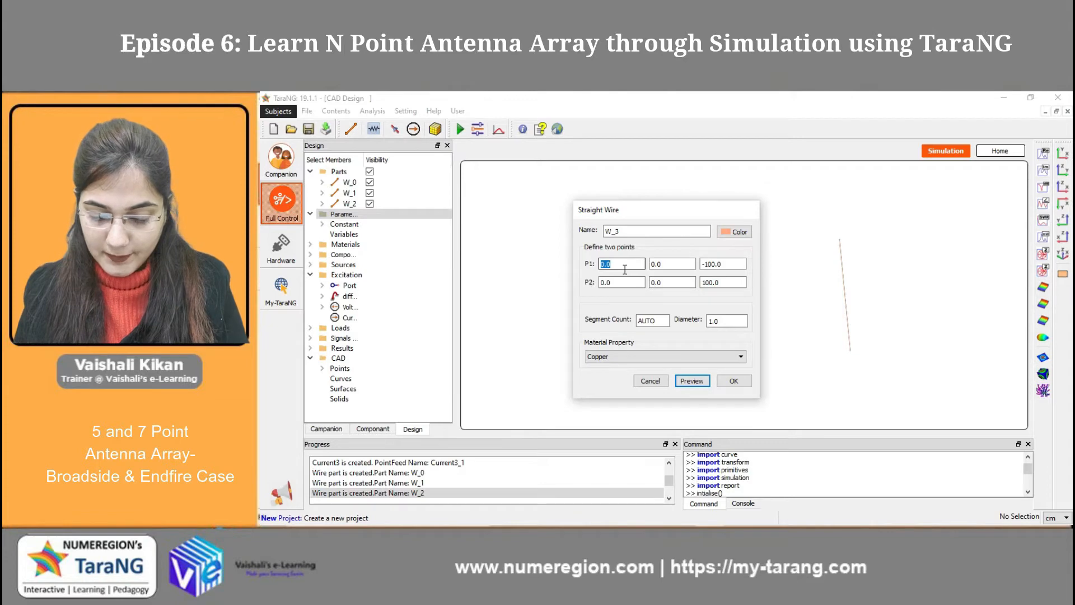
click(625, 270)
text(400)
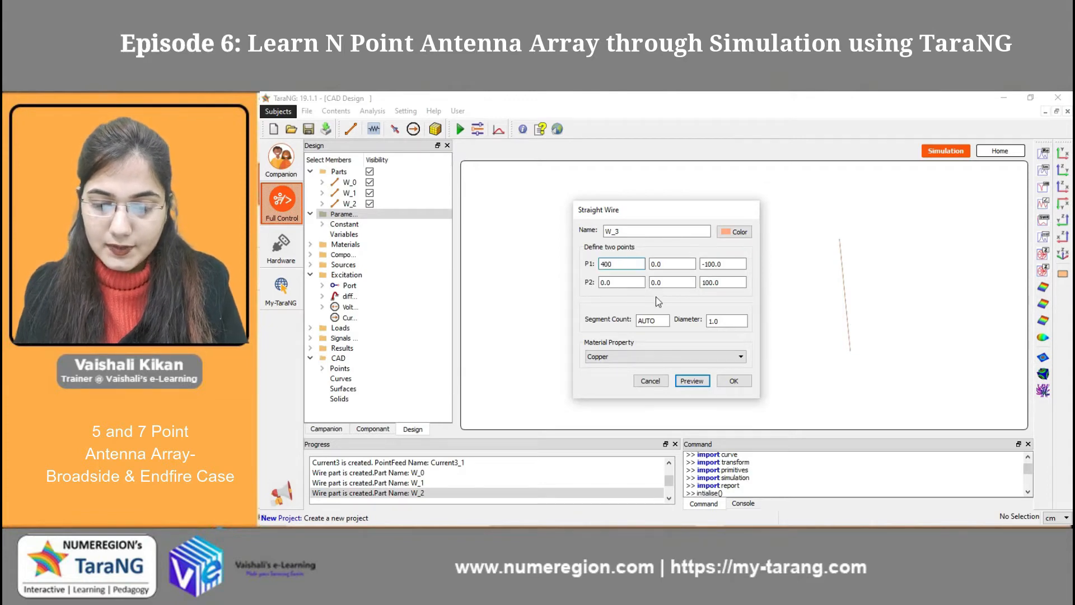
click(614, 284)
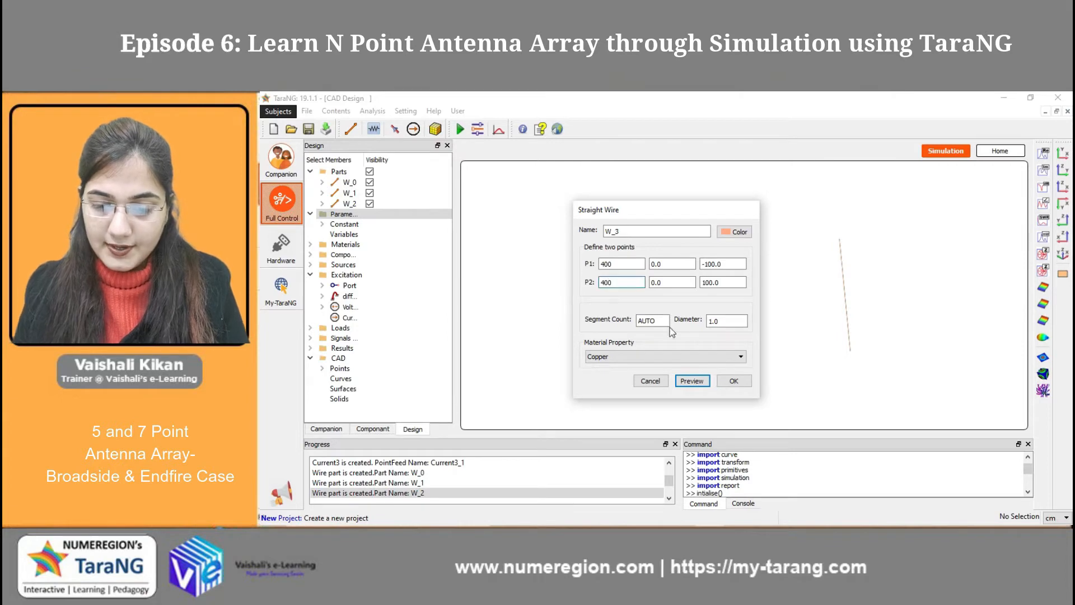
click(737, 381)
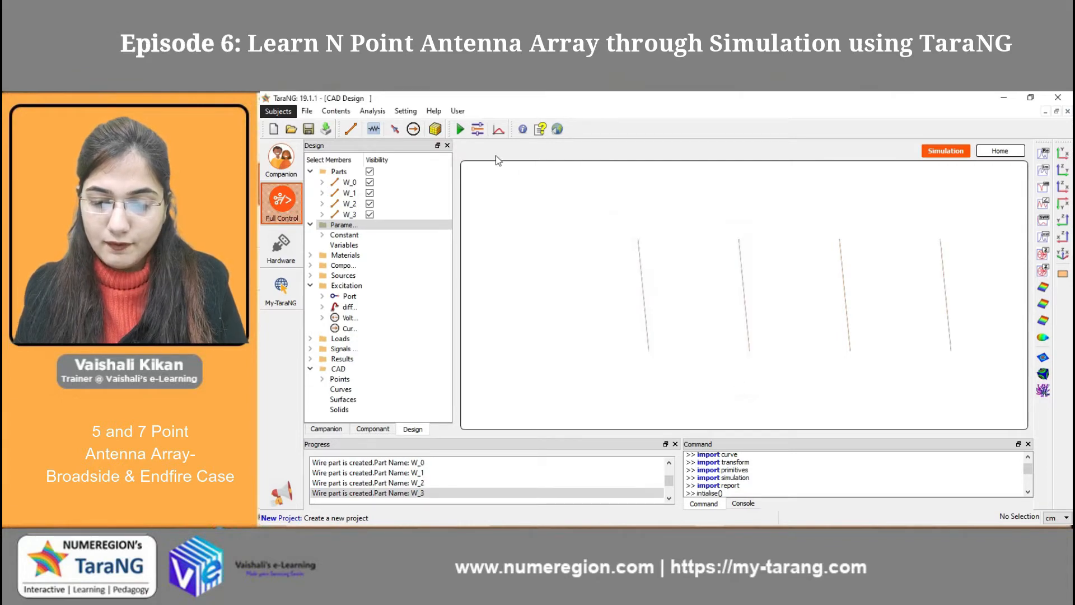
- Add a straight copper wire at x = -400 cm, running from z -100 to 100 cm
click(351, 128)
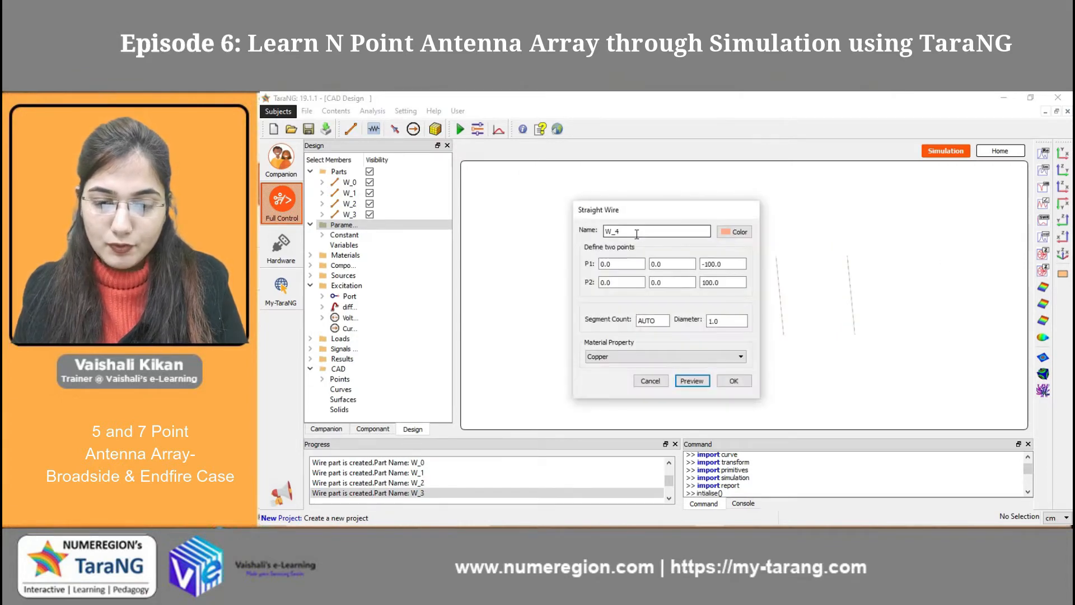
click(635, 264)
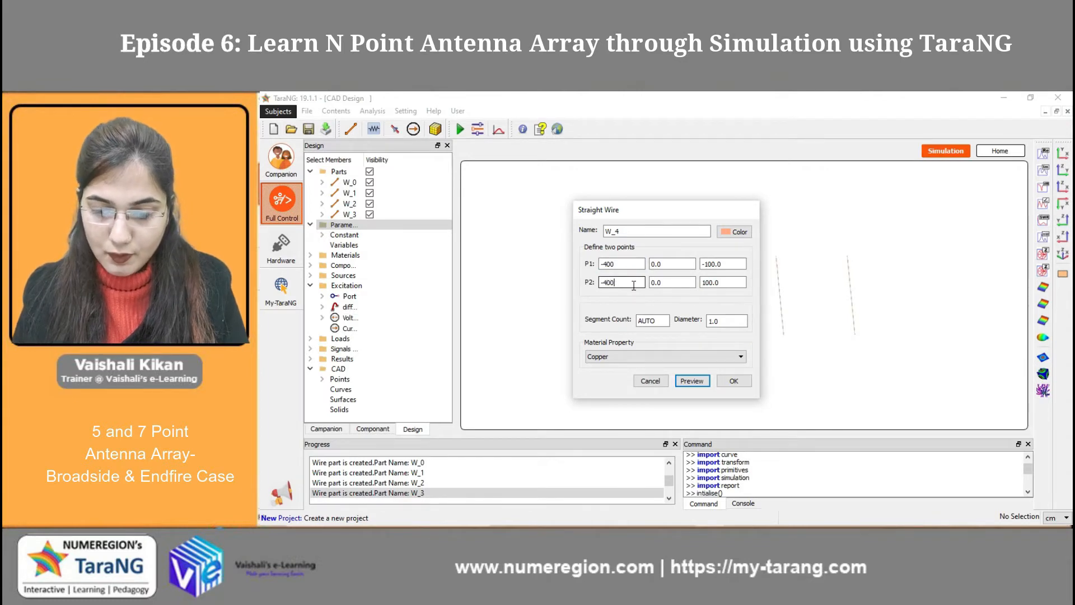
click(728, 383)
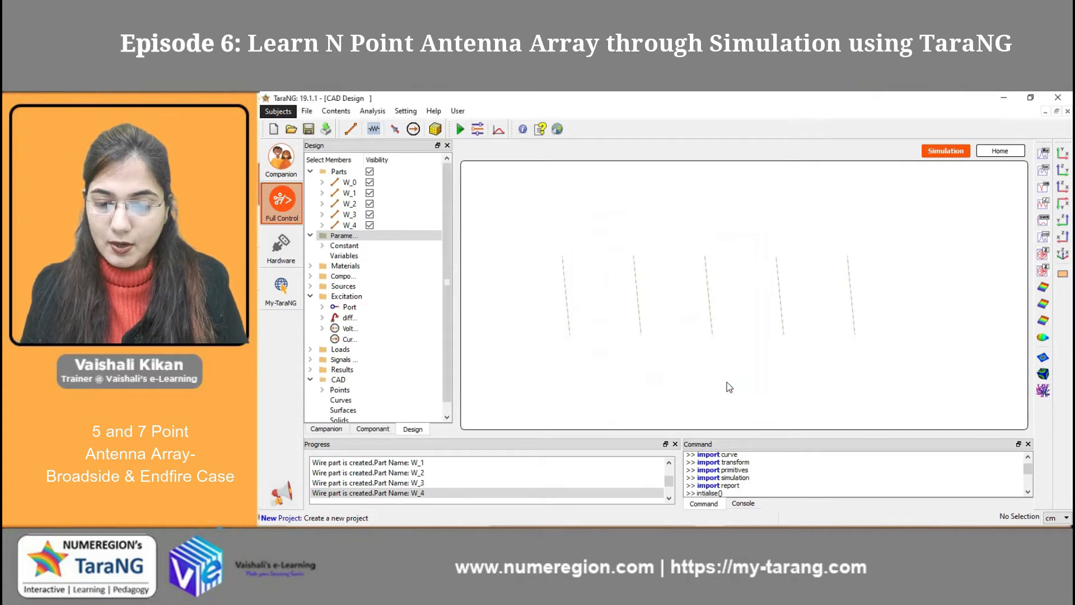
- Set the diameter of the wire at x = -400 to 3
key(f)
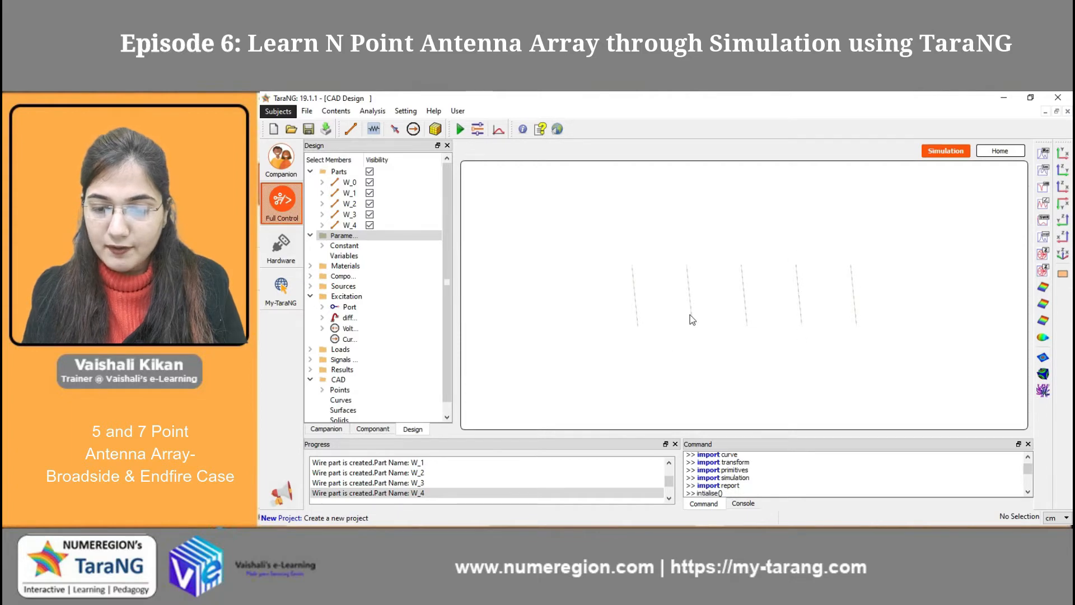
double_click(636, 300)
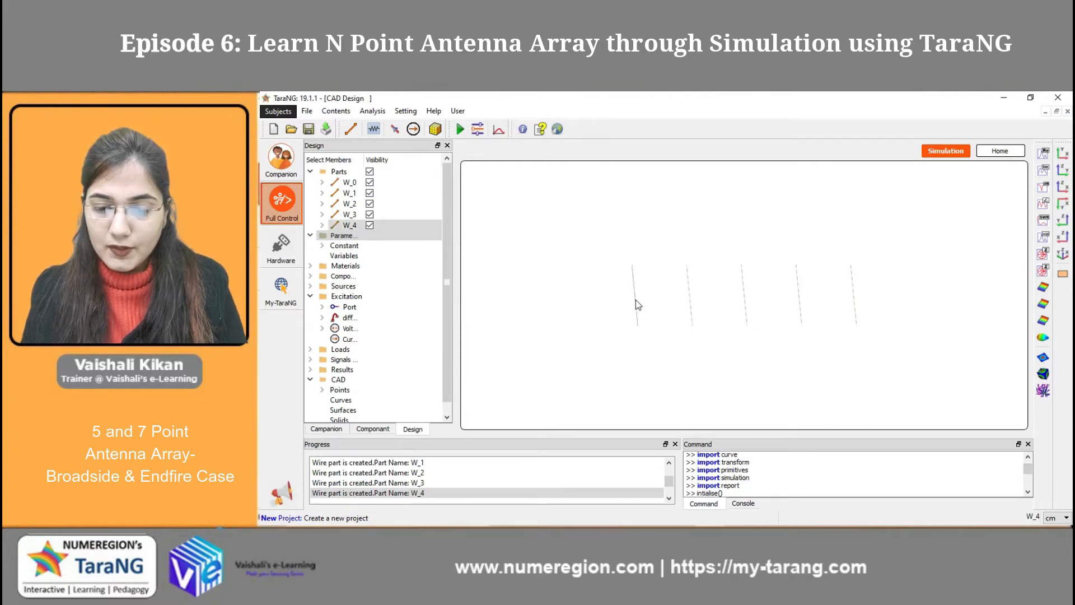
double_click(725, 322)
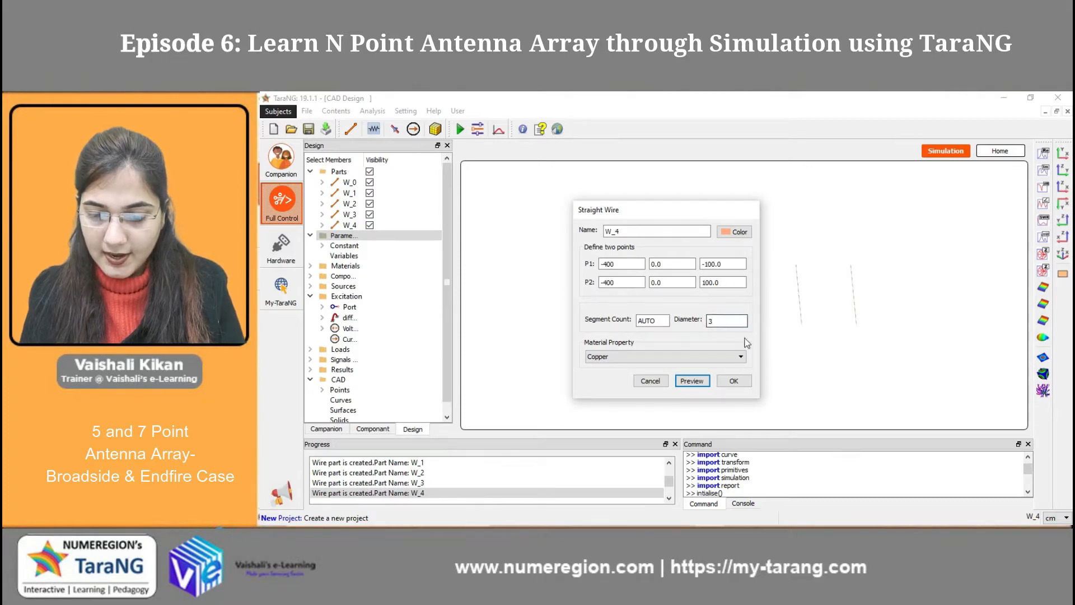
click(734, 381)
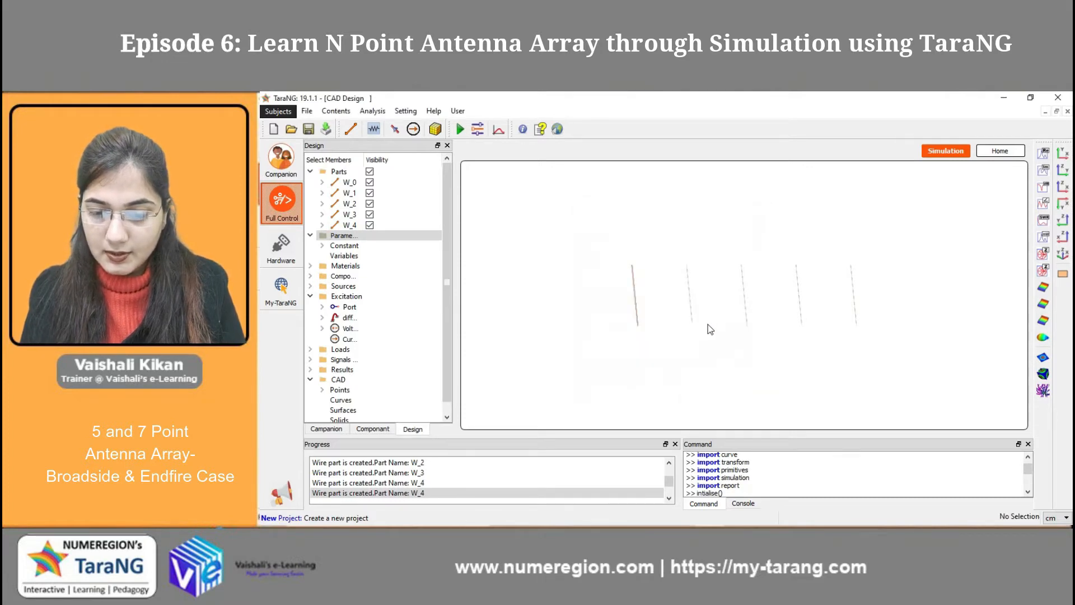
- Set the diameter of the wire at x = -200 to 3
double_click(690, 310)
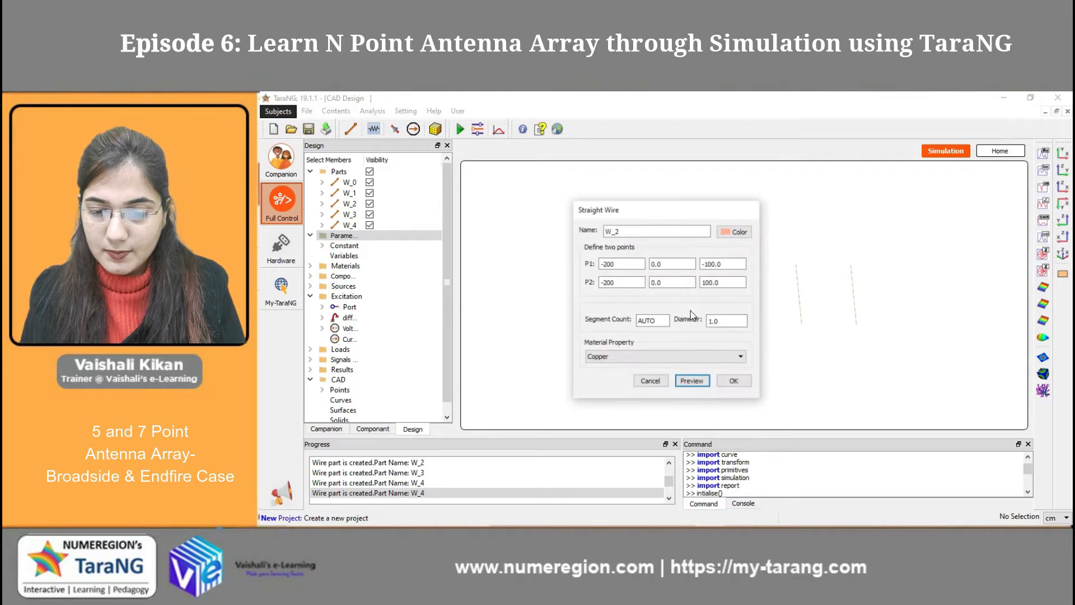
click(738, 321)
text(3)
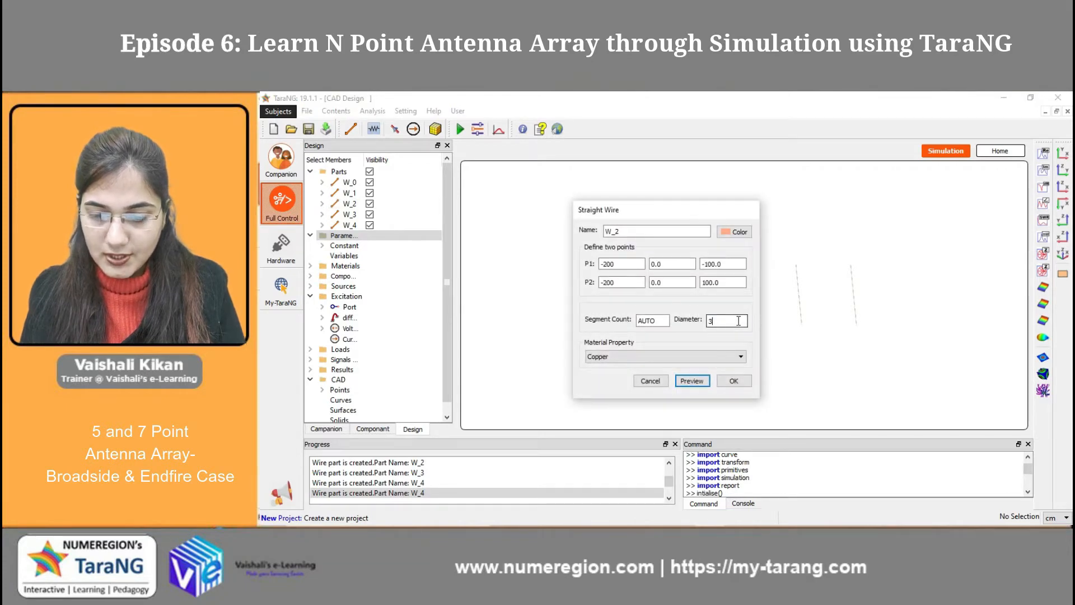
click(730, 381)
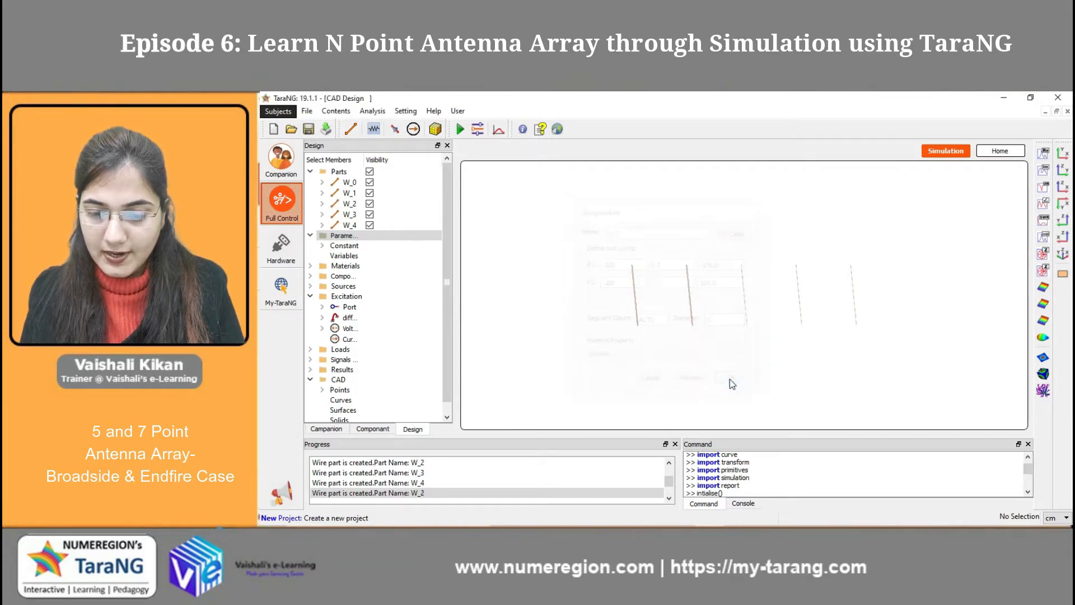
- Set the diameter of the central wire at x = 0 to 3
double_click(744, 305)
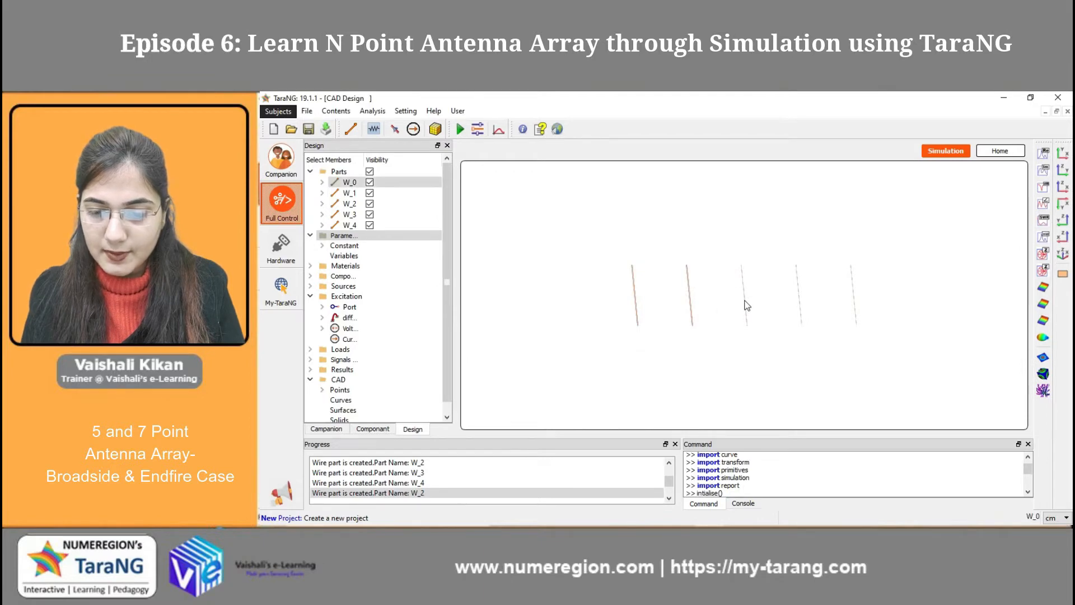
double_click(737, 318)
text(3)
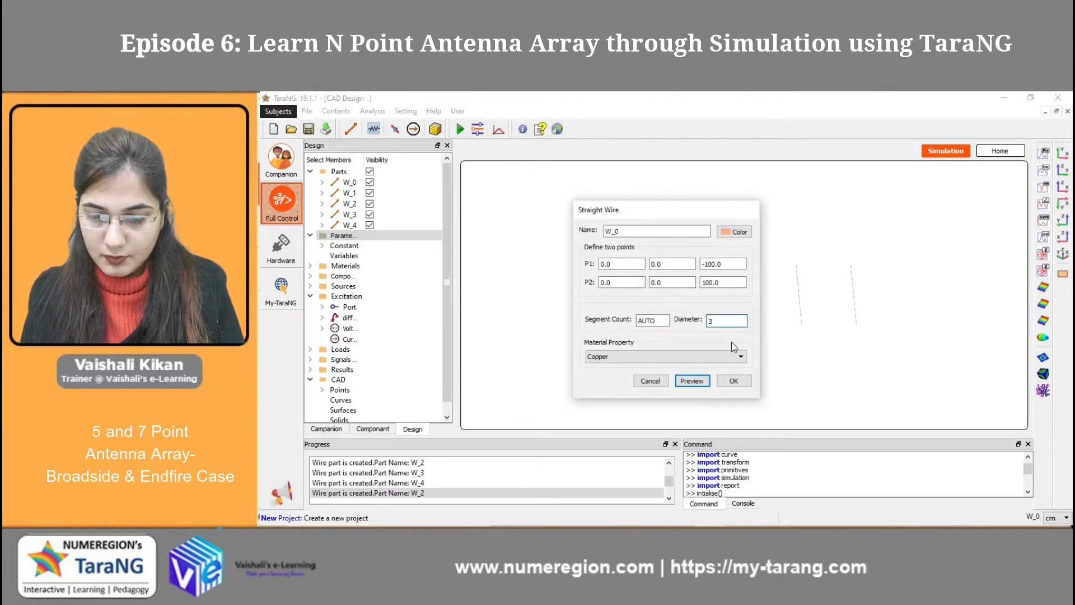
click(731, 384)
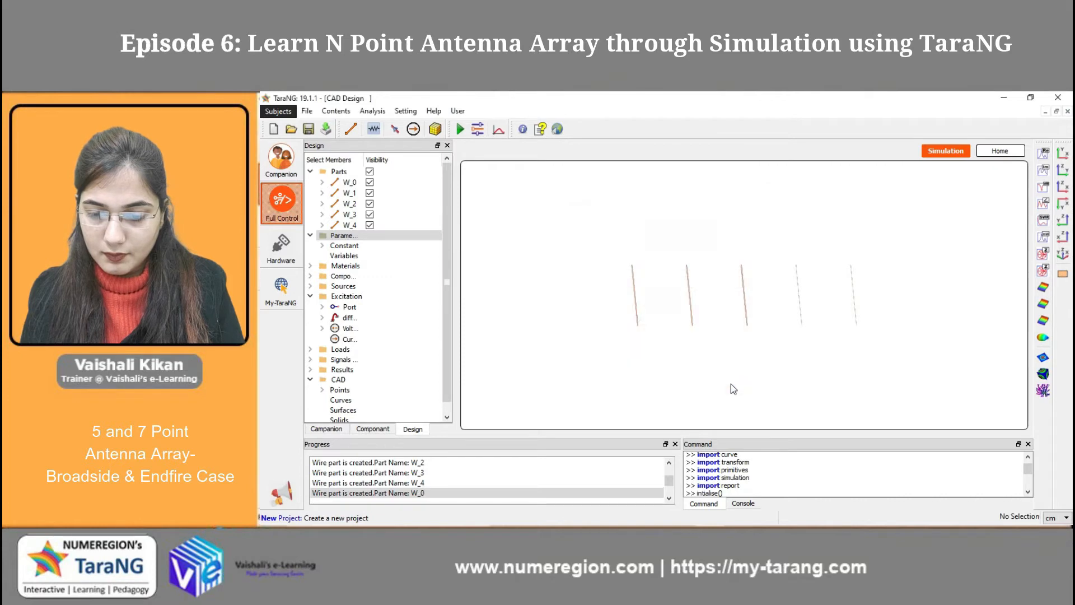
- Set the diameter of the wire at x = 200 to 3
double_click(801, 295)
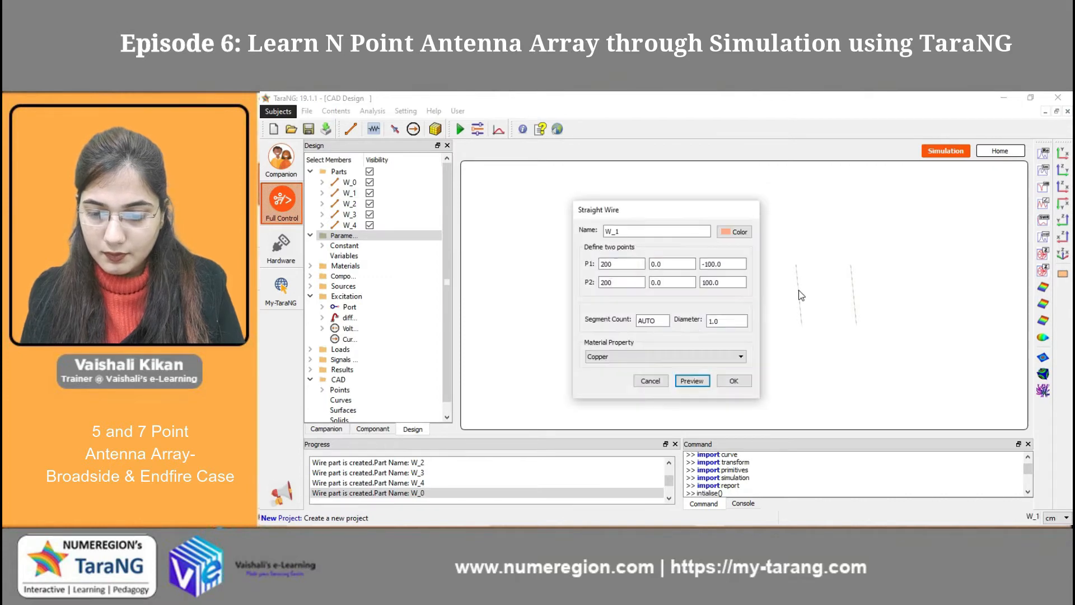
double_click(727, 321)
text(3)
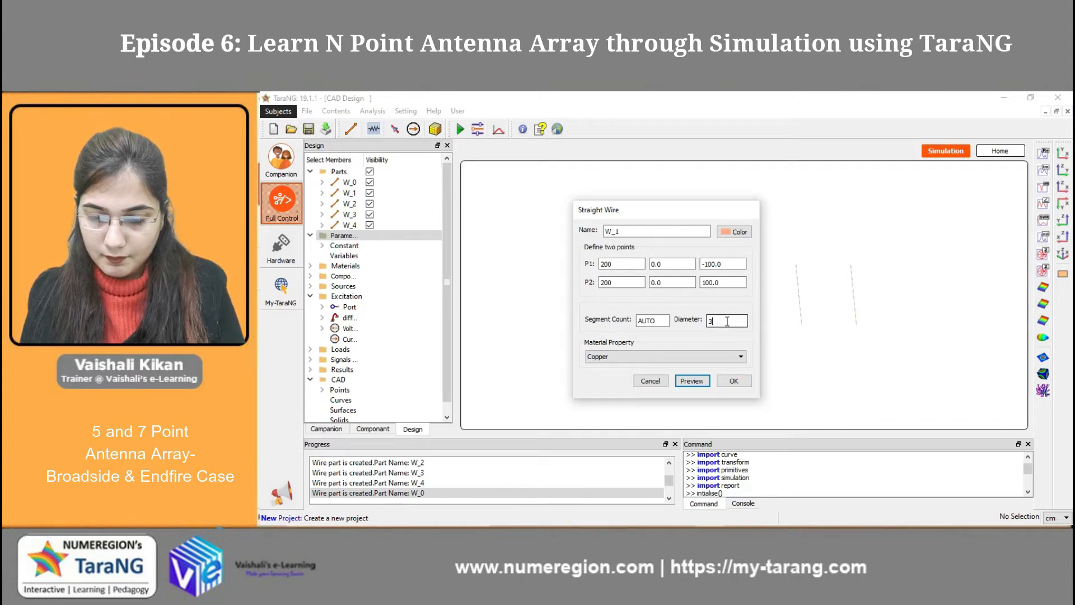
click(733, 380)
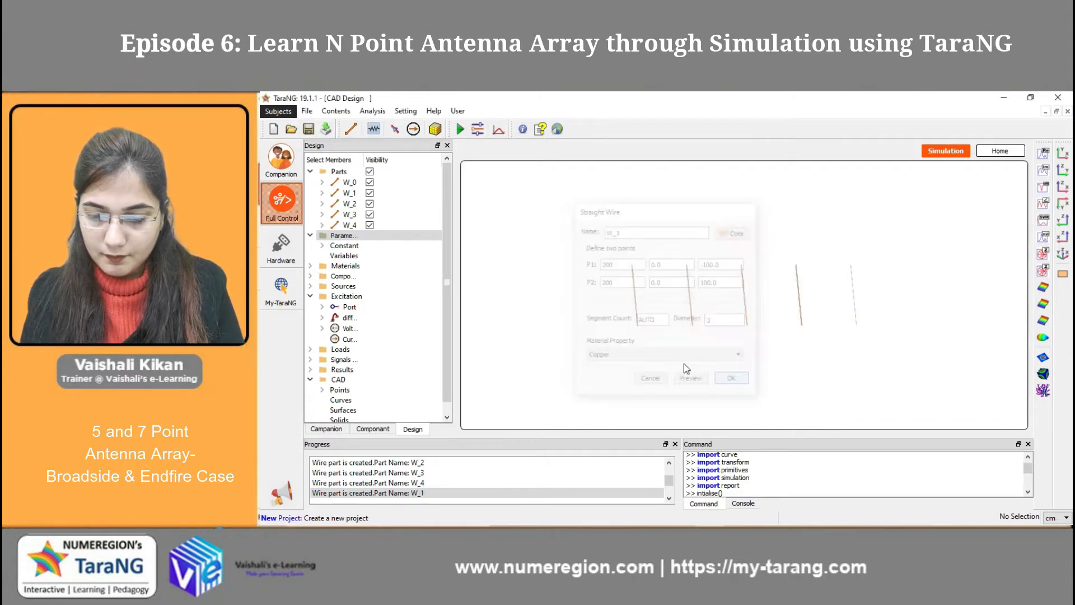
- Set the diameter of the wire at x = 400 to 3
double_click(855, 303)
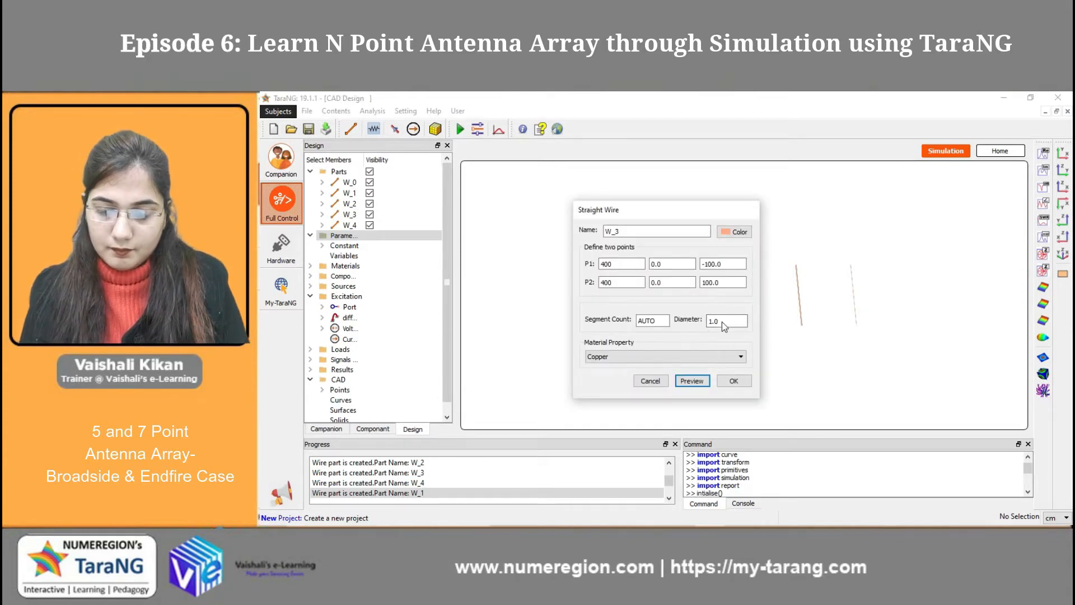
click(713, 323)
text(3)
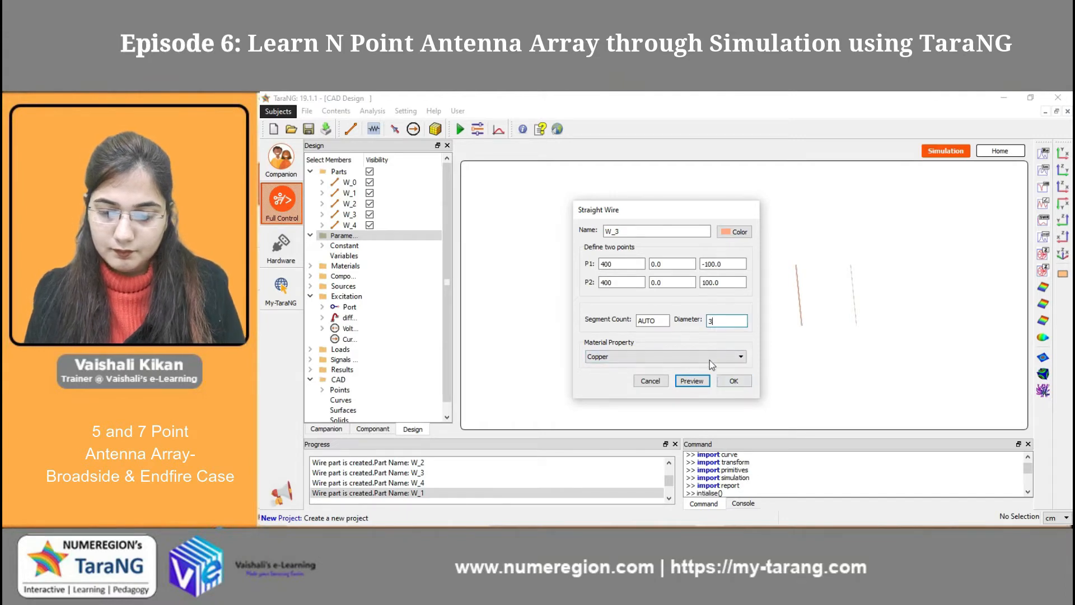
click(734, 383)
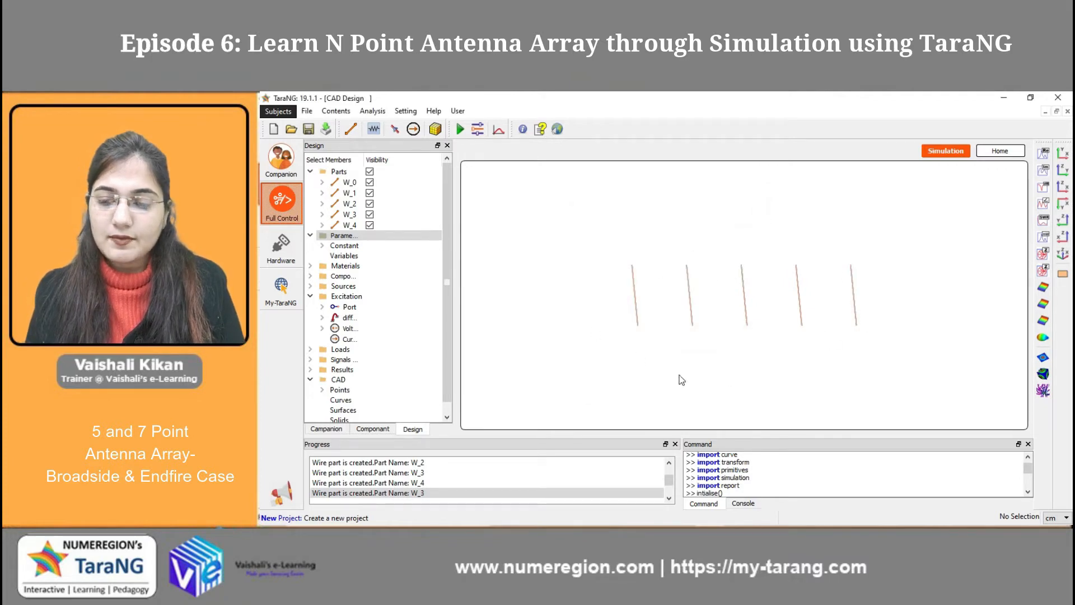
- Place one current source near the middle of each of the five wires
click(413, 129)
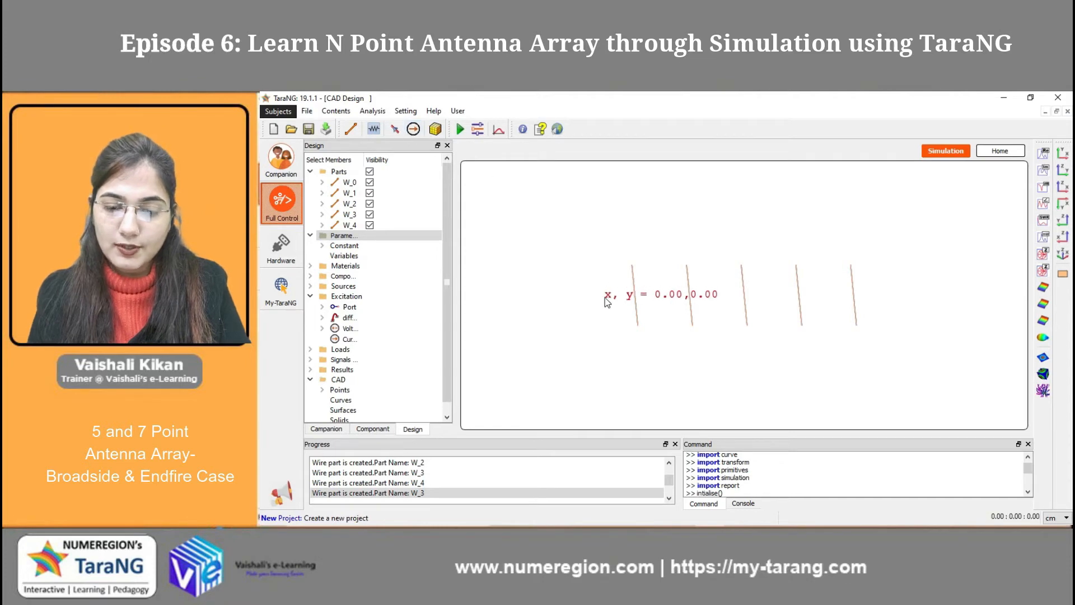
click(634, 300)
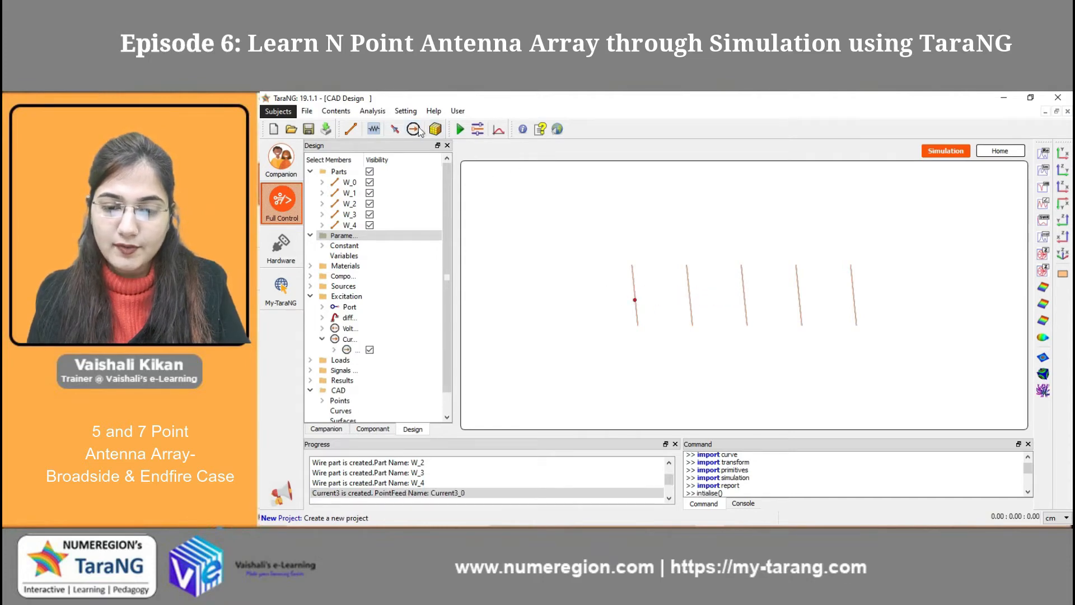
click(688, 300)
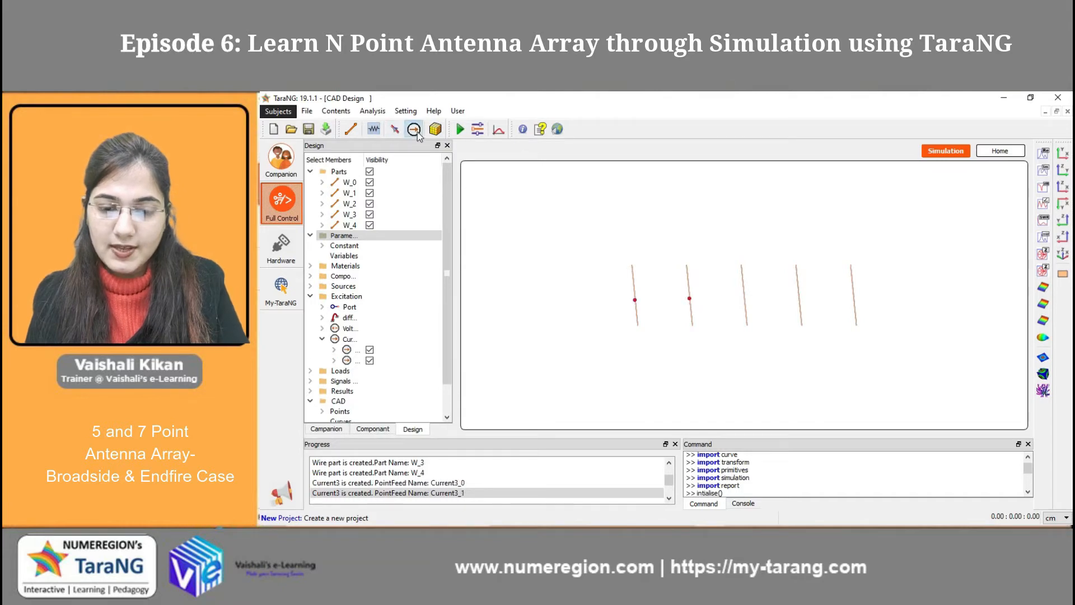
click(744, 295)
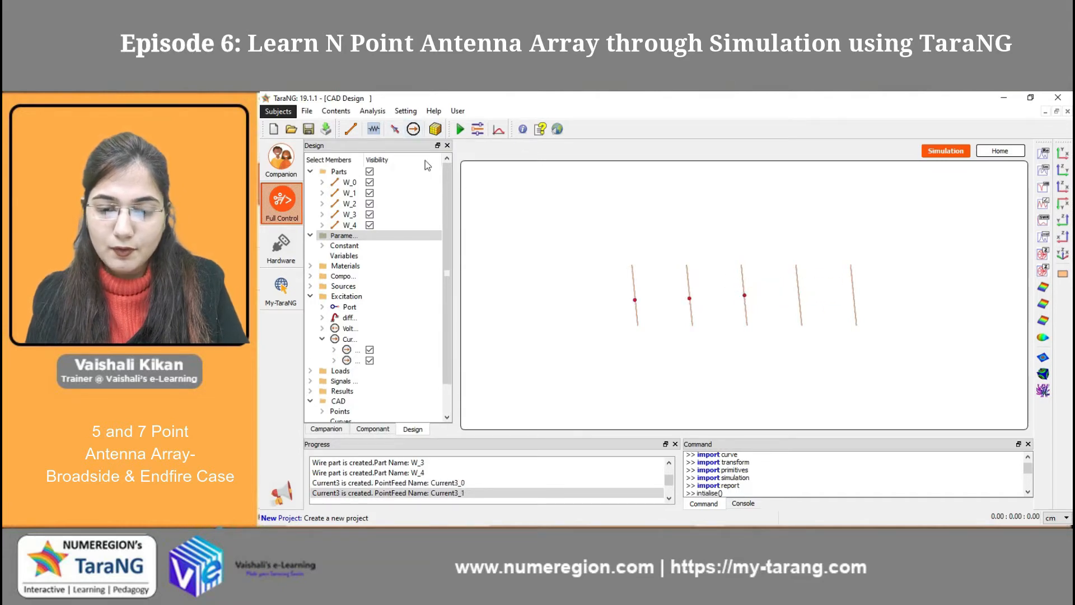
click(413, 132)
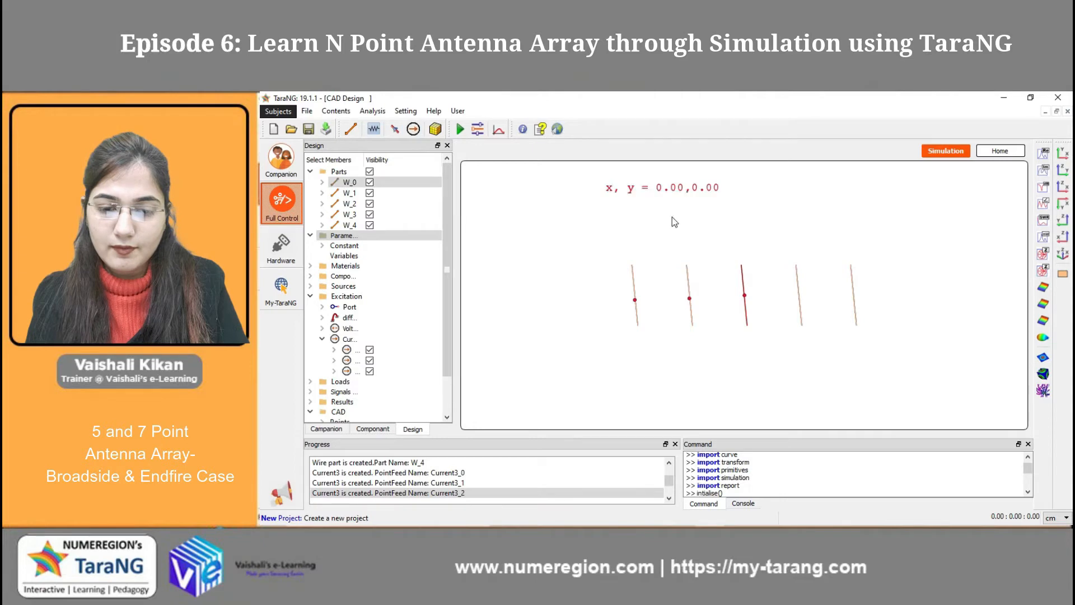
click(798, 295)
click(413, 129)
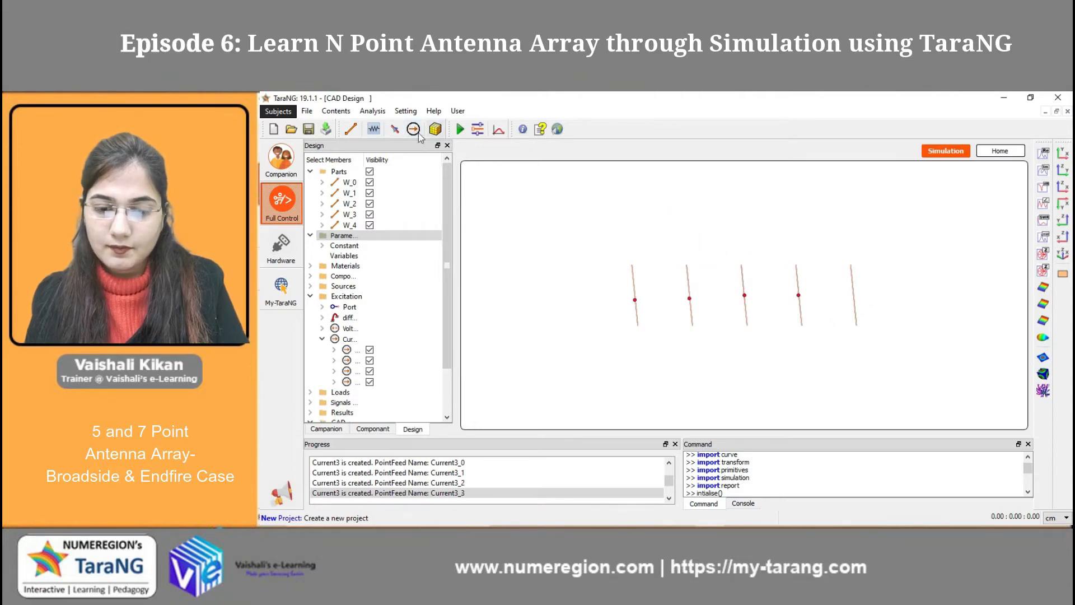
click(852, 296)
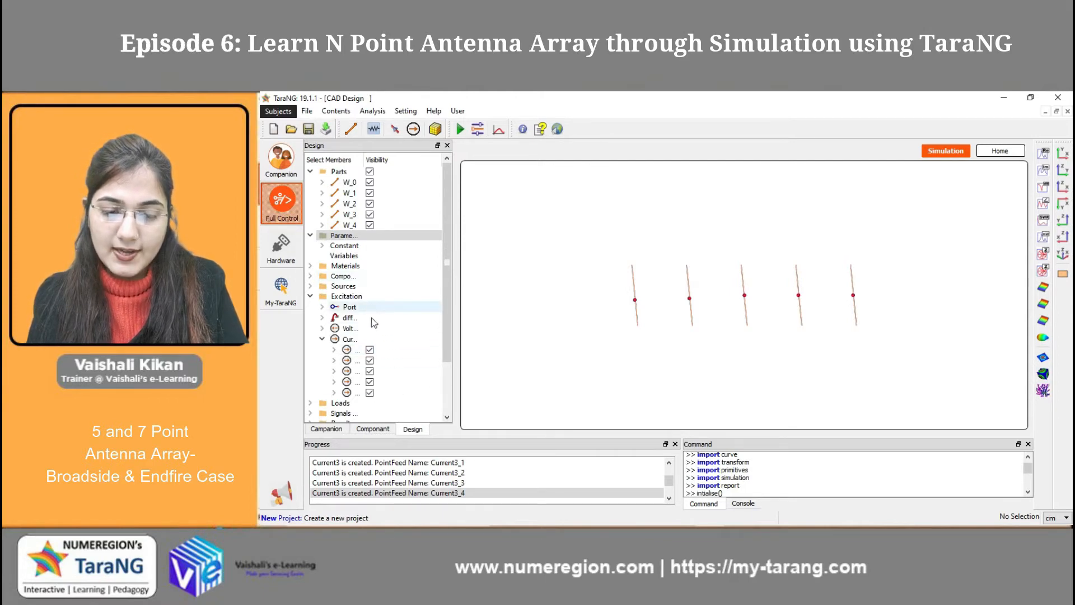
- Set the location of the current source on the wire at x = -400 to X -400, Y 0, Z 0
double_click(392, 349)
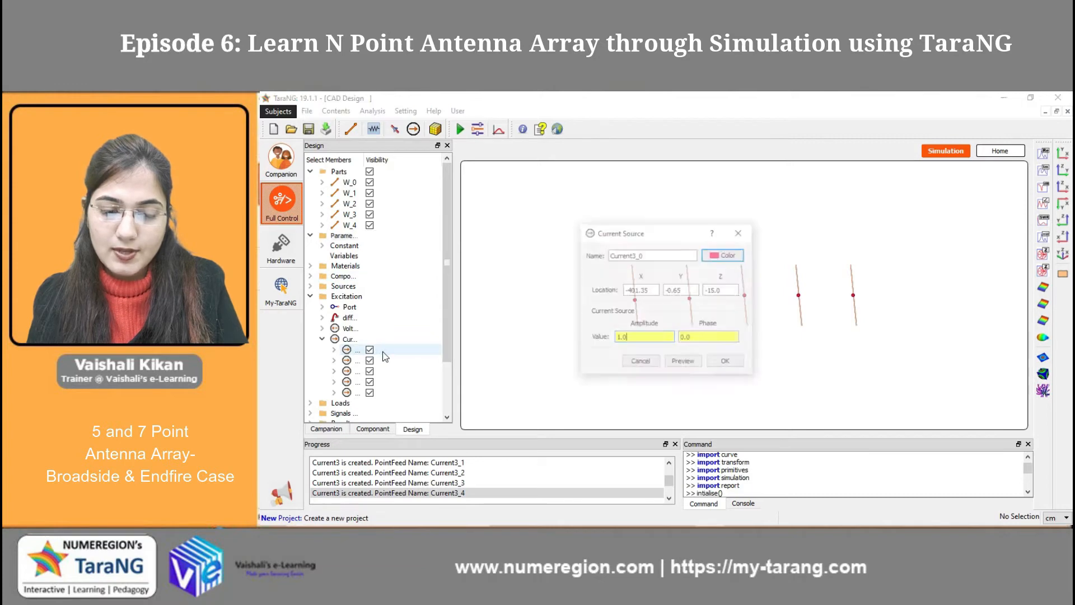
double_click(644, 290)
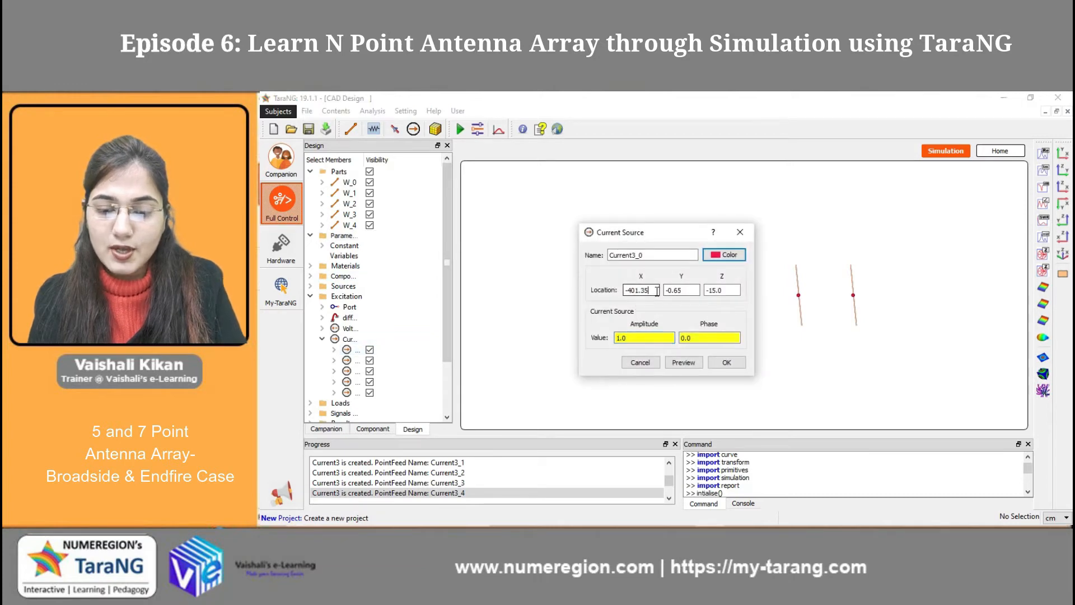
key(BackSpace)
key(BackSpace)
key(BackSpace)
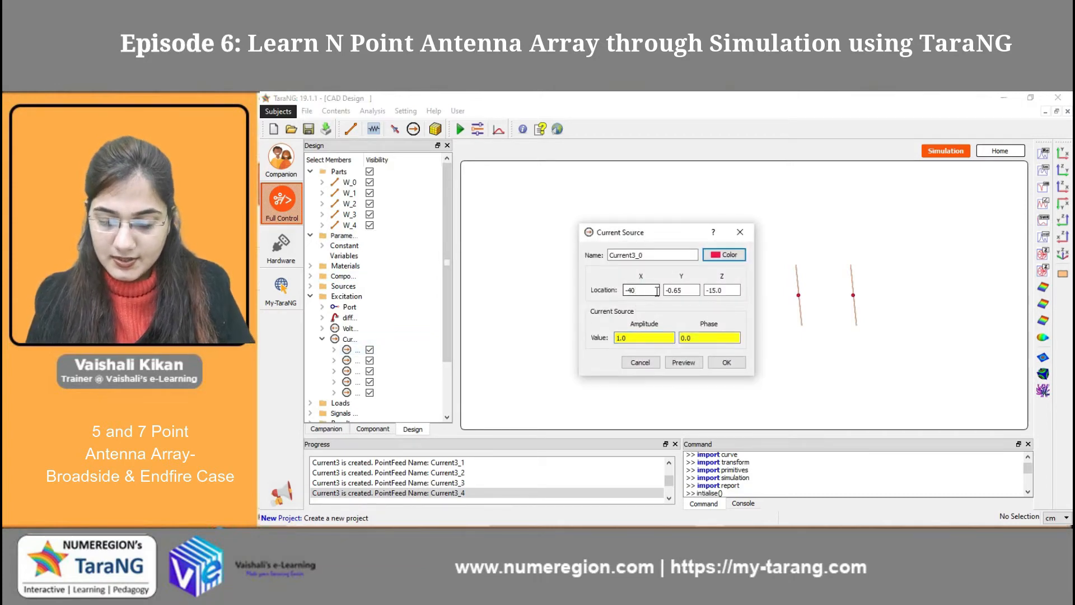
text(0)
triple_click(693, 289)
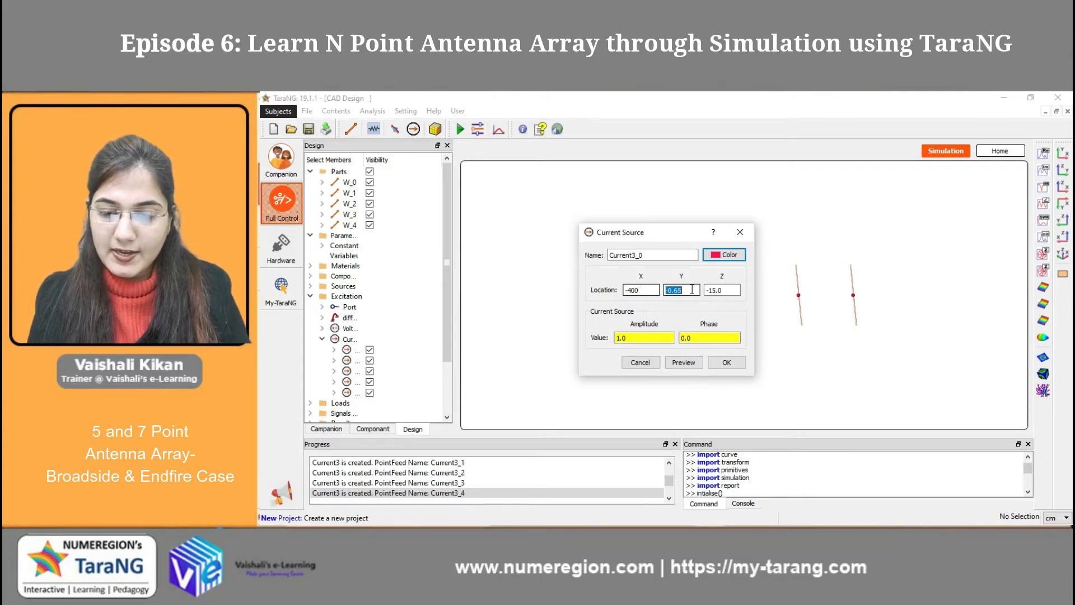
text(0)
click(725, 292)
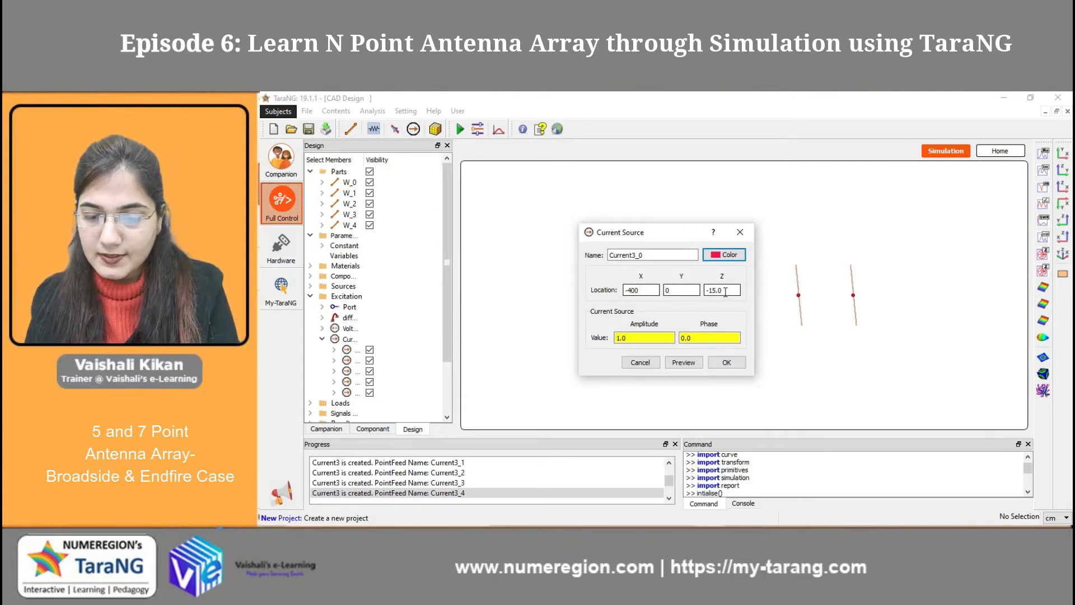
triple_click(725, 291)
text(0)
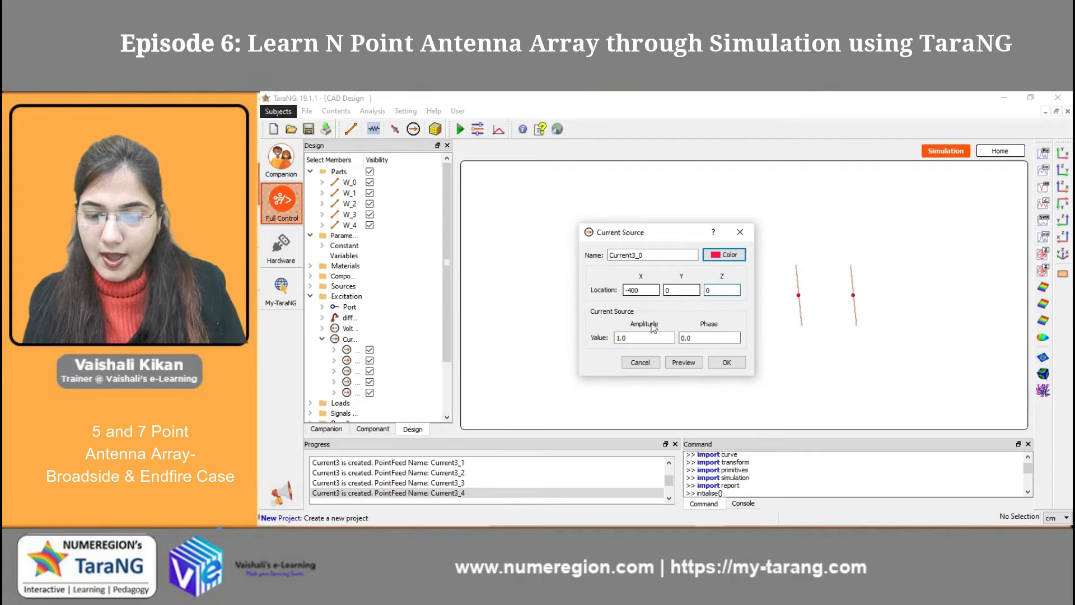
click(726, 362)
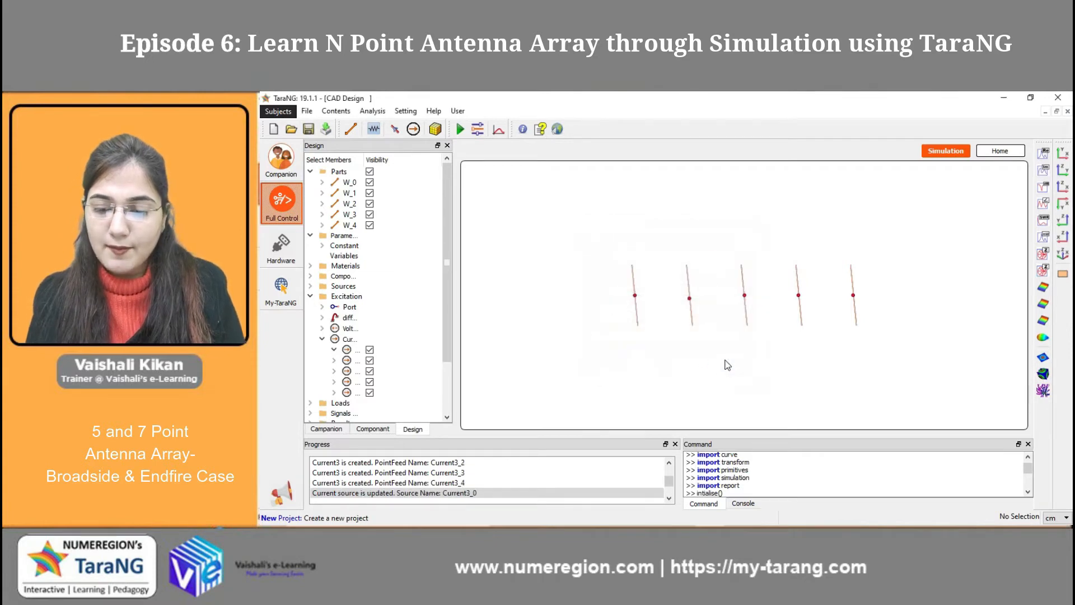
- Set the location of the current source on the wire at x = -200 to X -200, Y 0, Z 0
double_click(379, 363)
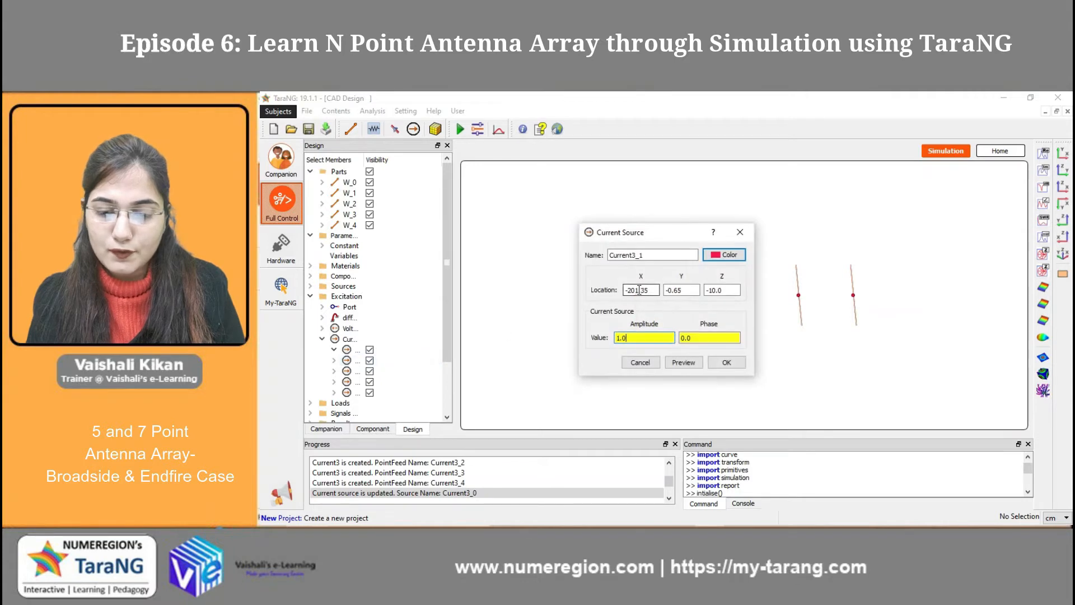
key(BackSpace)
key(BackSpace)
key(BackSpace)
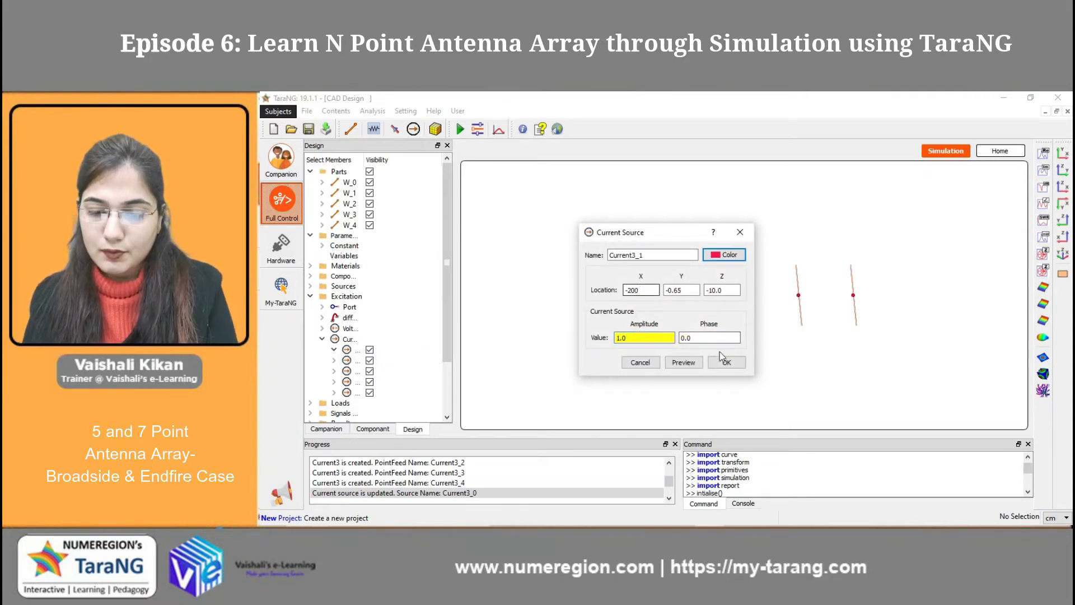
click(697, 290)
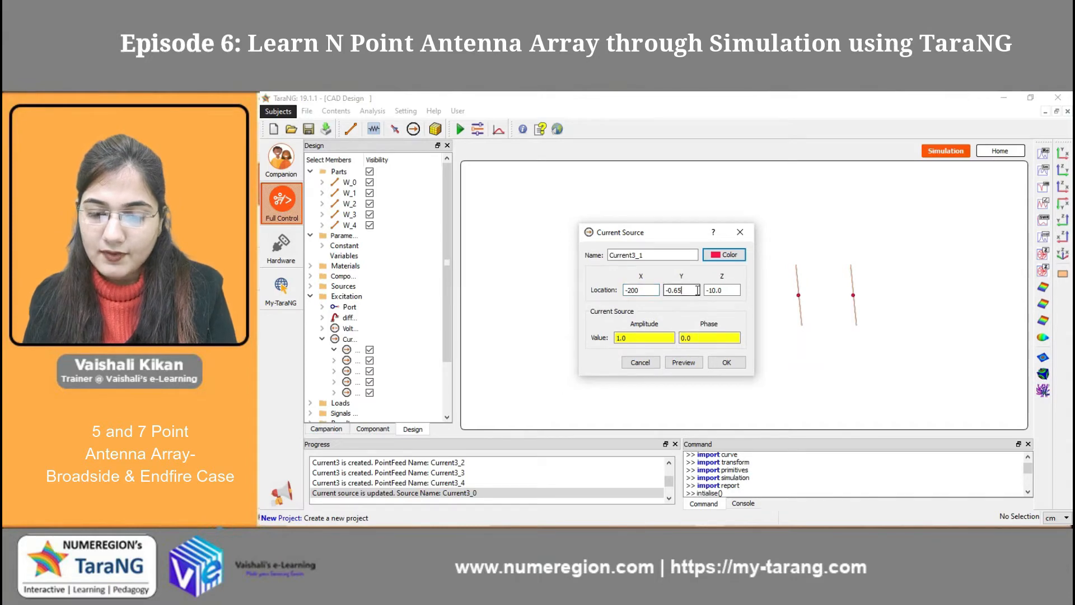
text(0)
double_click(735, 290)
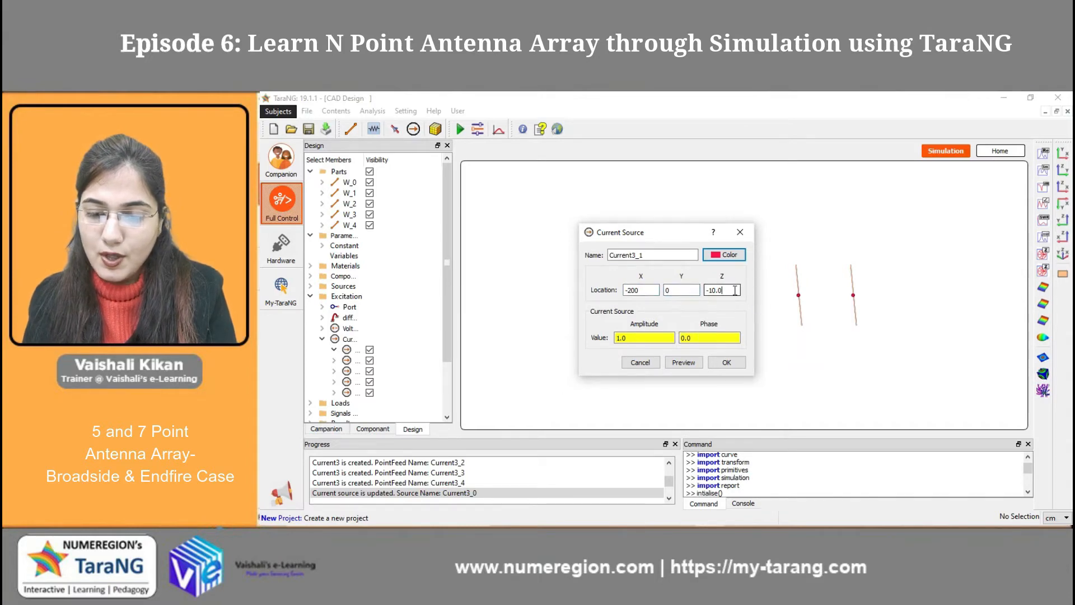
text(0)
click(726, 362)
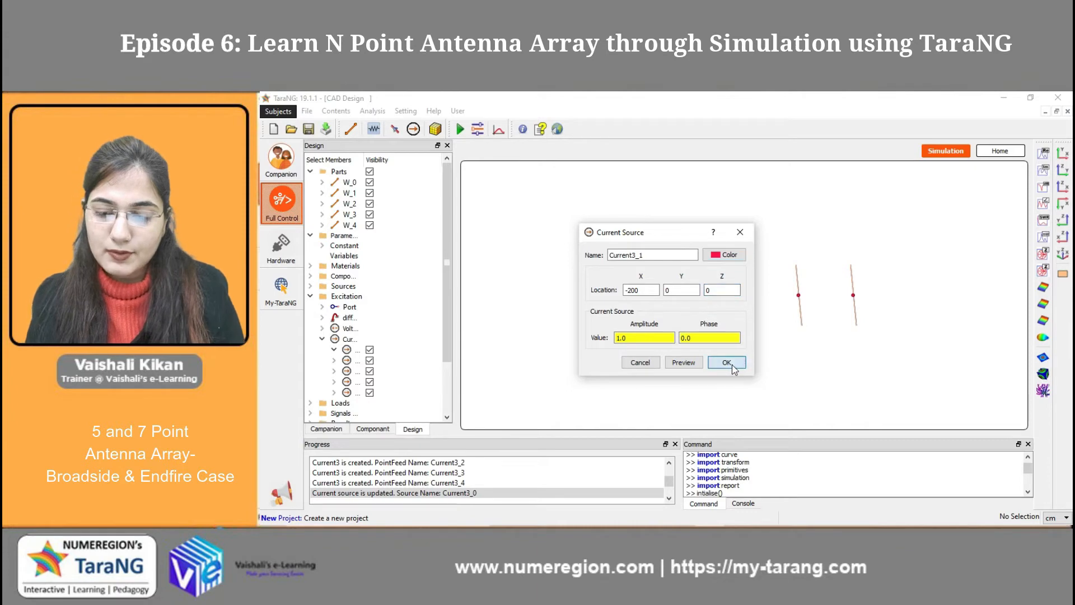
- Set the location of the current source on the central wire to X 0, Y 0, Z 0
double_click(745, 296)
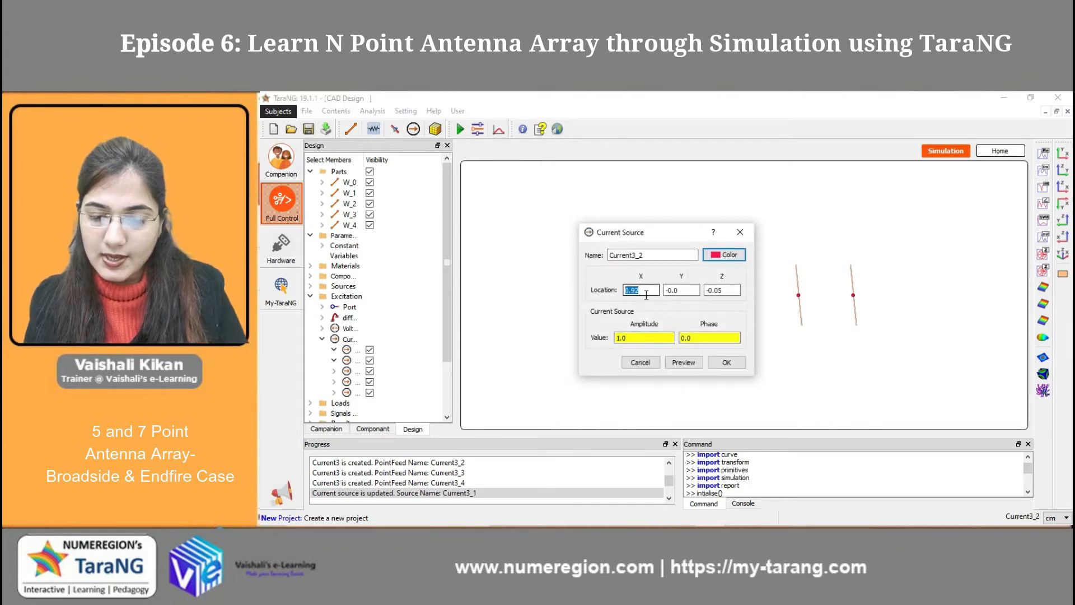
double_click(693, 291)
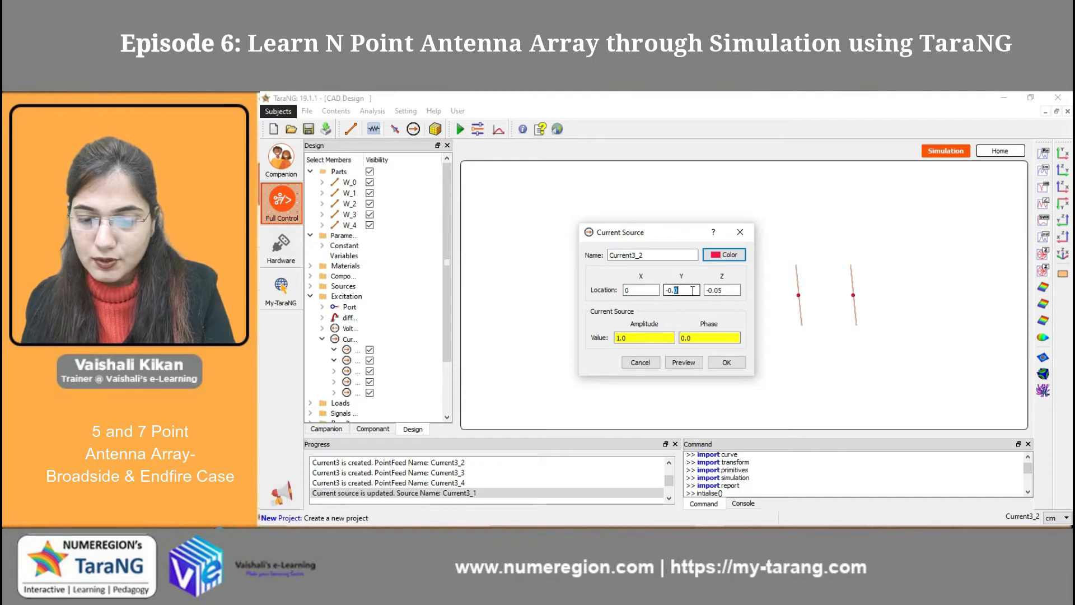
double_click(723, 290)
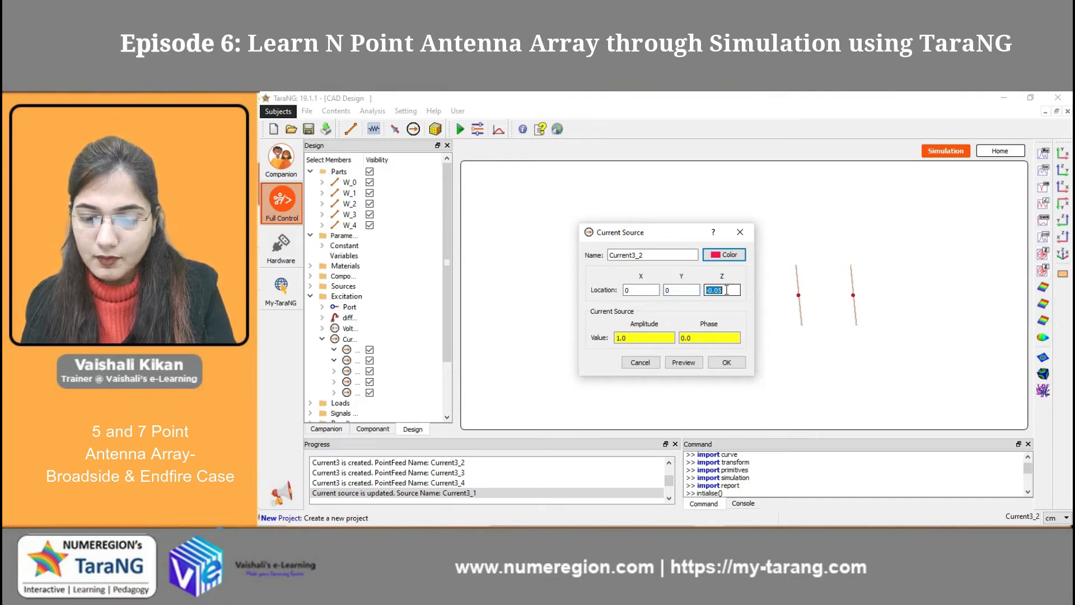
text(0)
click(726, 362)
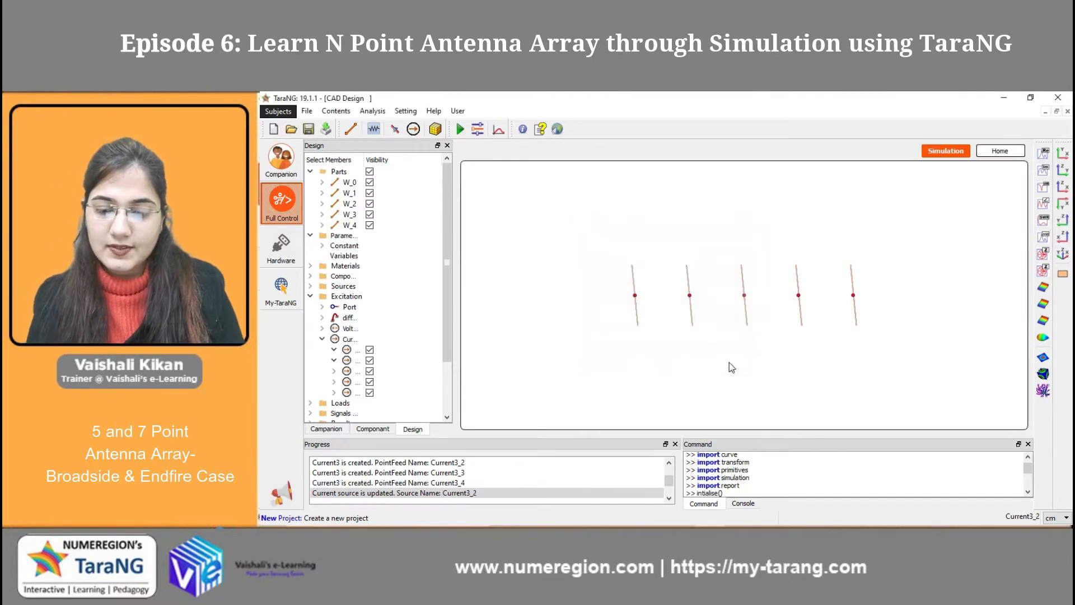
- Set the location of the current source on the wire at x = 200 to X 200 and Y 0
double_click(797, 297)
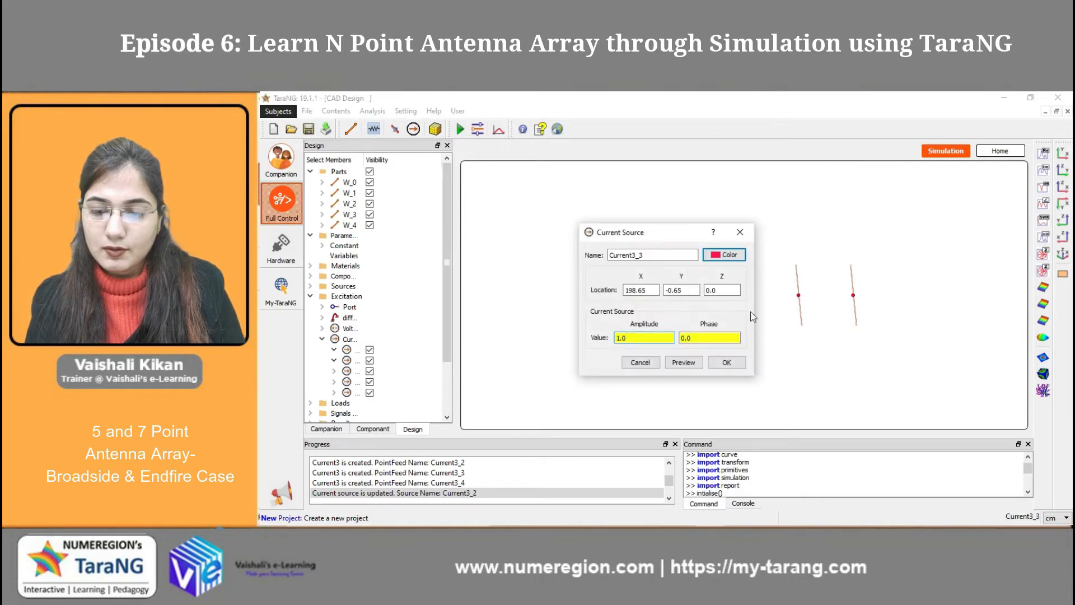
double_click(651, 290)
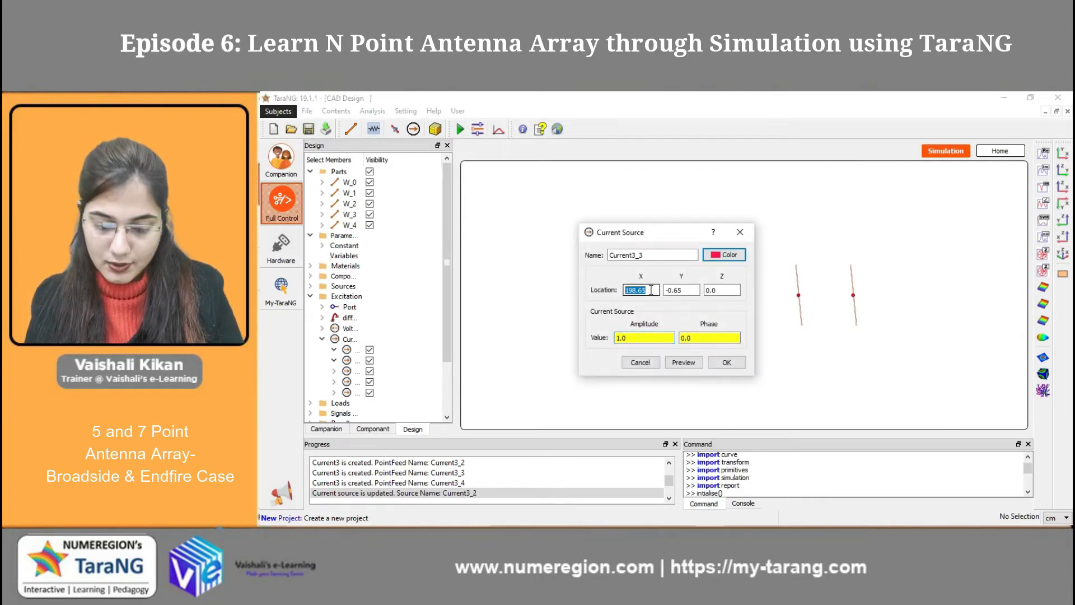
text(200)
click(688, 290)
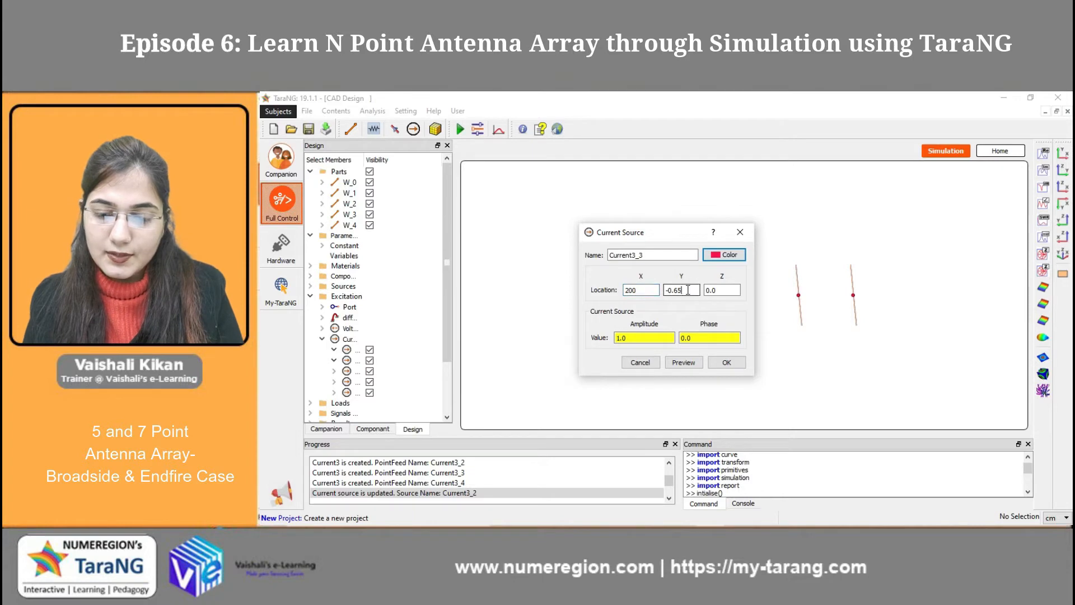
text(0)
click(720, 294)
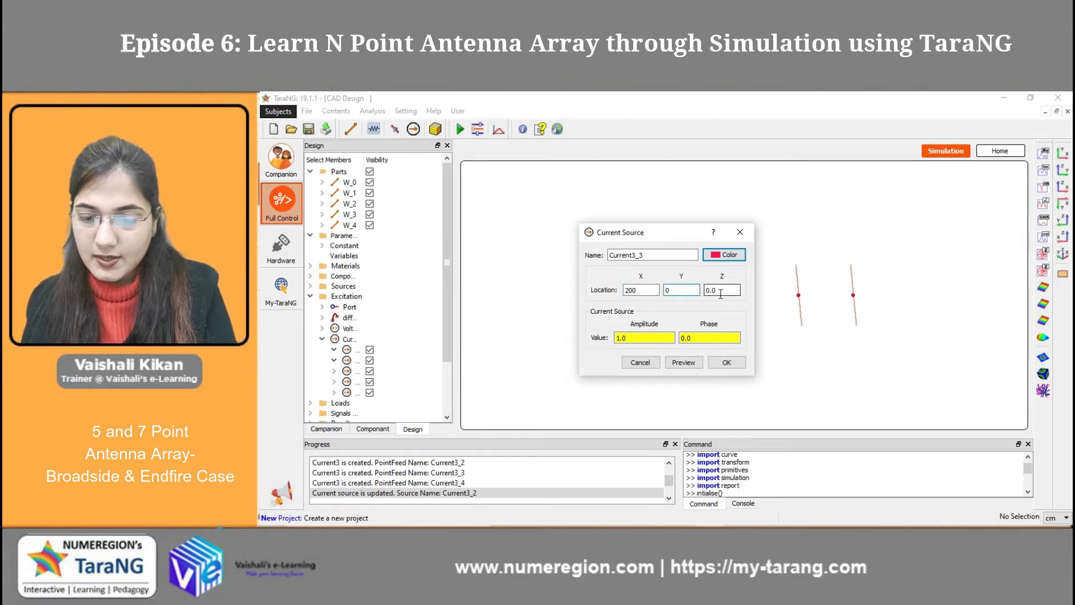
click(727, 364)
- Set the location of the current source on the wire at x = 400 to X 400, Y 0, Z 0
double_click(853, 295)
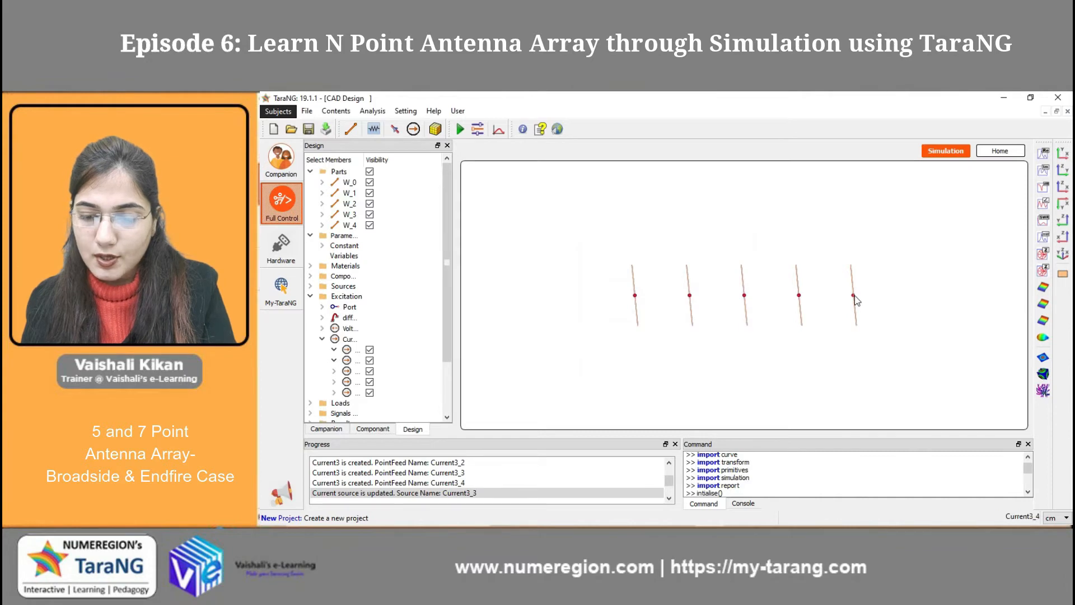
click(652, 289)
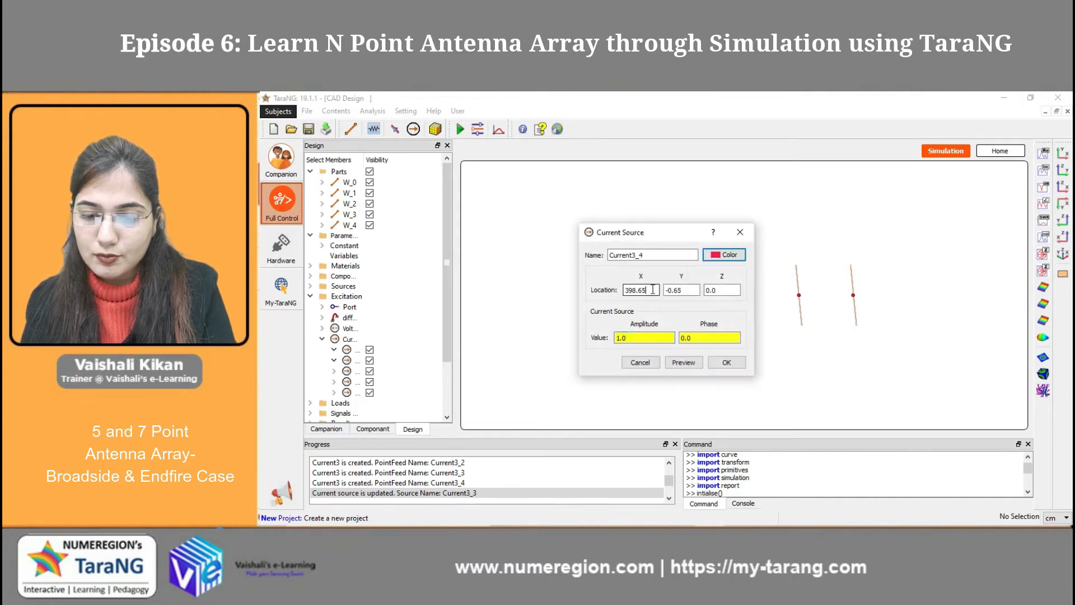
text(40)
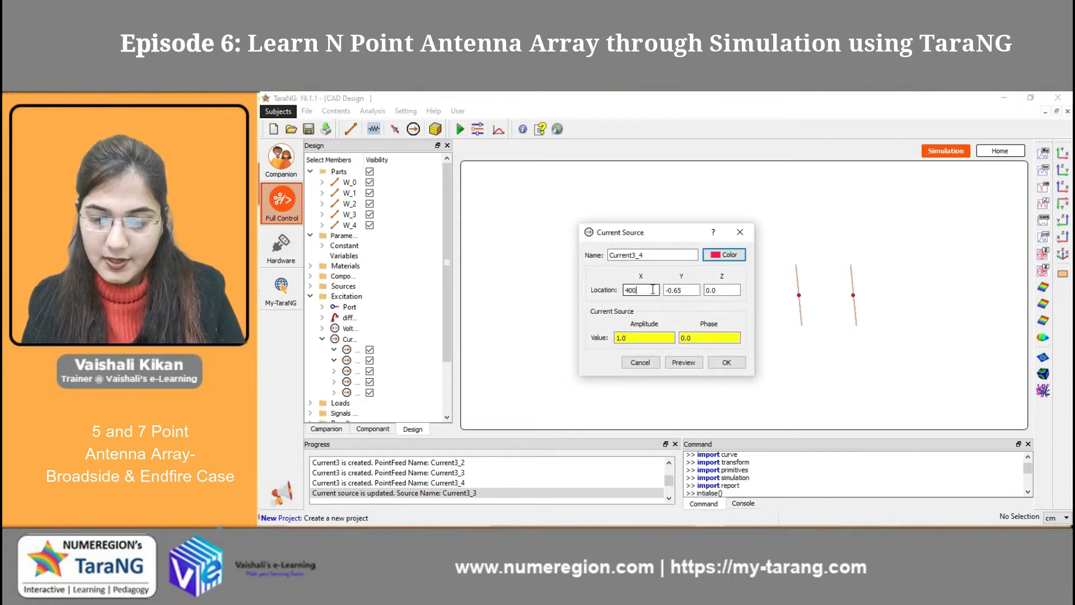
text(0)
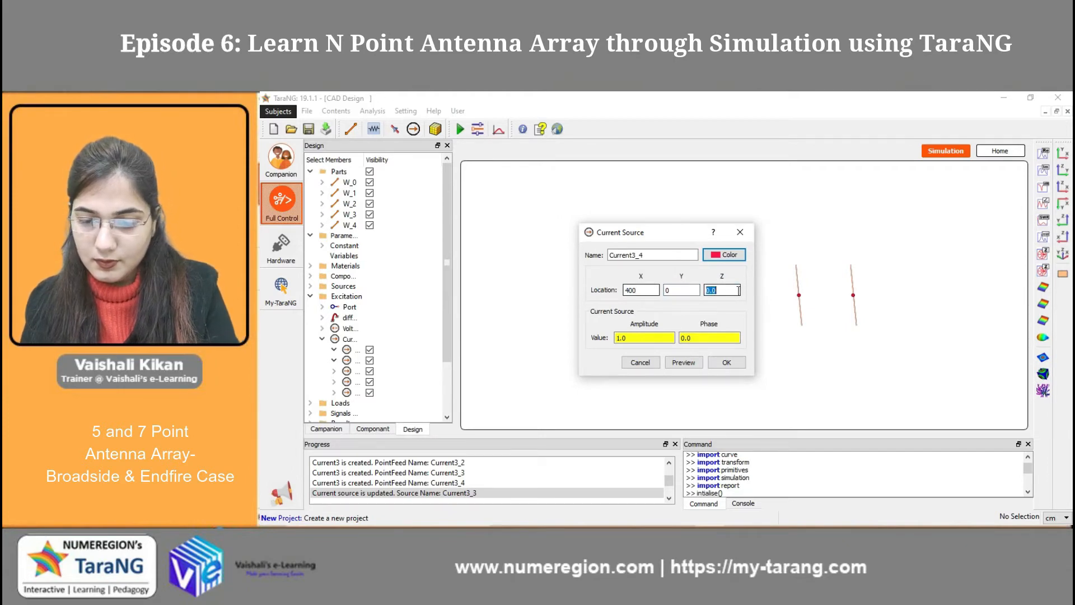
text(0)
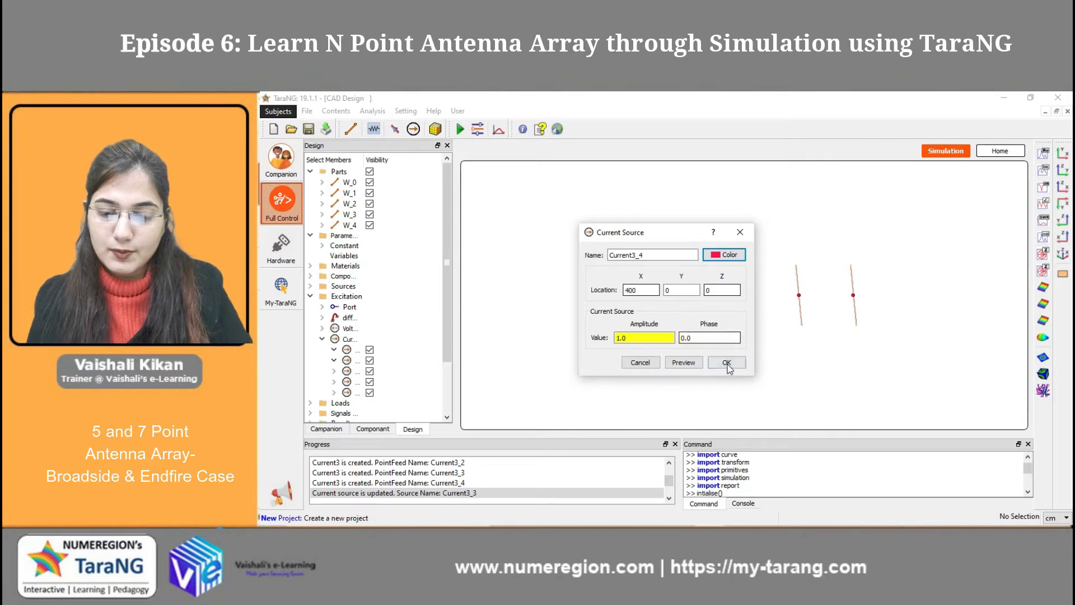
click(726, 363)
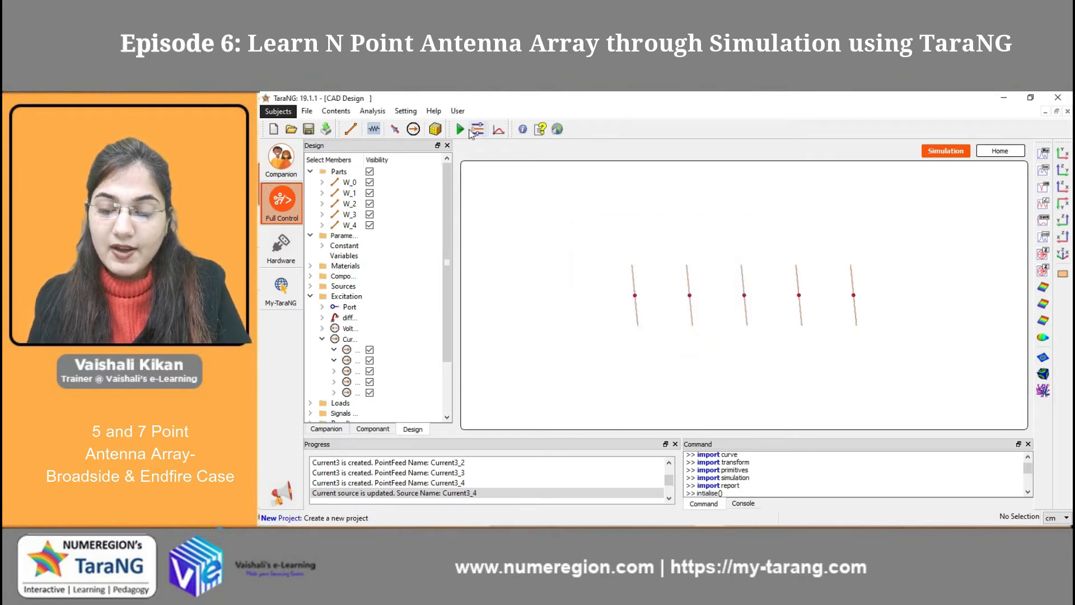
- Run the frequency simulation of the five-element array with the existing sweep and solver settings
click(473, 131)
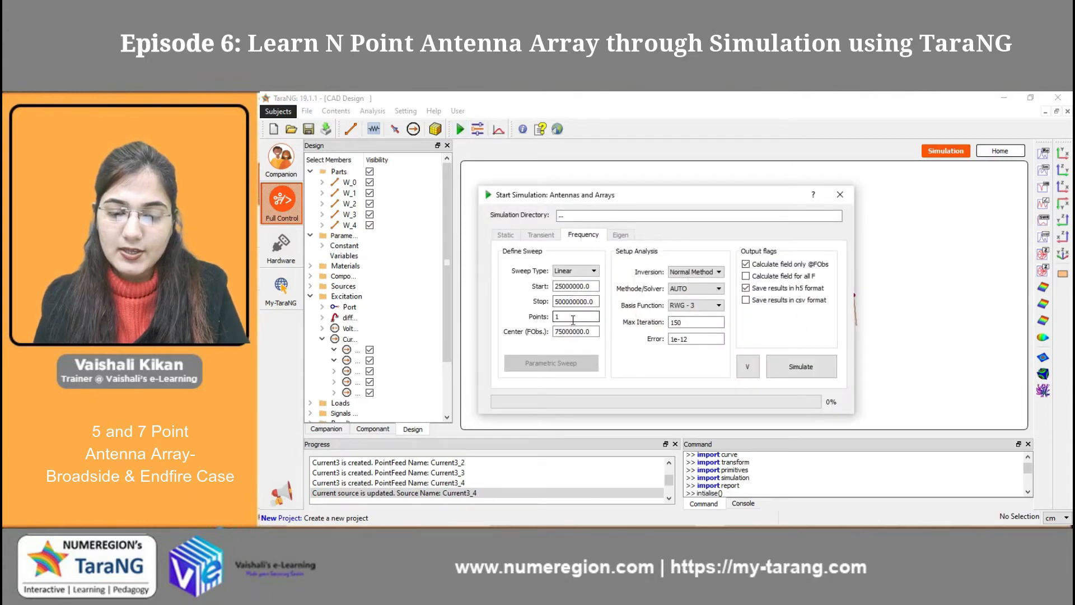
click(802, 367)
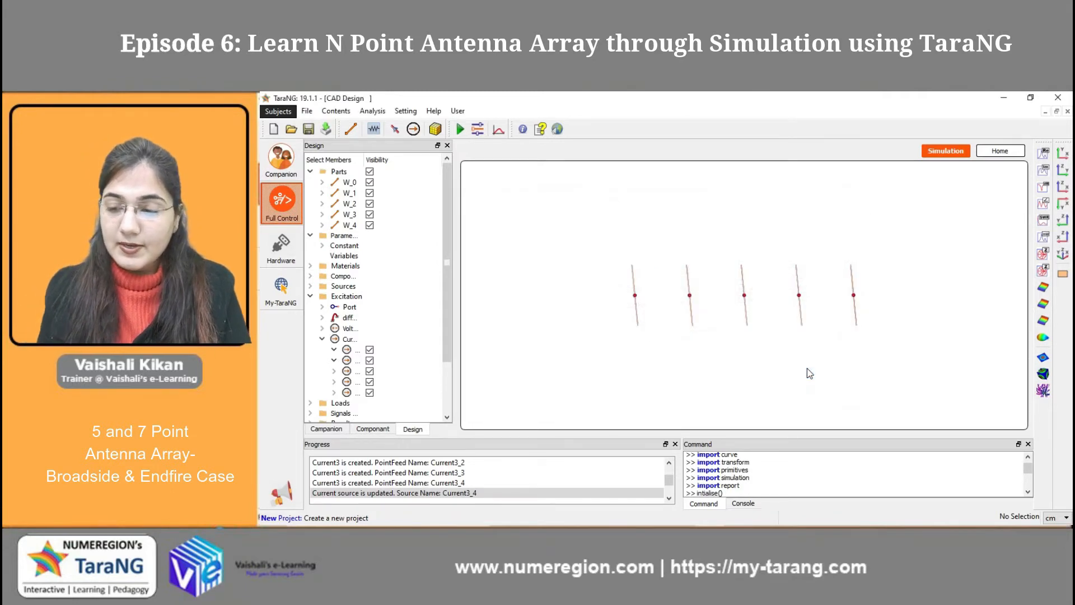
- Display the array's 3D gain radiation pattern full size and play its animation
click(1043, 338)
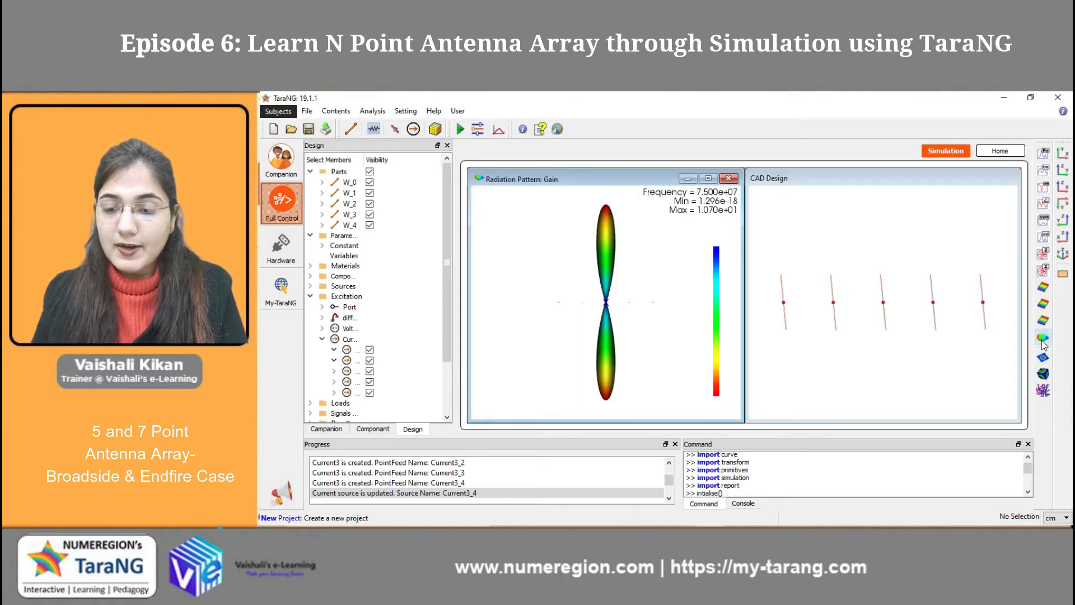
click(709, 179)
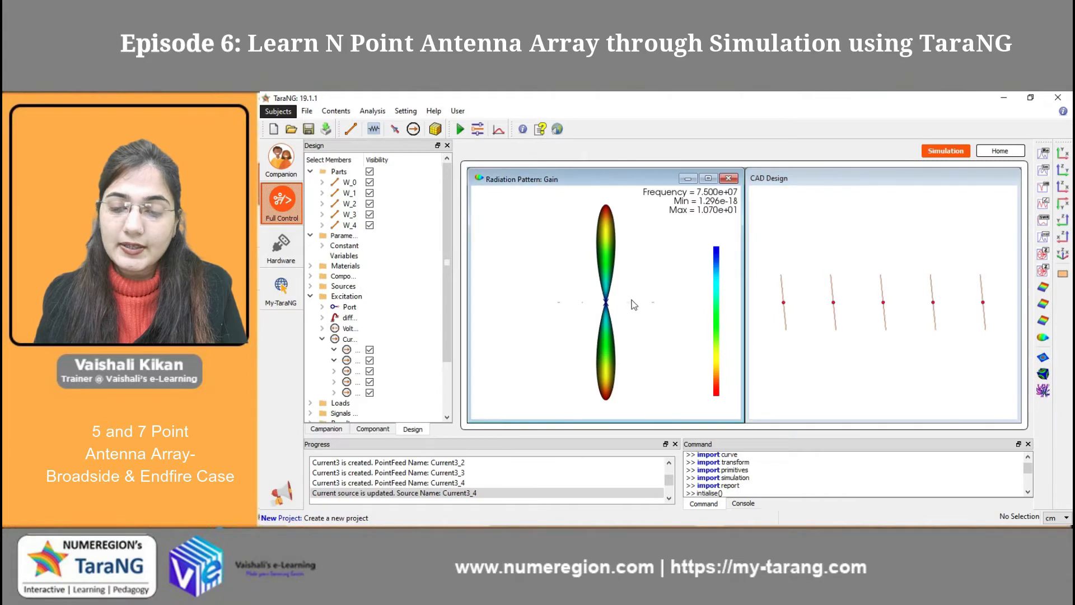
click(707, 179)
right_click(724, 231)
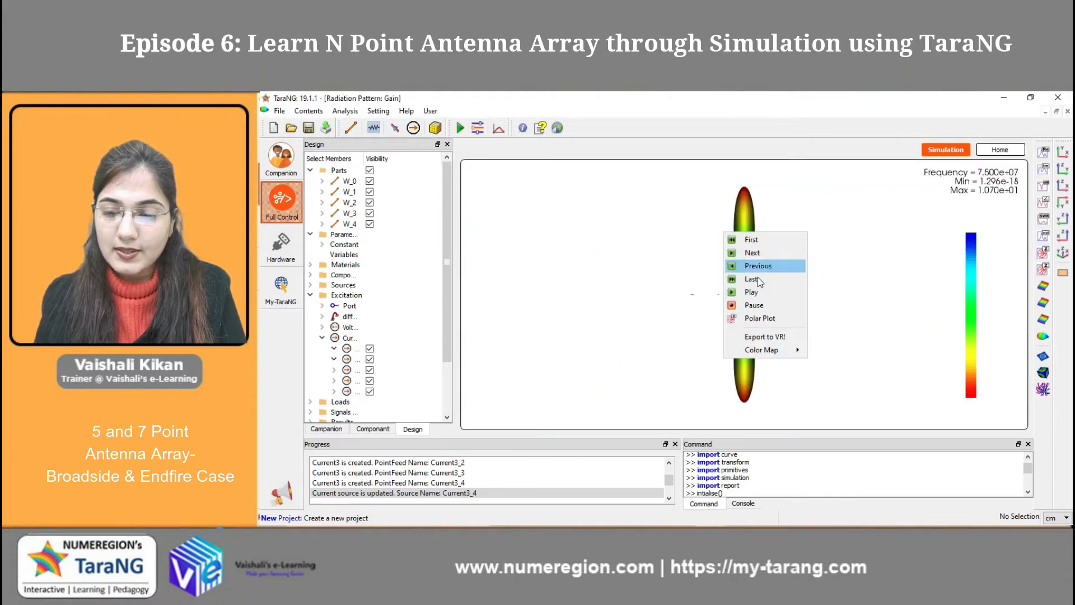
click(761, 291)
- Inspect the broadside gain pattern from another angle and generate its polar plot
scroll(717, 313, down, 5)
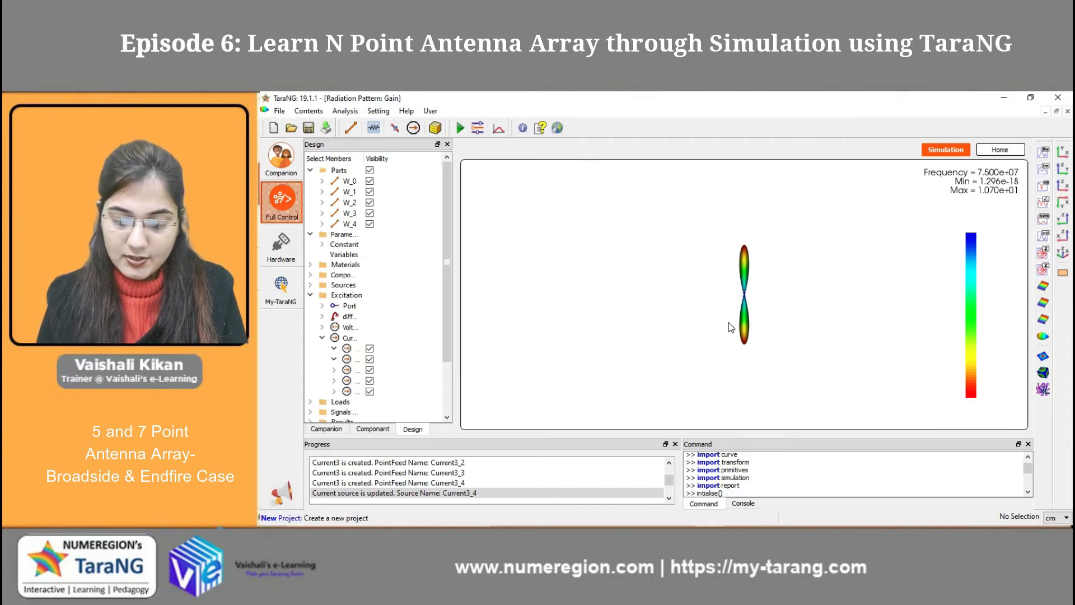
scroll(728, 322, up, 2)
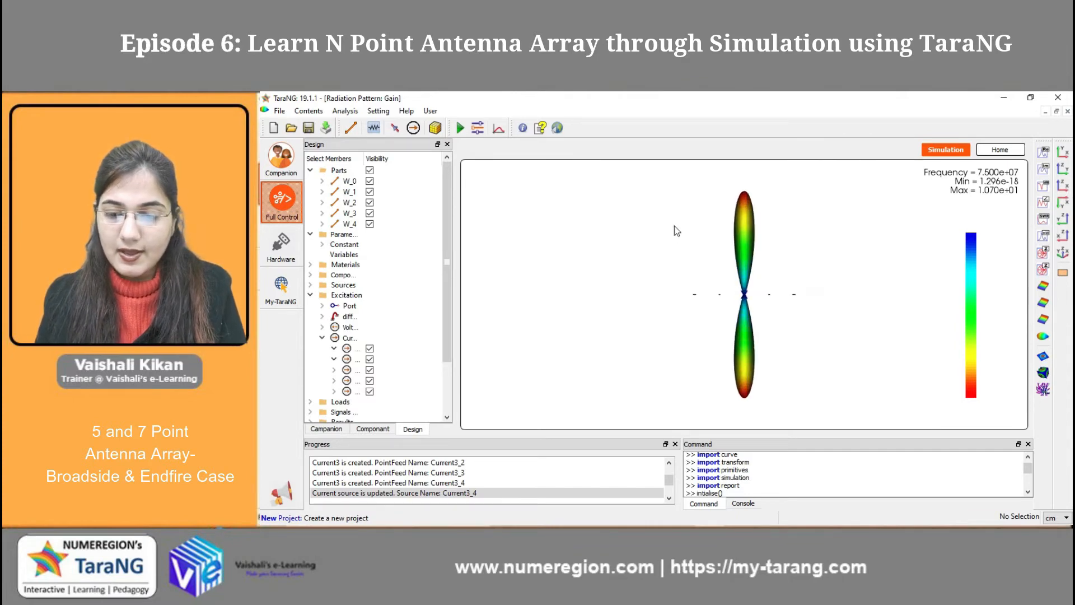
scroll(745, 328, down, 3)
drag(745, 328, 760, 284)
right_click(760, 284)
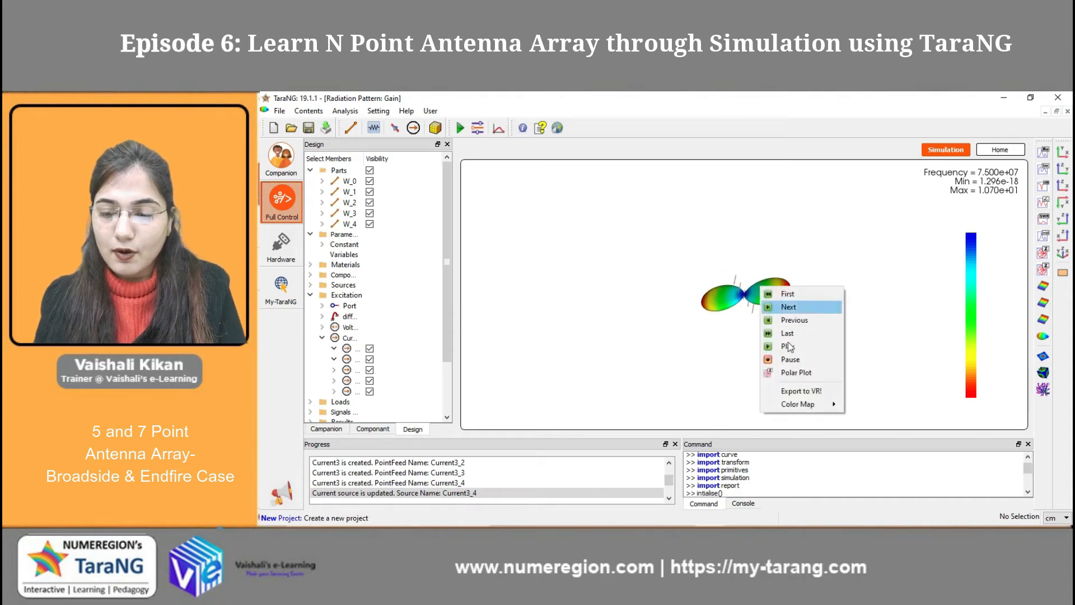
click(804, 373)
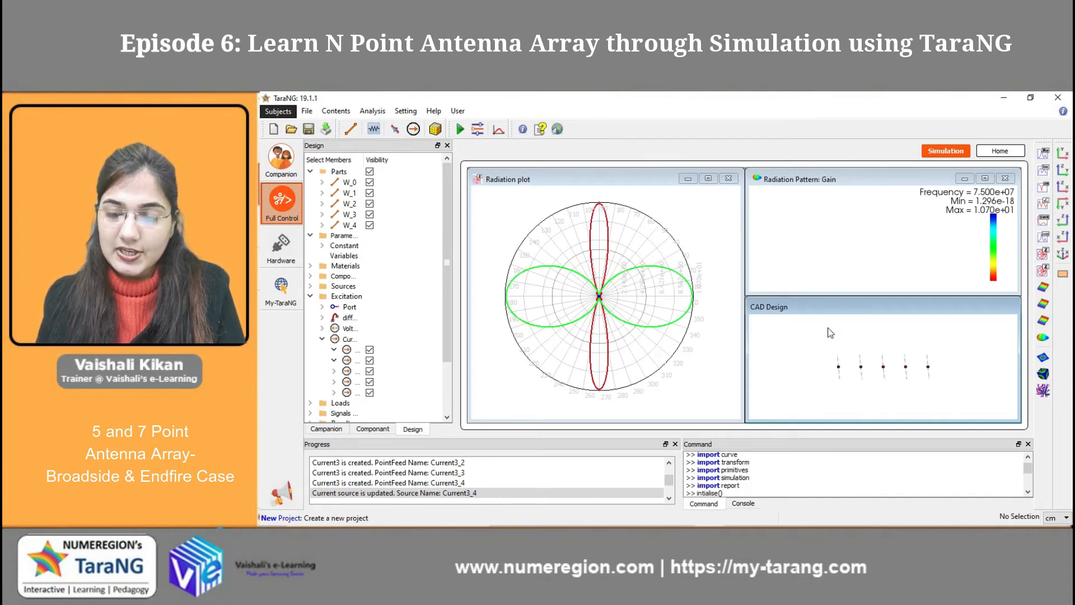
- Maximize the CAD design and set the phase of the current sources at x = -200 and x = 200 to 180
right_click(770, 307)
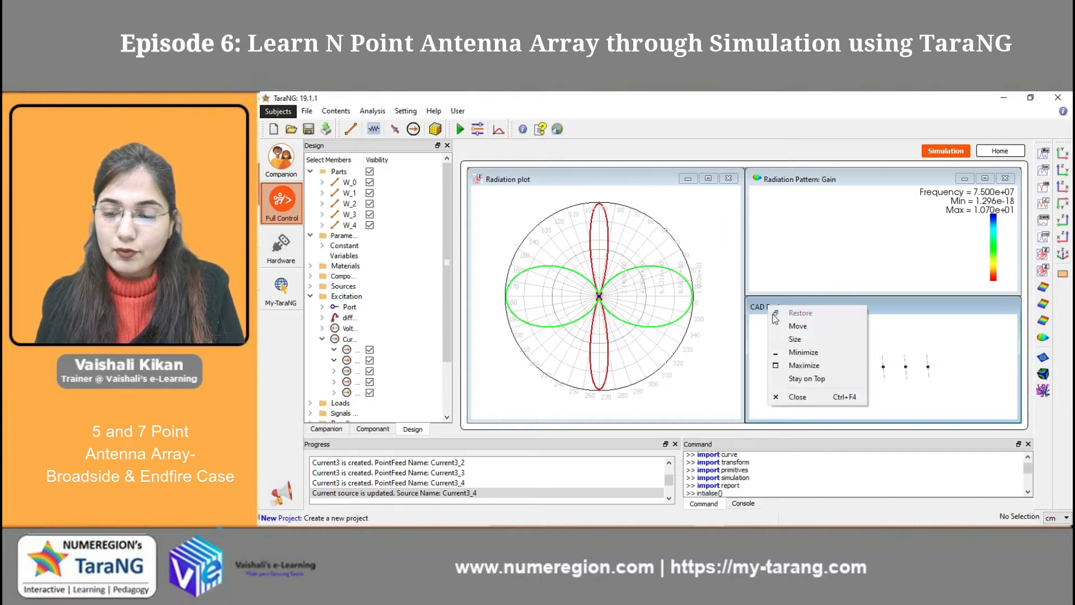
click(794, 366)
double_click(690, 295)
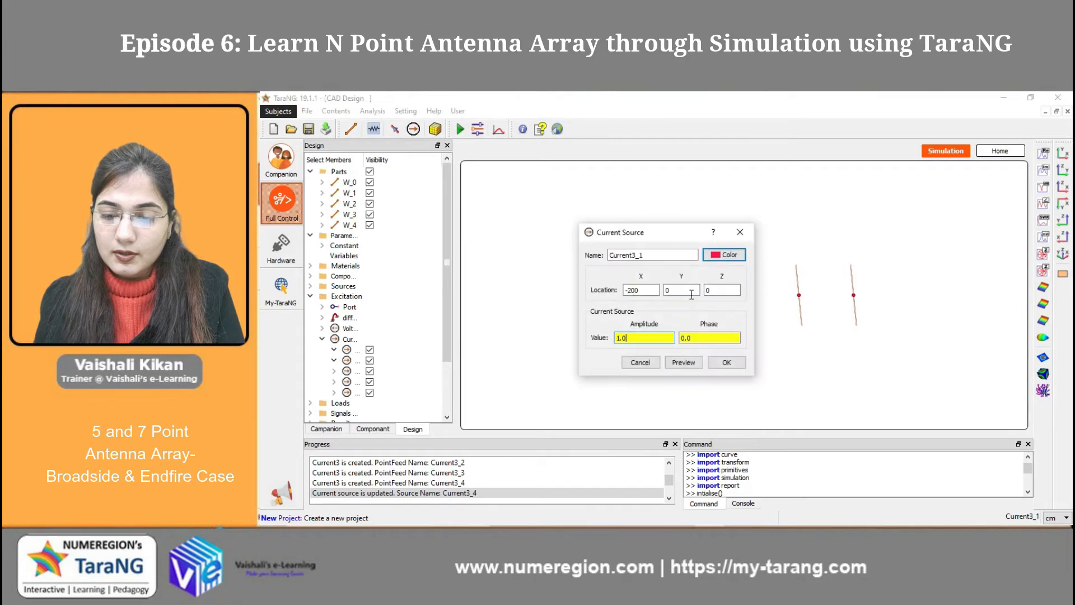
double_click(701, 337)
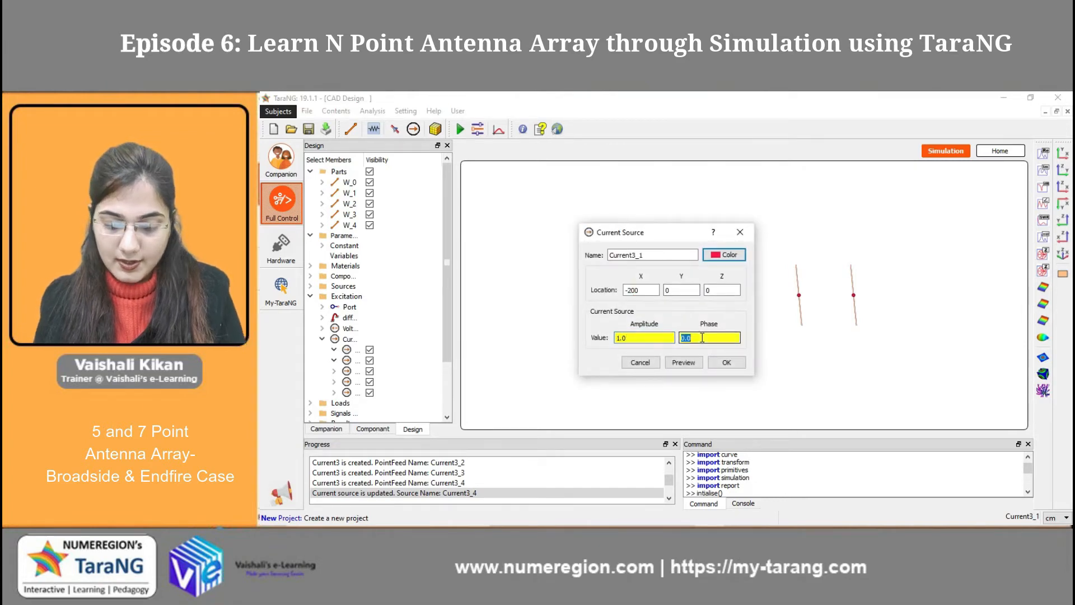
click(722, 364)
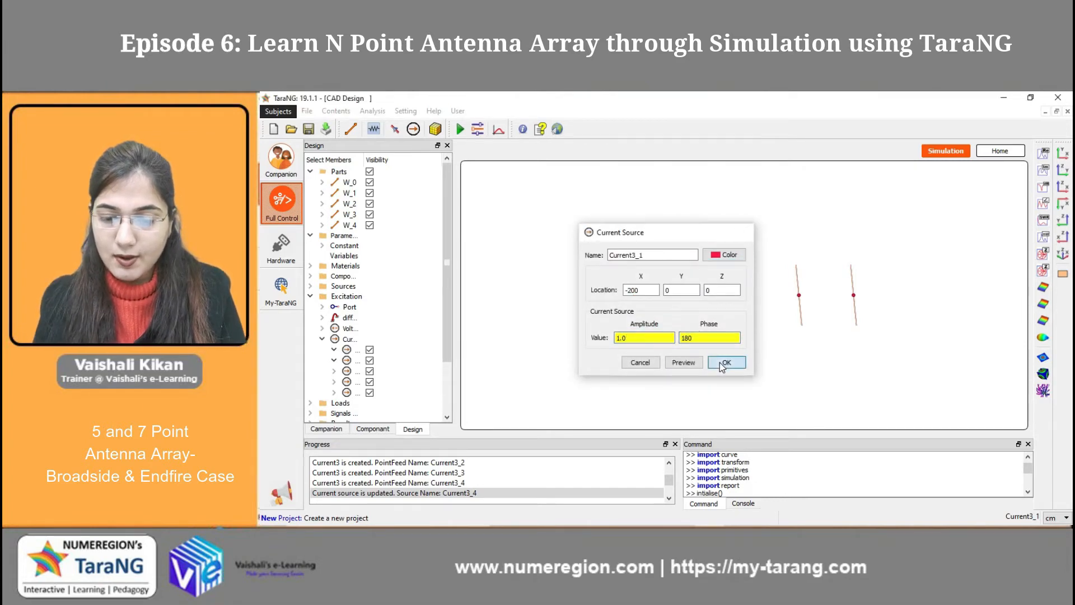
double_click(799, 296)
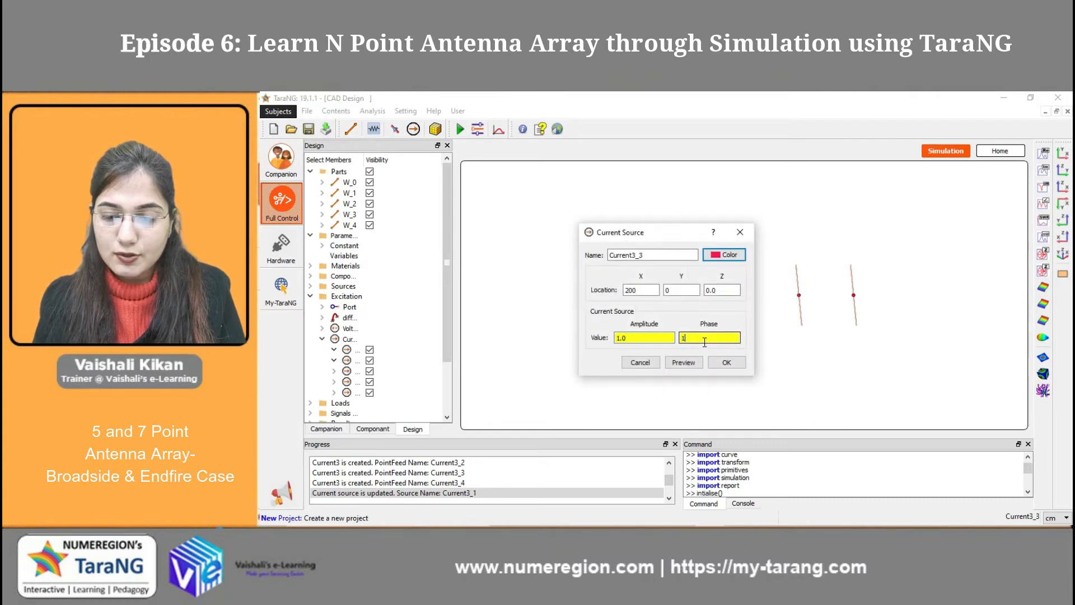
click(724, 362)
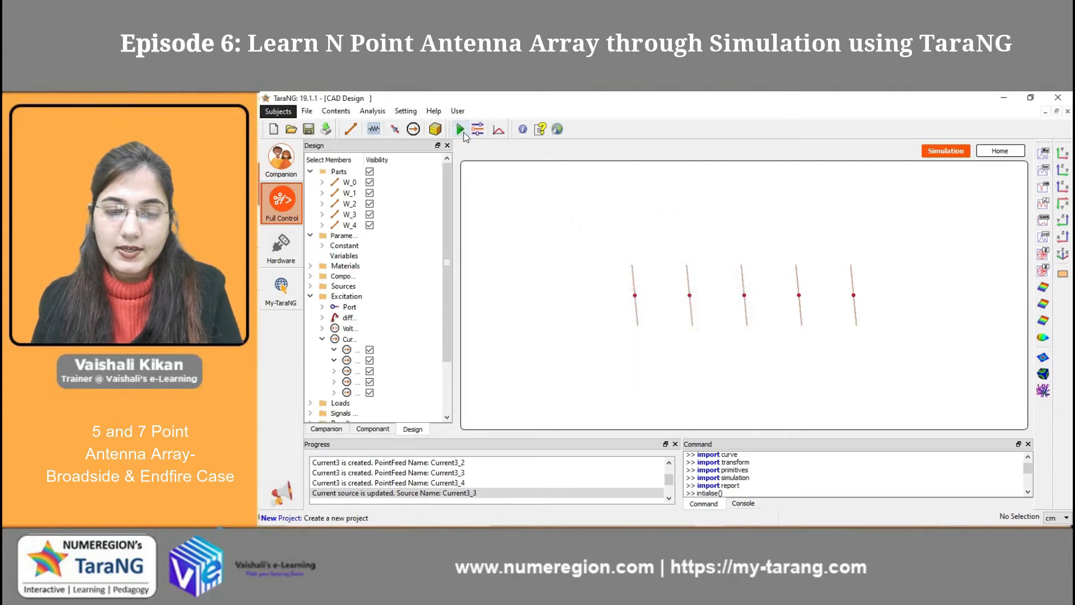
- Rerun the frequency simulation with the existing settings and display the new gain radiation pattern full size
click(463, 132)
click(826, 375)
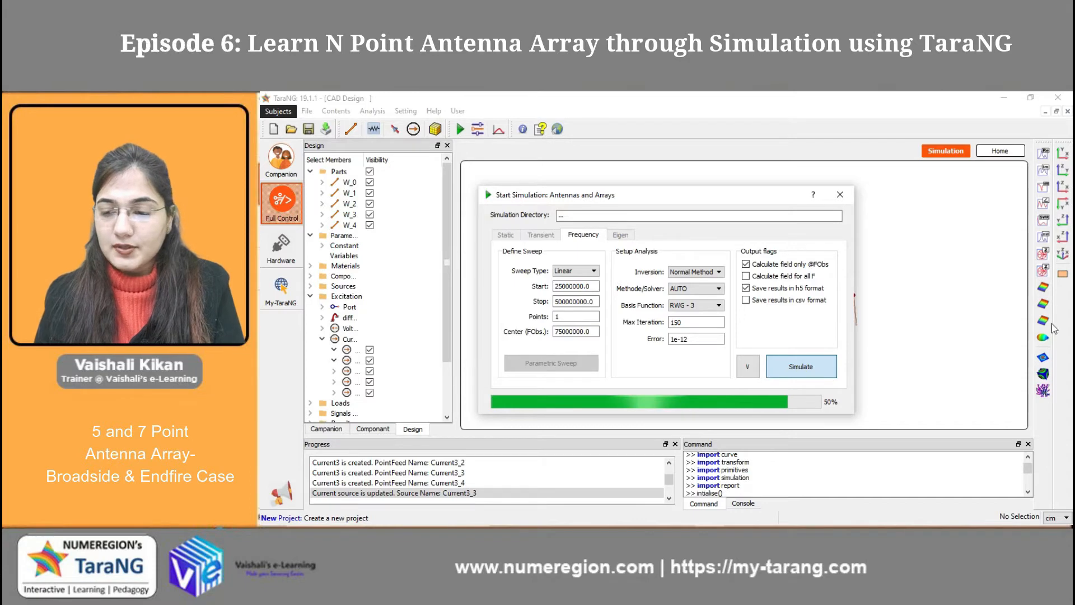
click(1041, 340)
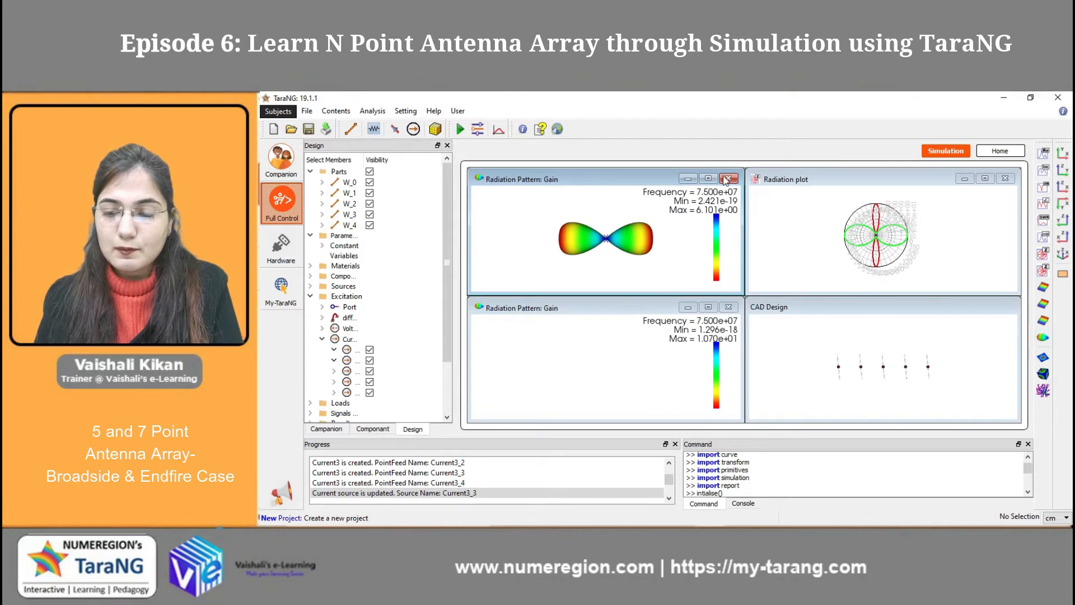
click(709, 179)
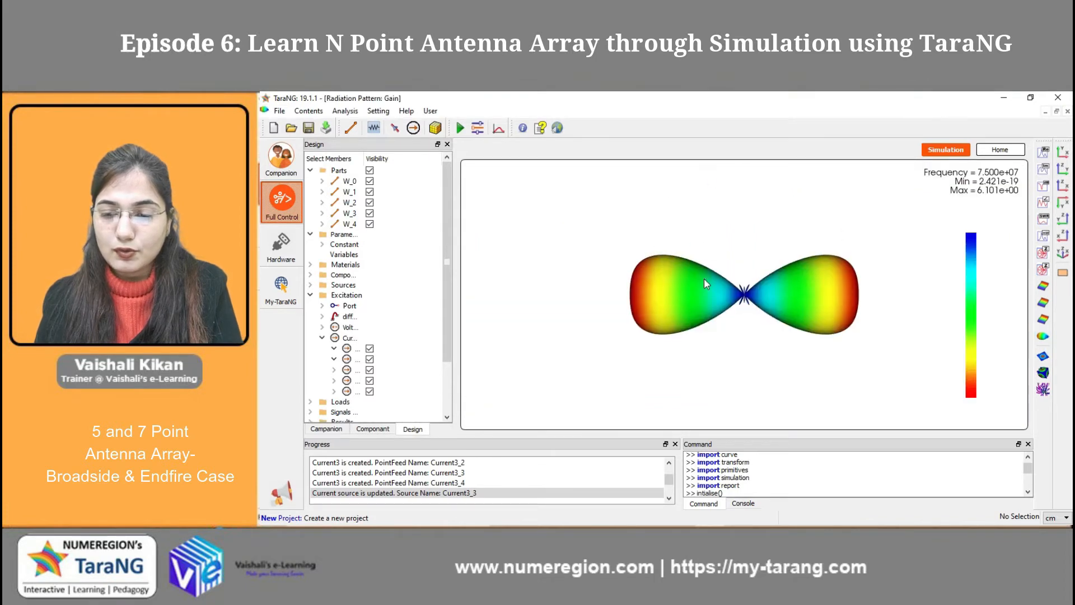
- Play the new gain pattern's animation and generate its polar plot
right_click(703, 278)
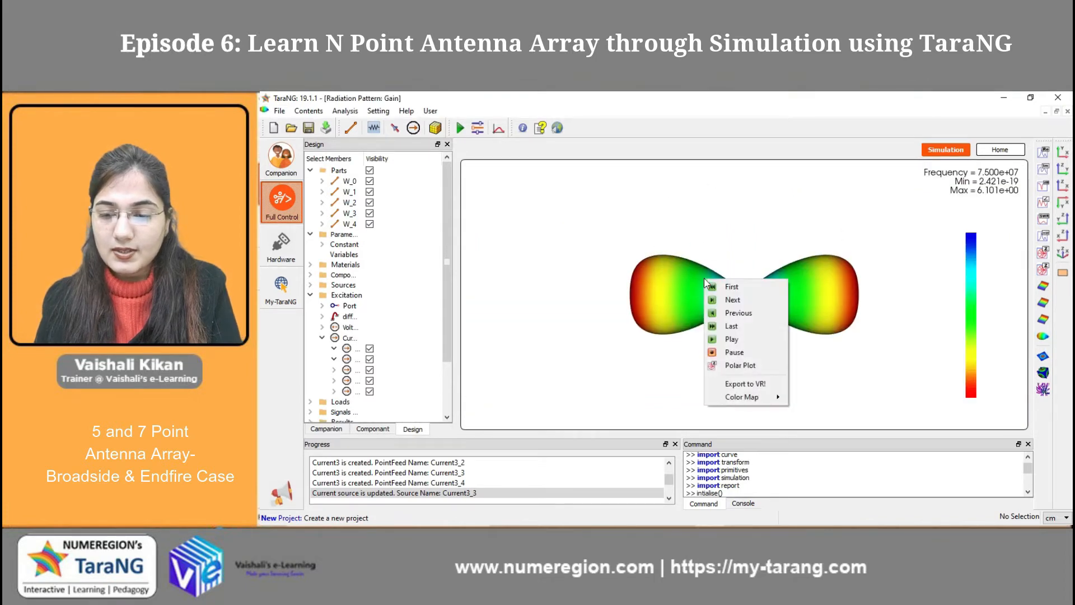
click(723, 339)
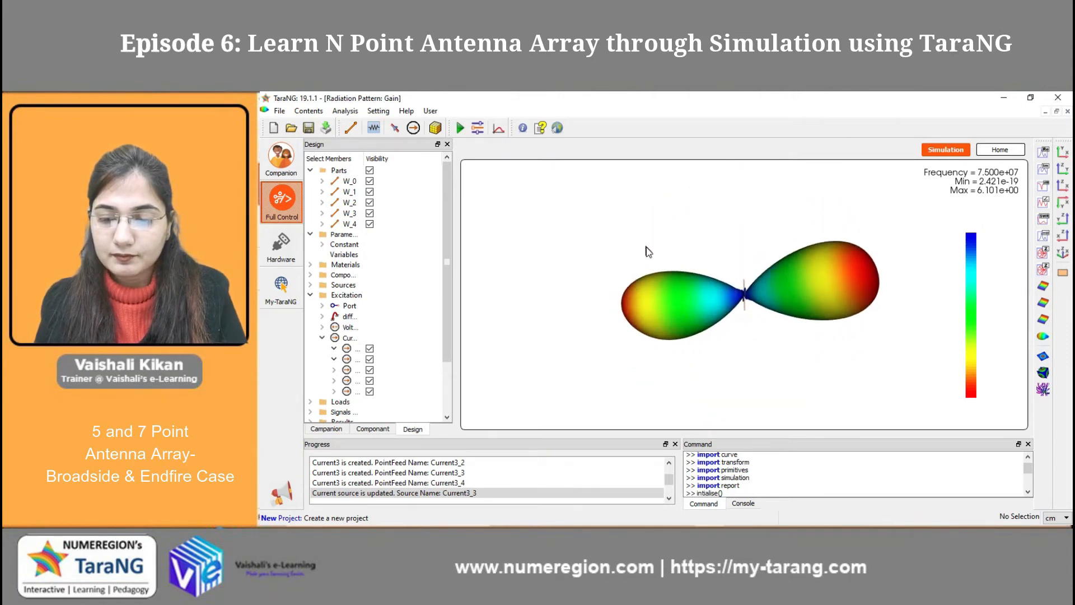
right_click(715, 300)
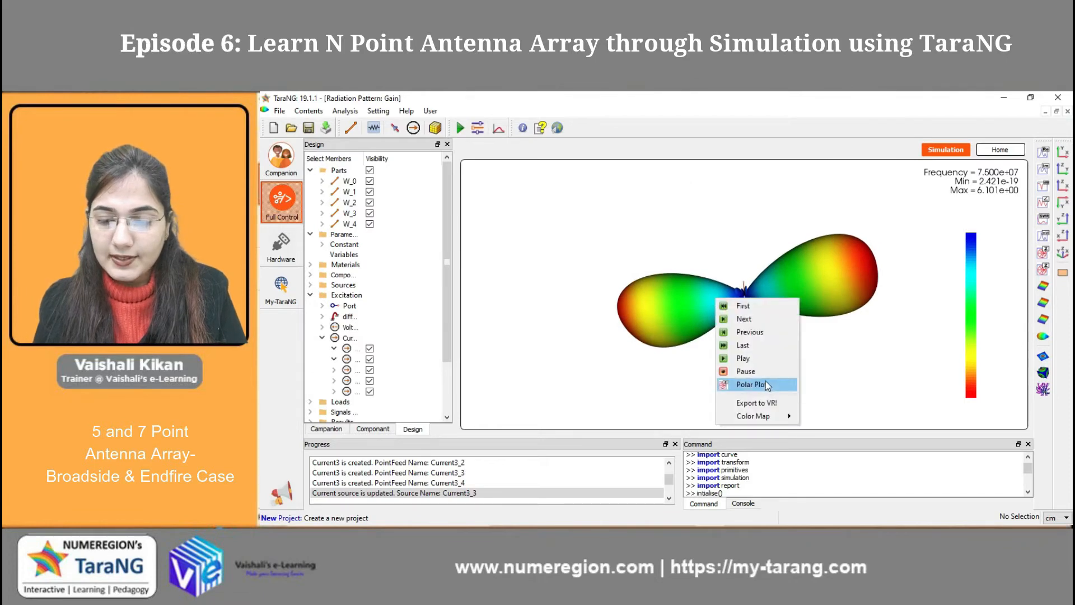
click(765, 385)
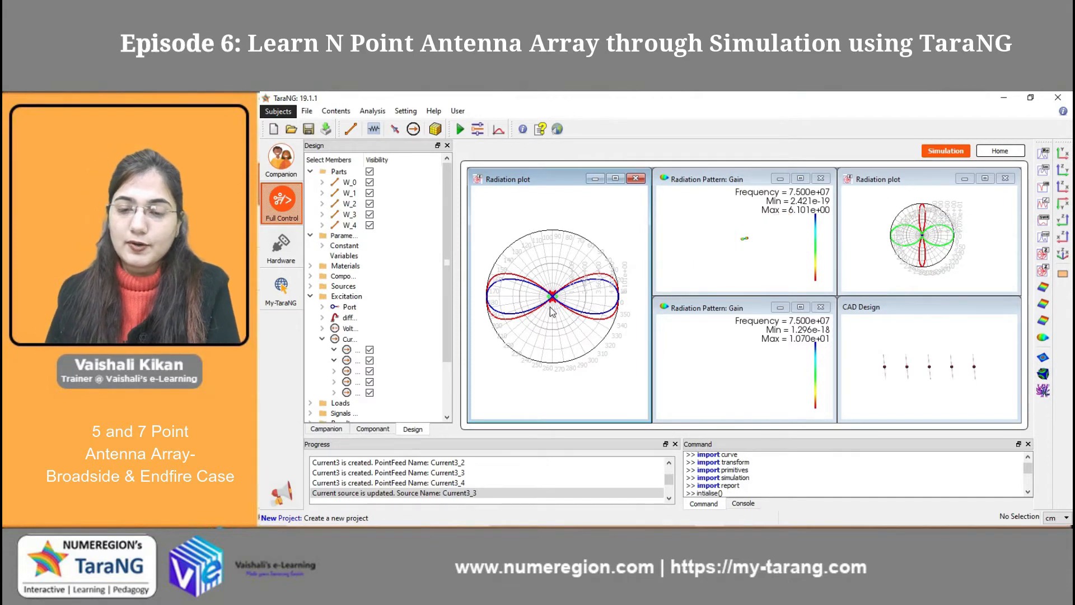
- Close both gain radiation patterns and both polar plots, and maximize the CAD design
click(816, 180)
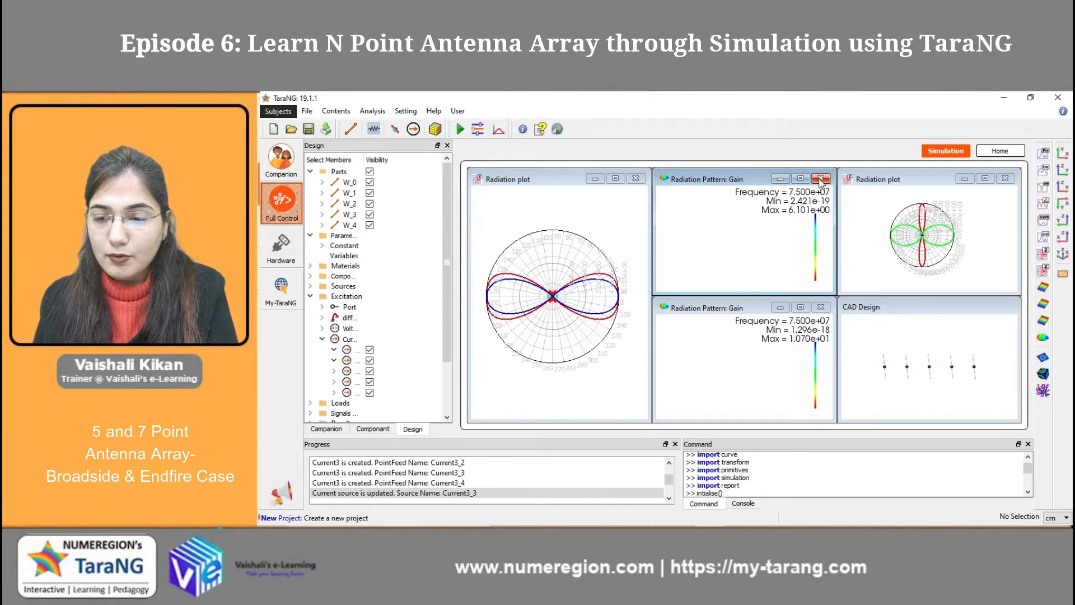
click(821, 180)
click(821, 307)
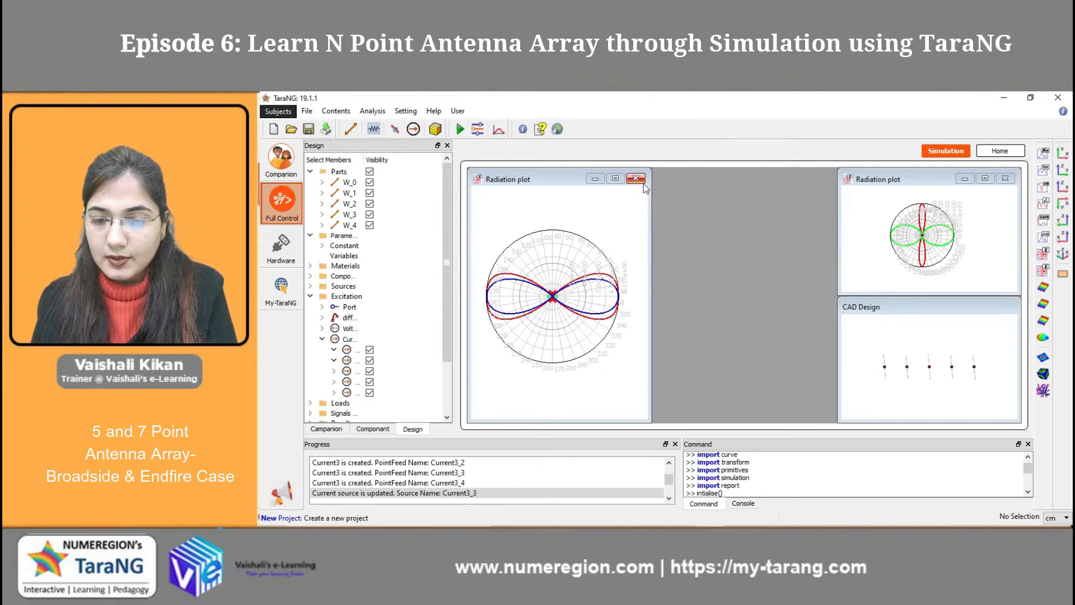
click(638, 179)
click(1005, 178)
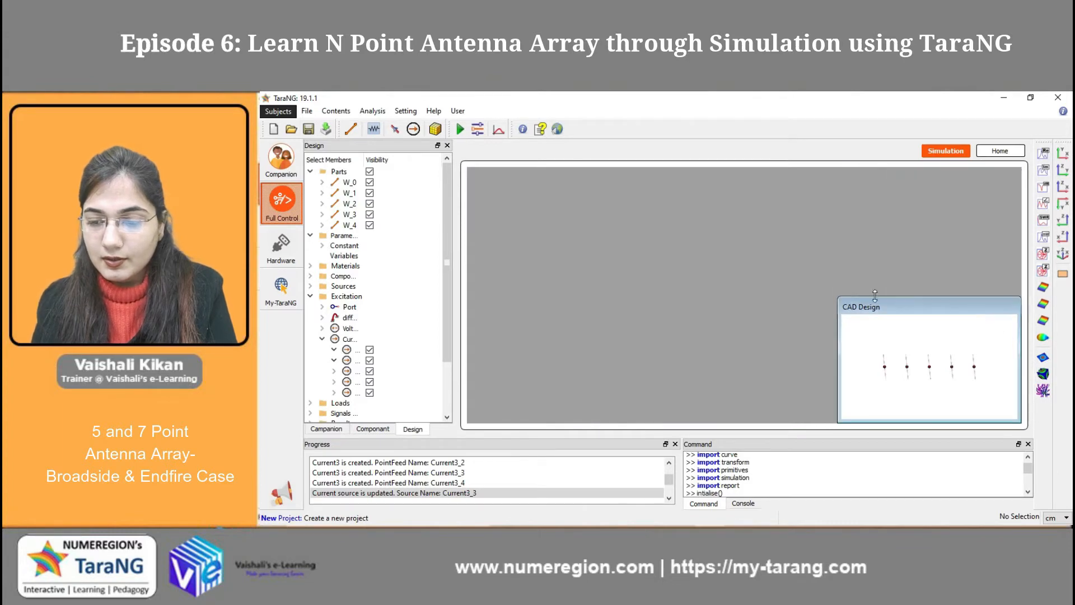
right_click(861, 308)
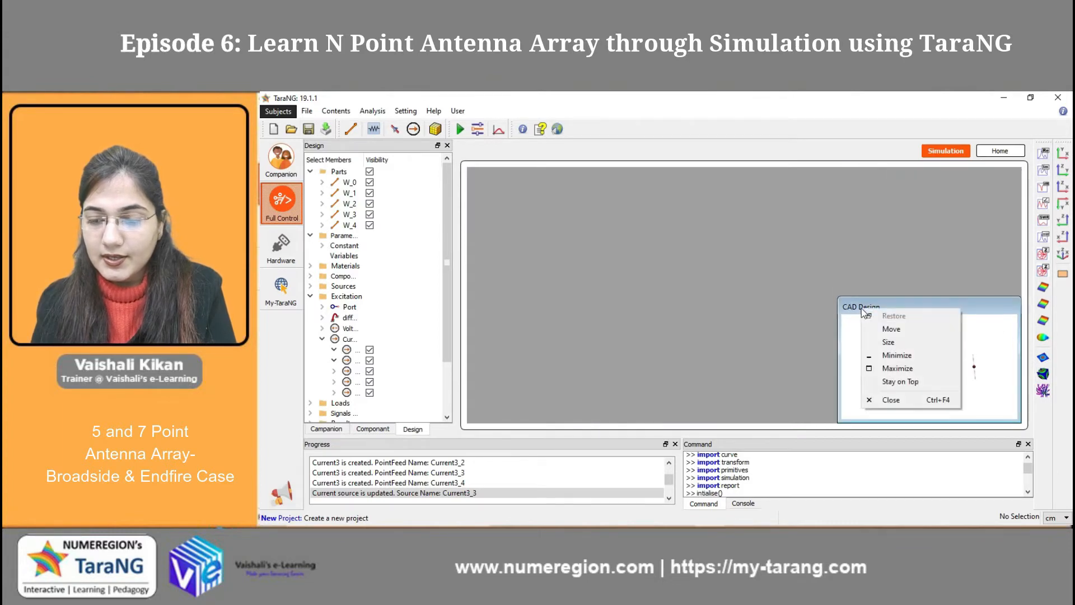
click(907, 370)
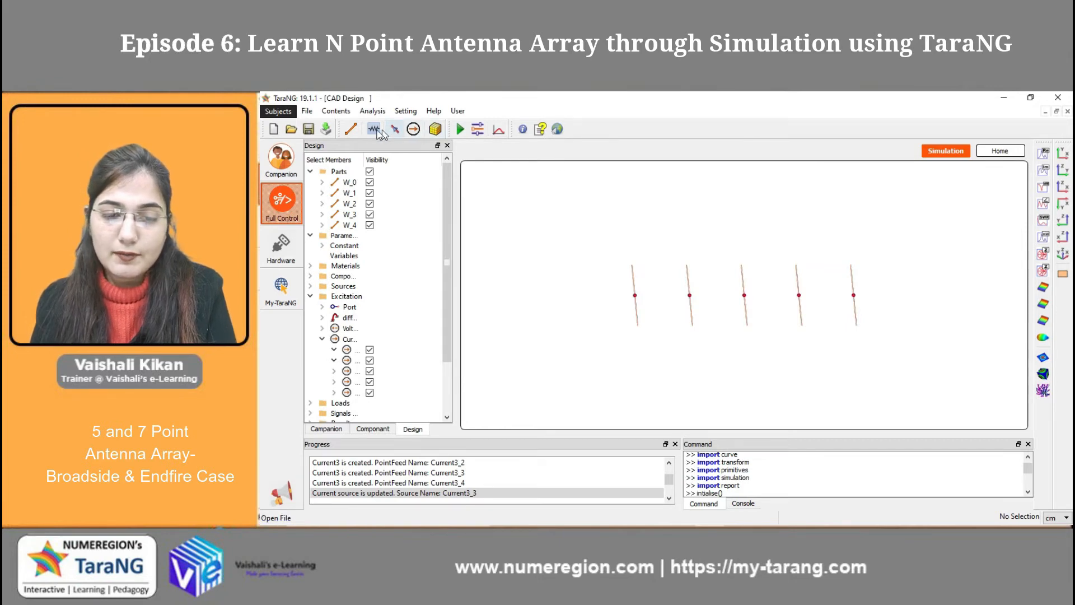
- Add a straight copper wire from (600, 0, -100) to (600, 0, 100)
click(351, 128)
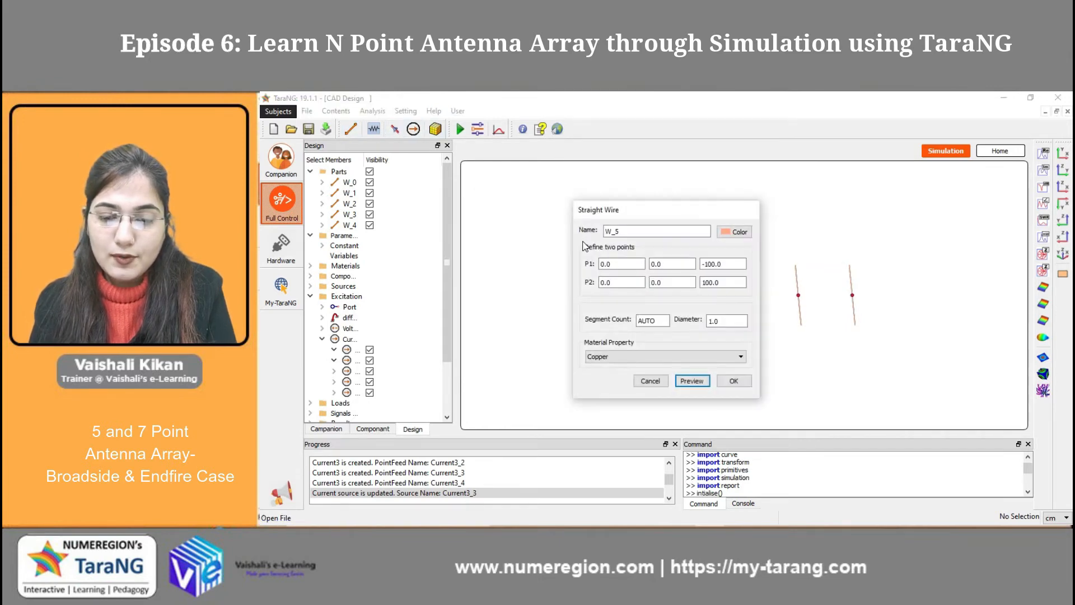
click(627, 264)
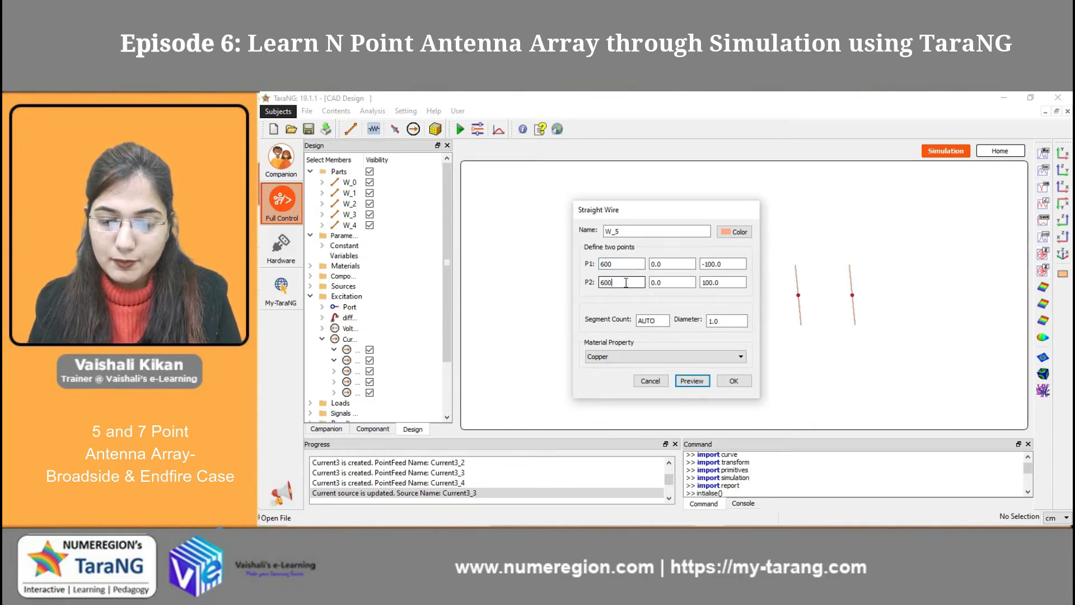
click(734, 381)
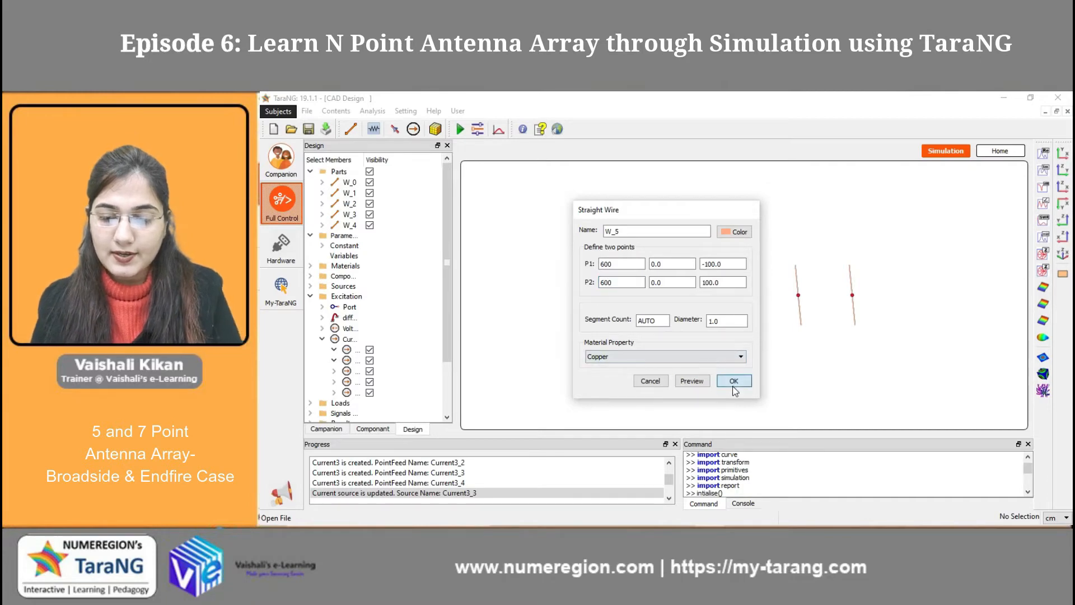
- Add a straight copper wire from (-600, 0, -100) to (-600, 0, 100) with a diameter of 3
click(350, 128)
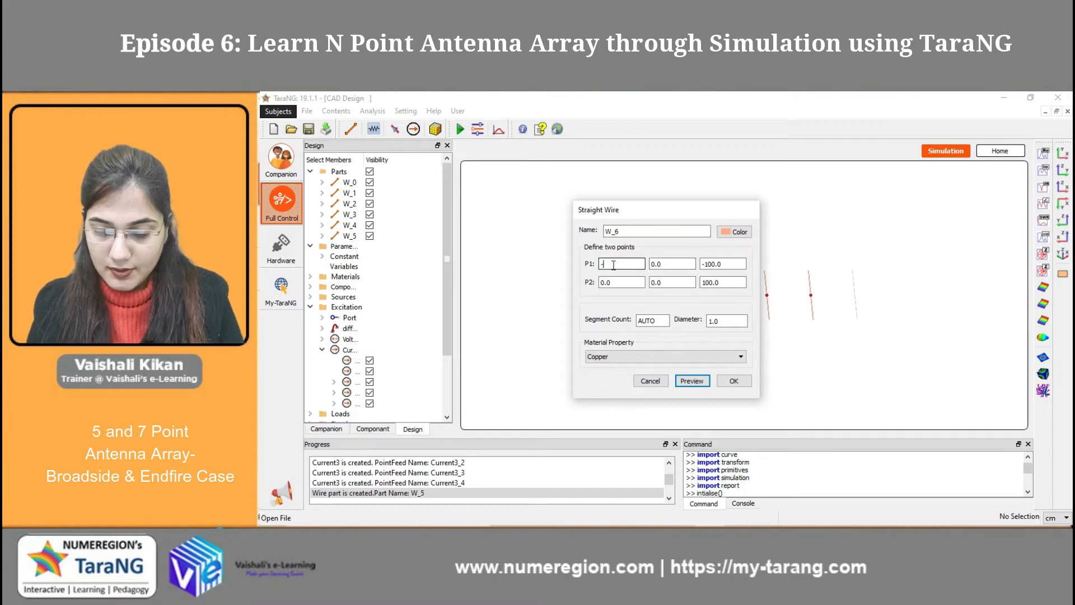
click(614, 265)
text(-600)
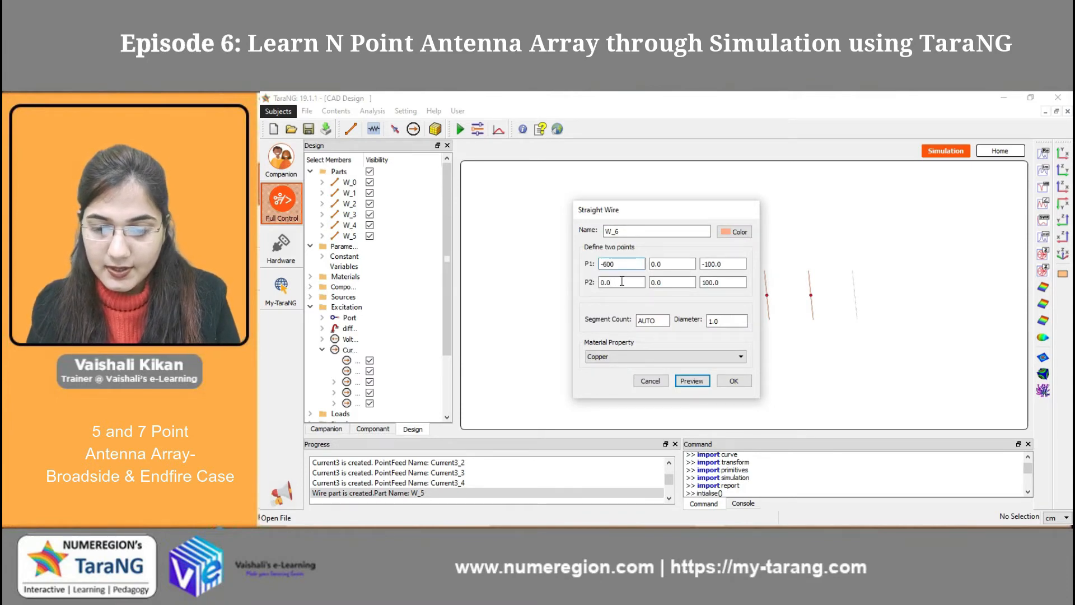
click(623, 283)
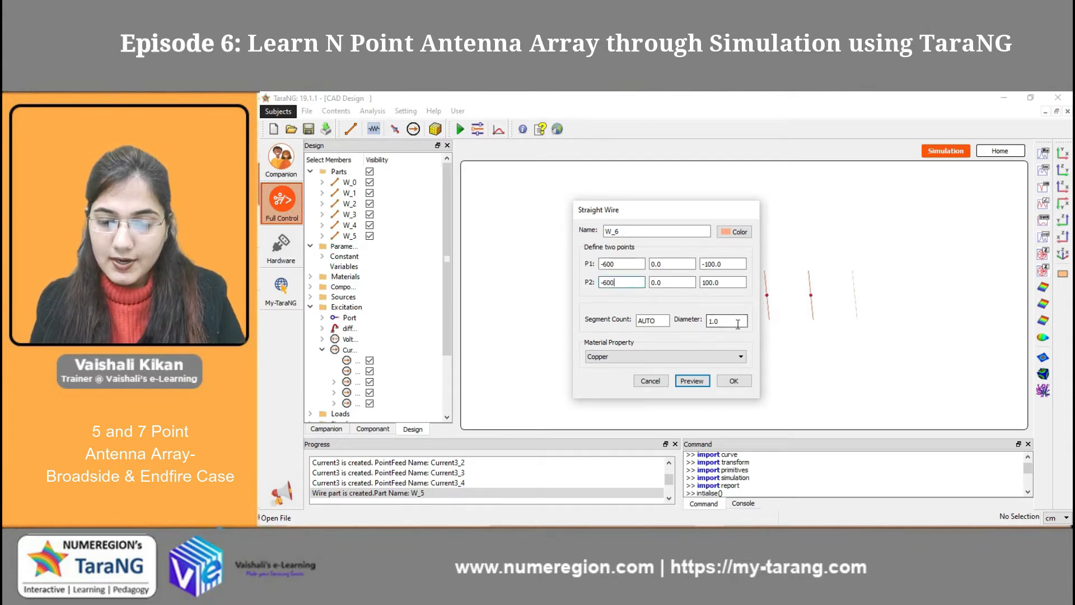
click(731, 382)
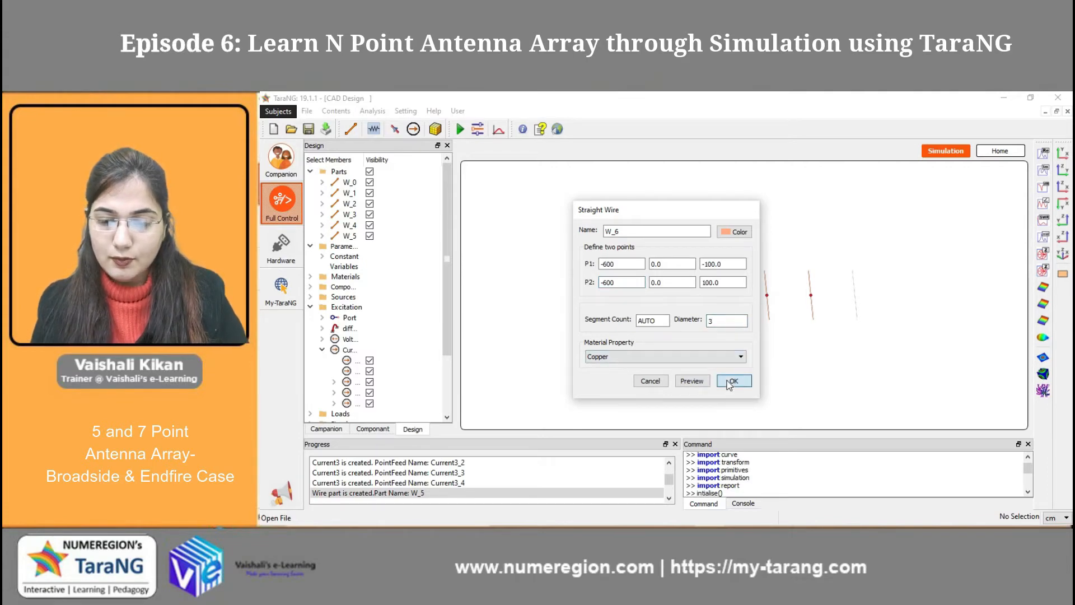
- Change the diameter of the straight wire at x = 600
double_click(853, 304)
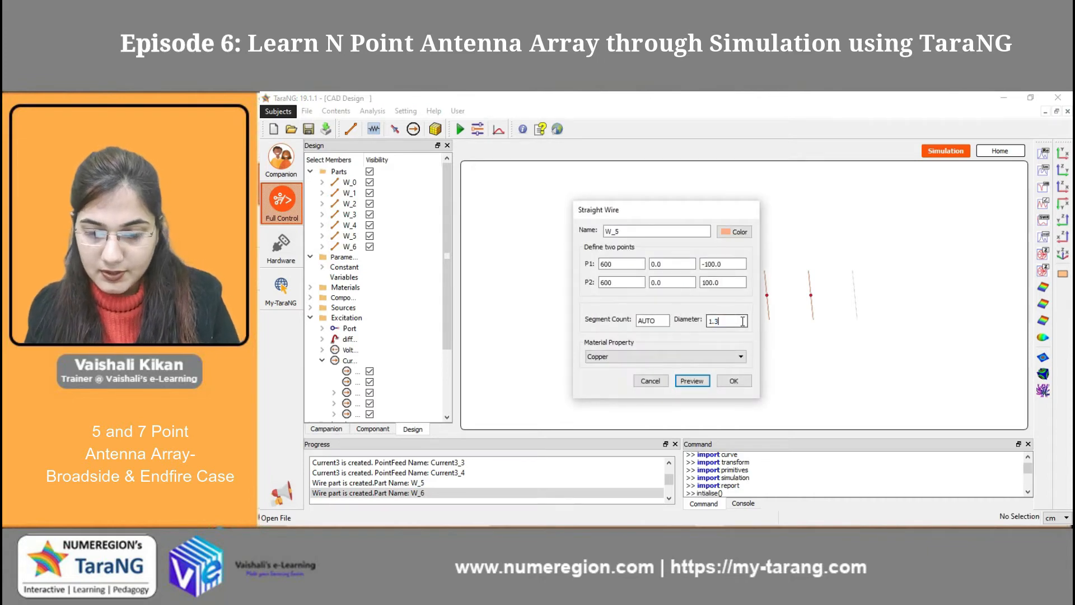
click(730, 382)
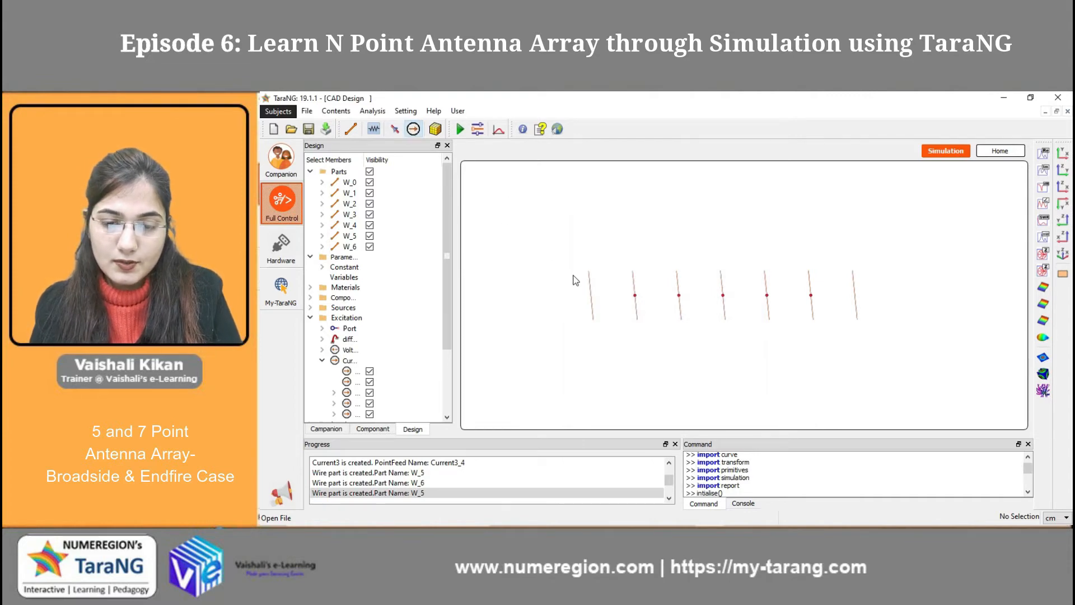
- Add current sources at the middle of the two outermost wires, at x = -600 and x = 600
click(413, 129)
click(591, 296)
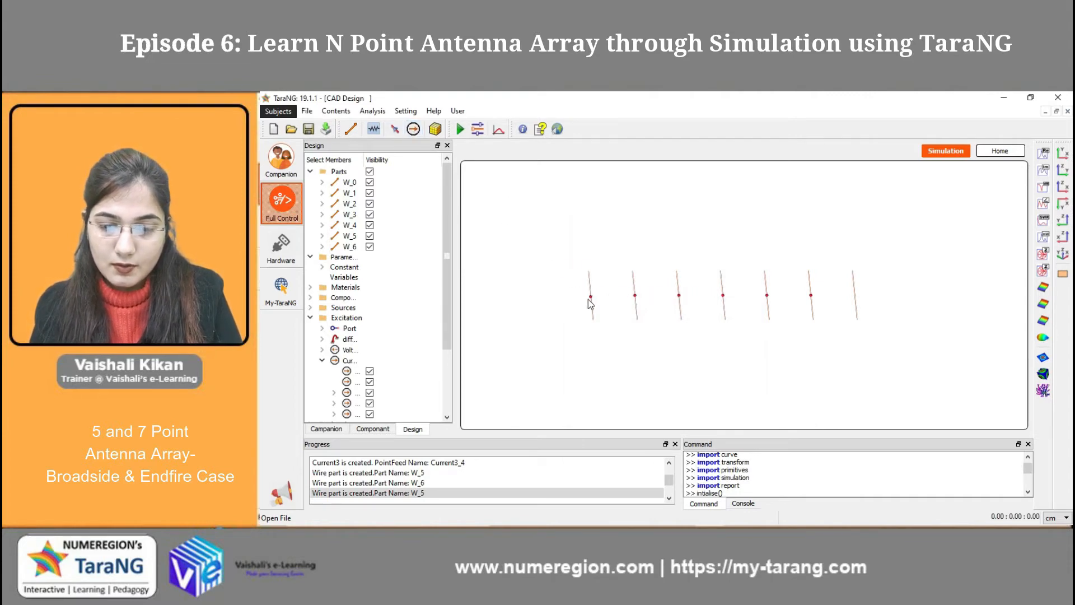
click(855, 293)
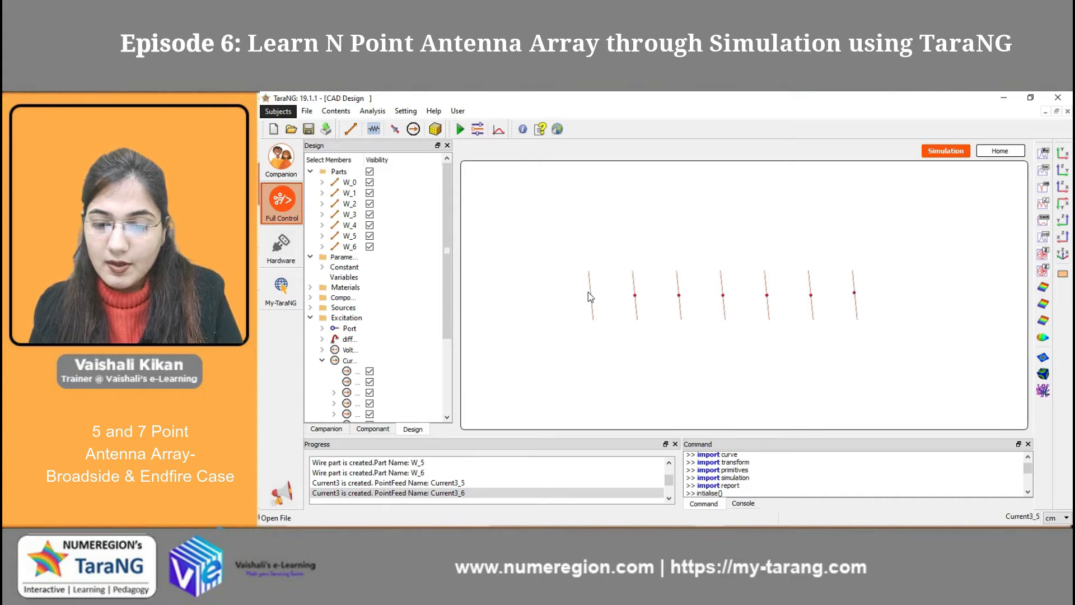
- Set the phase of the current source at x = -200 to 0
double_click(679, 297)
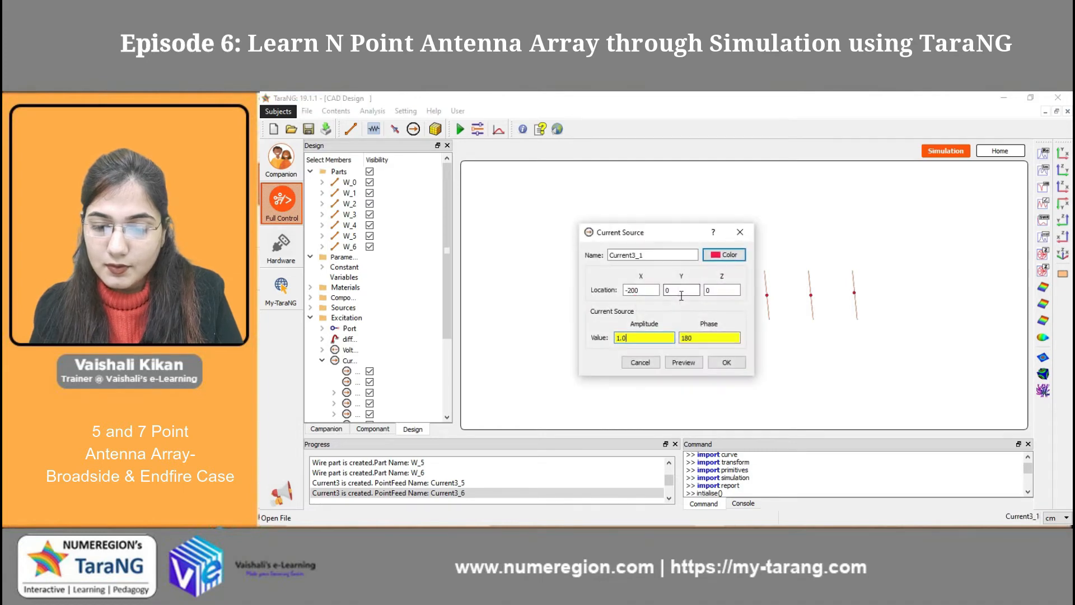
click(705, 337)
double_click(705, 337)
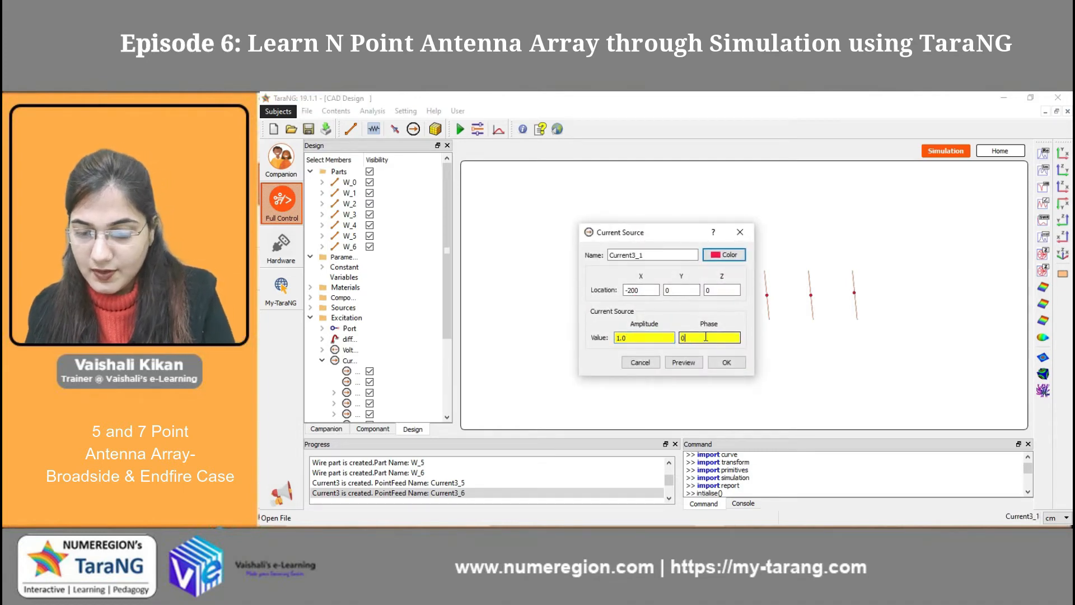
text(0)
click(722, 362)
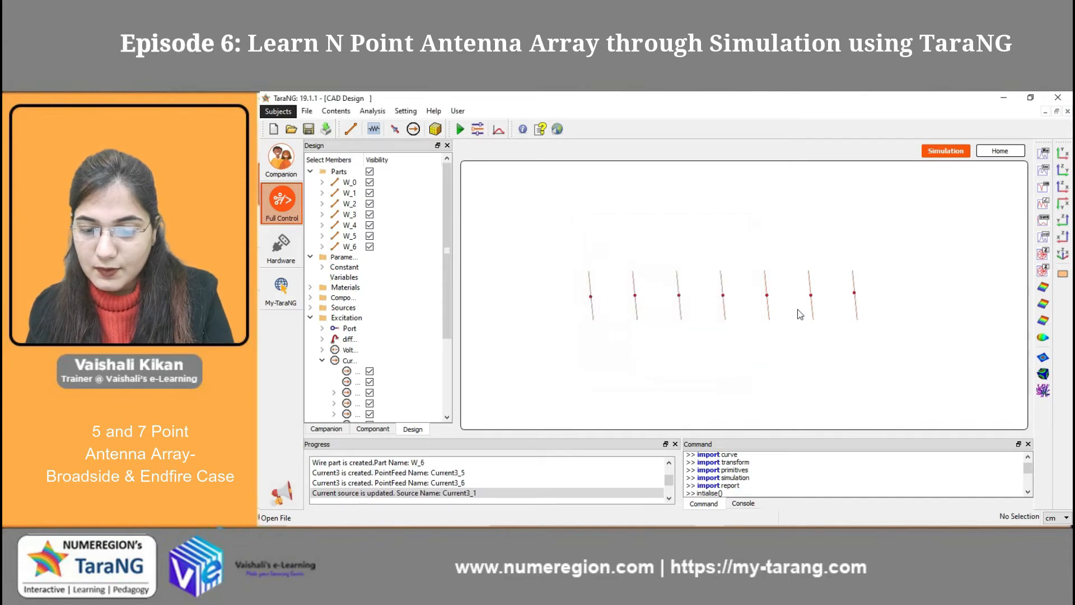
- Set the phase of the current source at x = 200 to 0
double_click(768, 297)
click(723, 336)
double_click(722, 338)
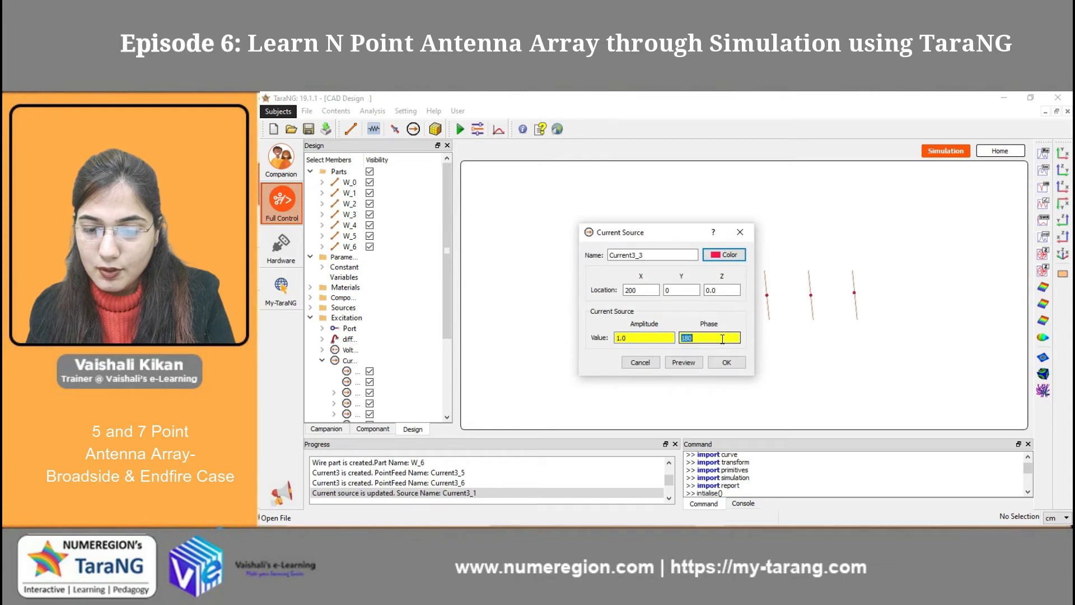
text(0)
click(727, 363)
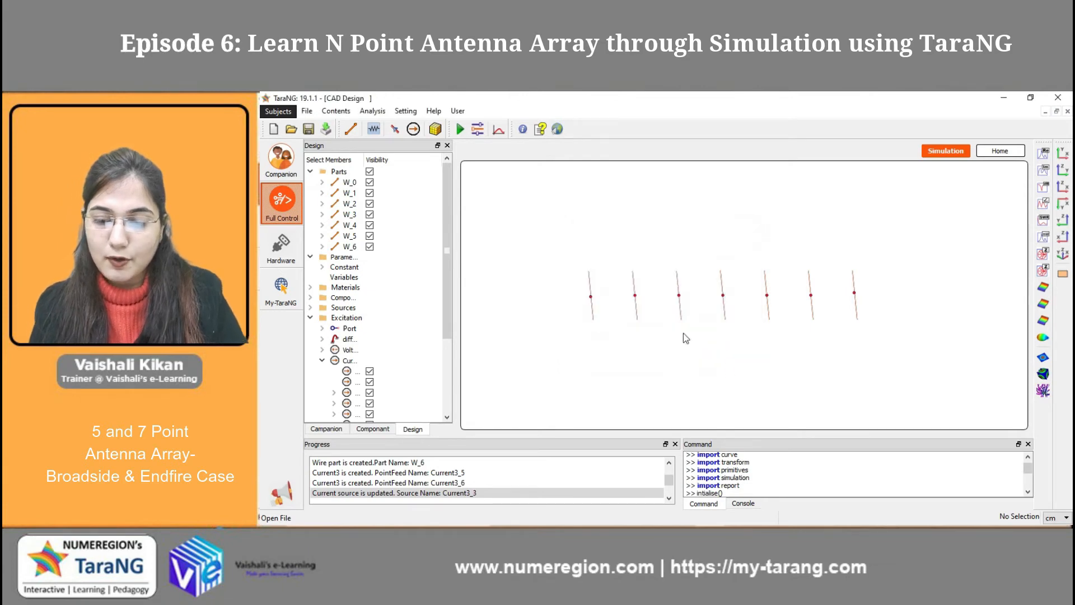
- Set the location of the current source on the wire at x = -600 to (-600, 0, 0)
double_click(592, 301)
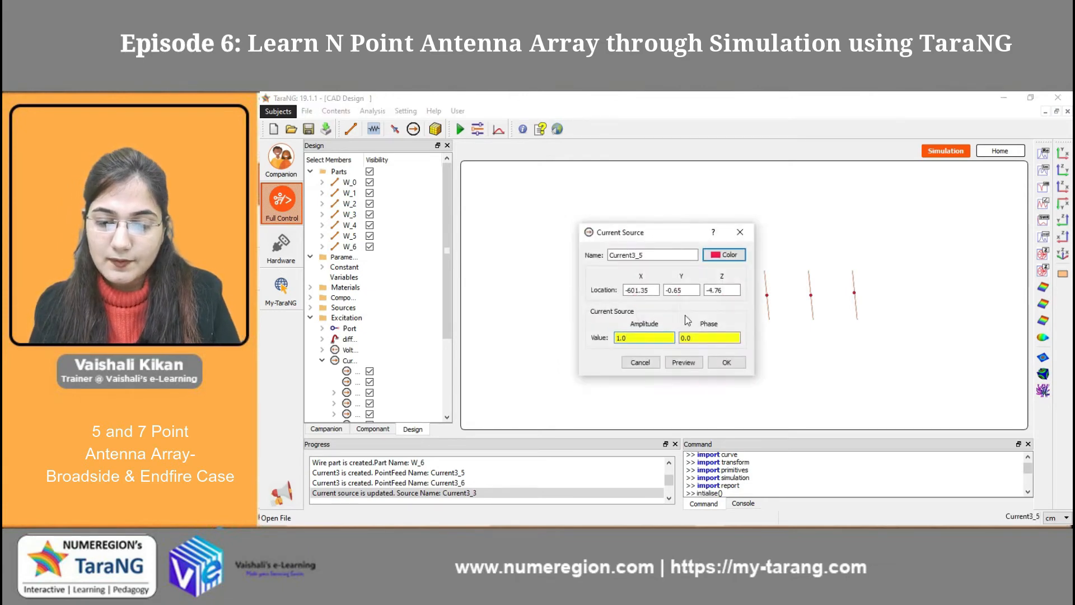
triple_click(655, 292)
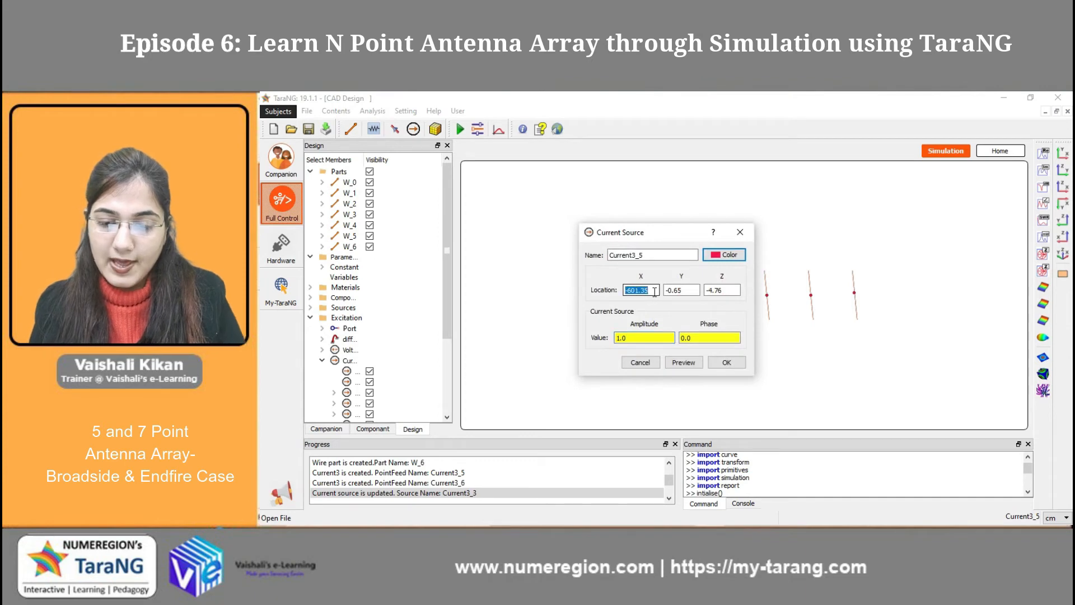
text(-600)
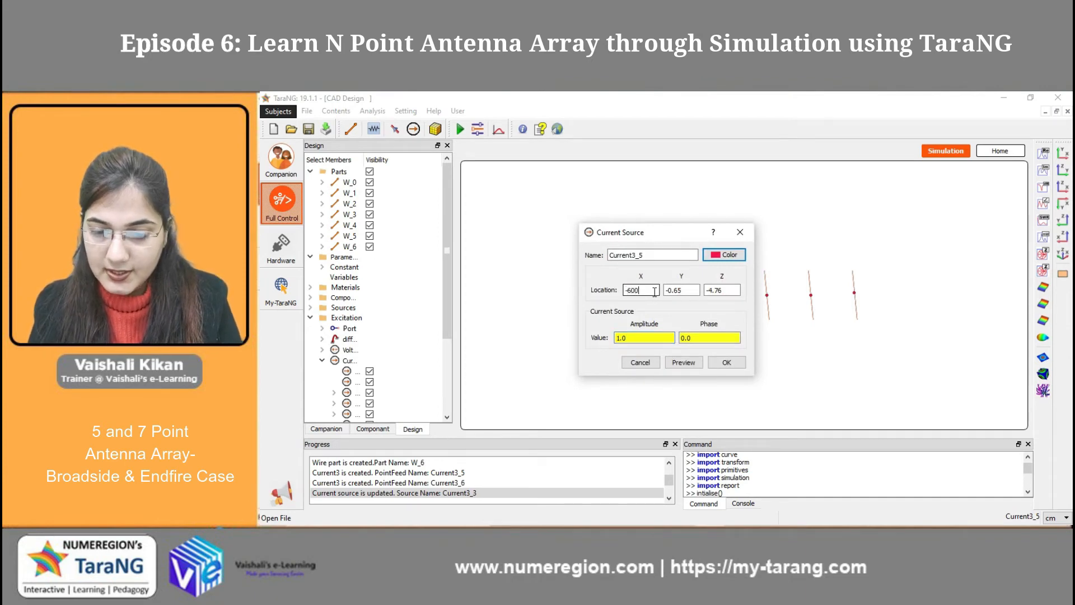
triple_click(689, 292)
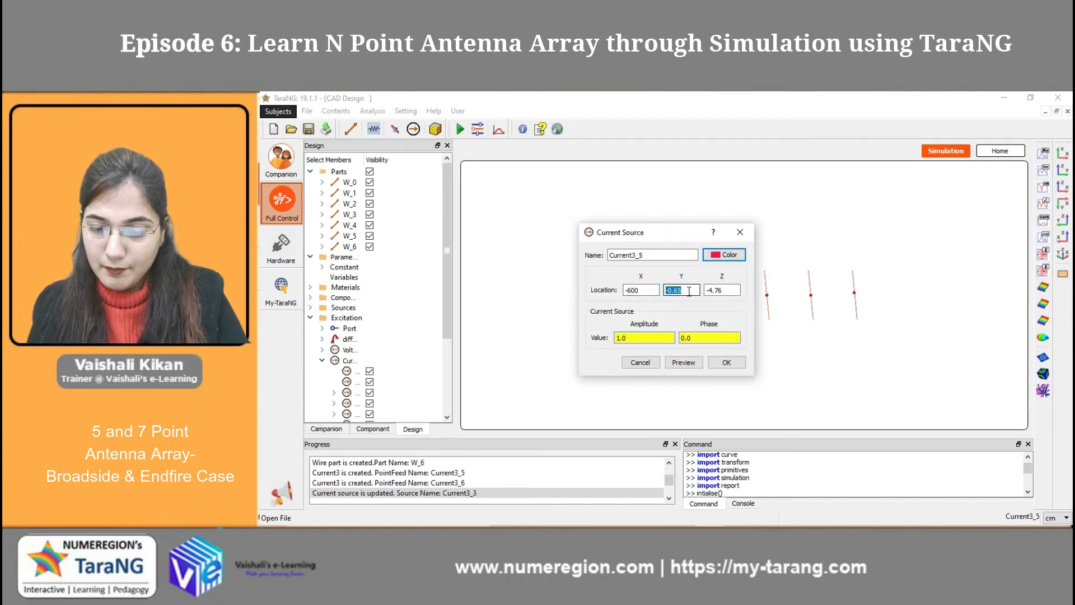
text(0)
key(Tab)
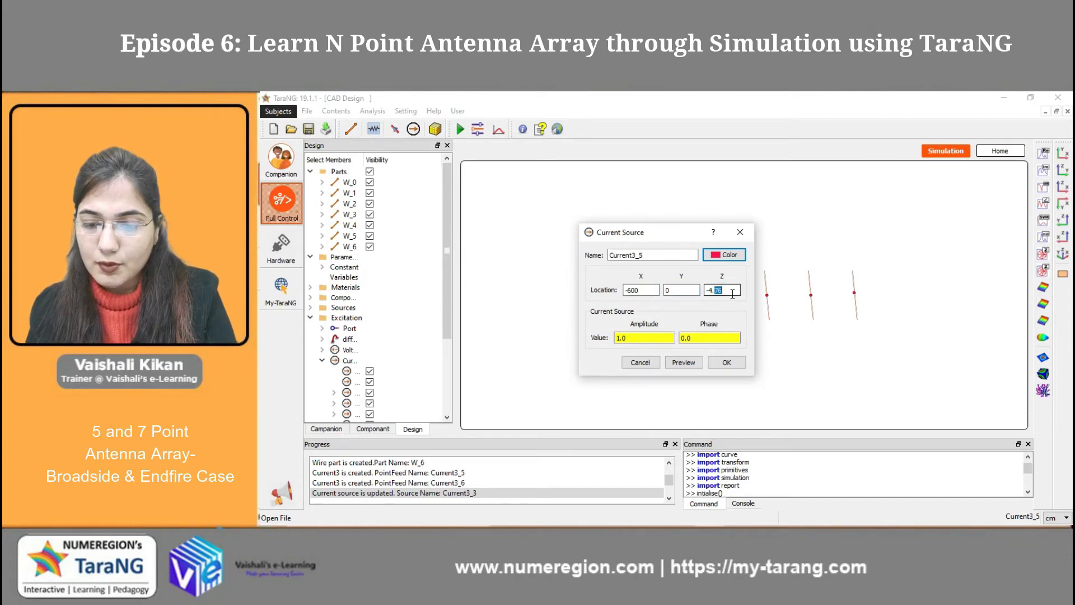
text(0)
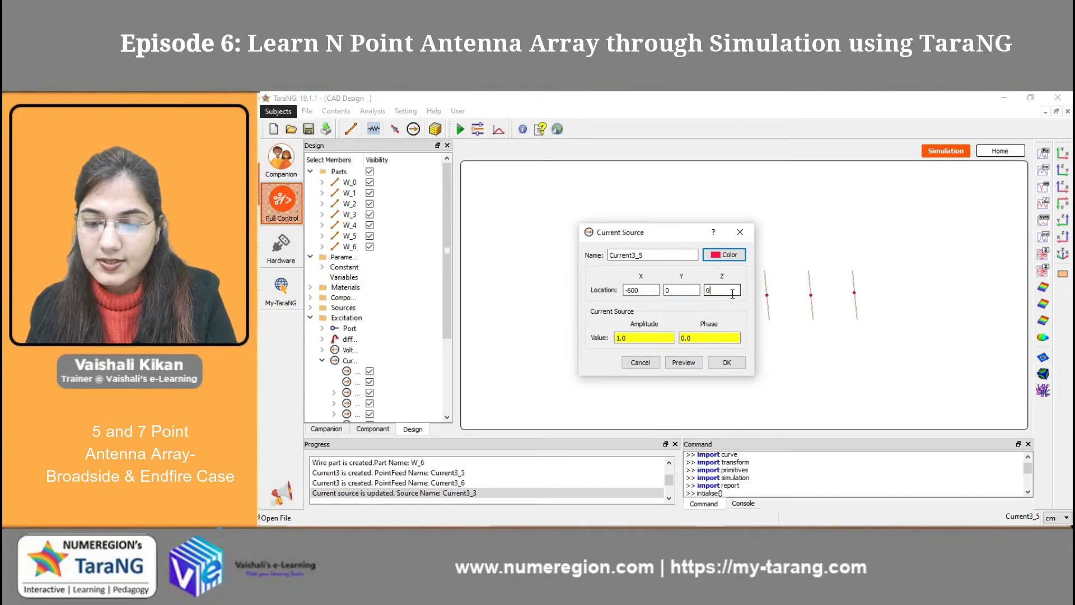
click(731, 366)
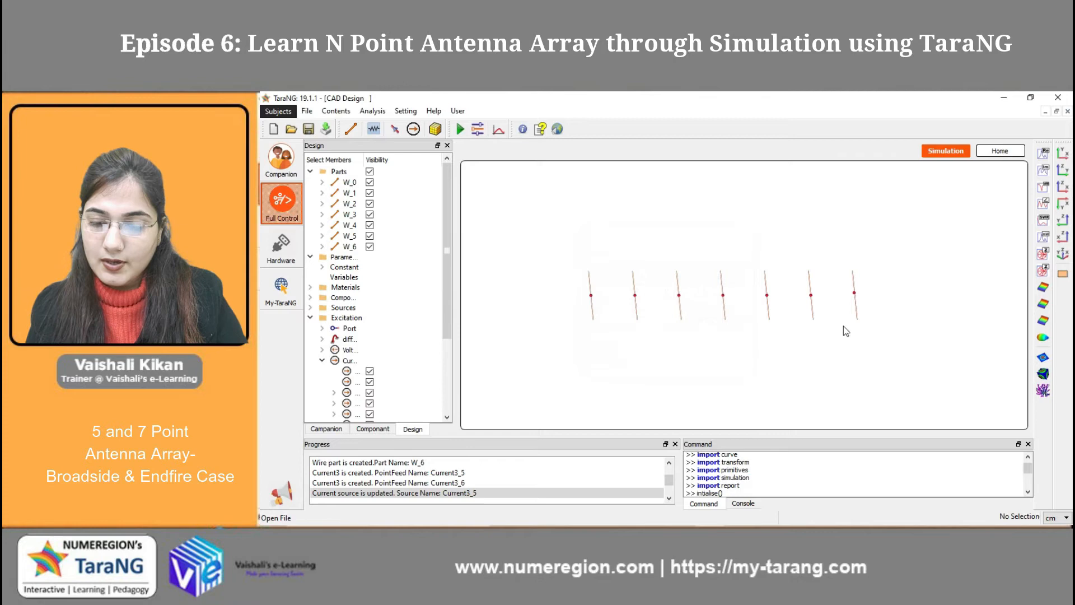
- Set the location of the current source on the wire at x = 600 to (600, 0, 0)
double_click(852, 292)
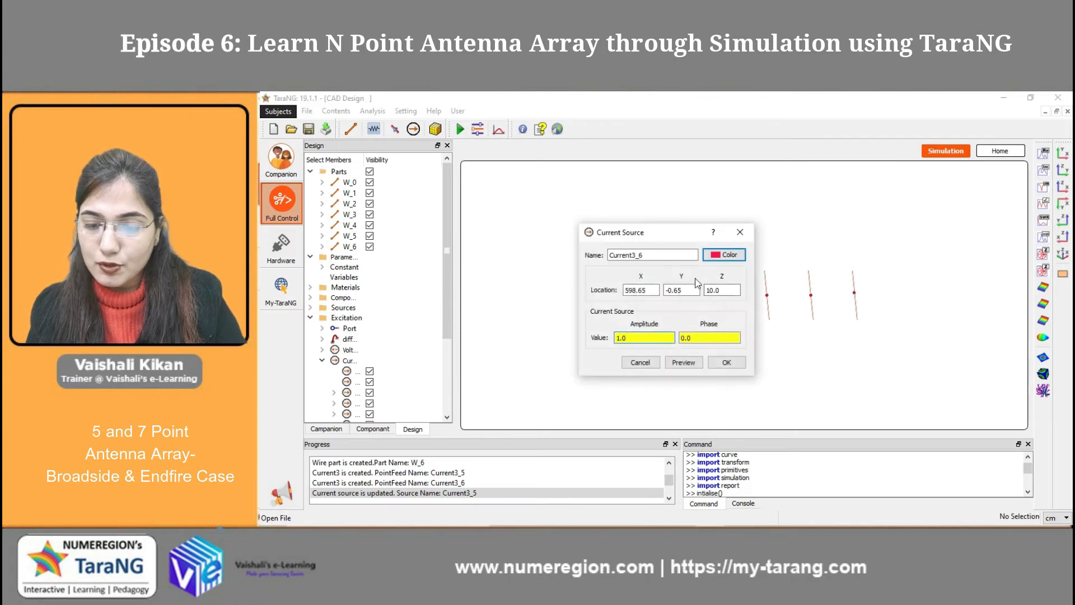
click(649, 289)
double_click(649, 289)
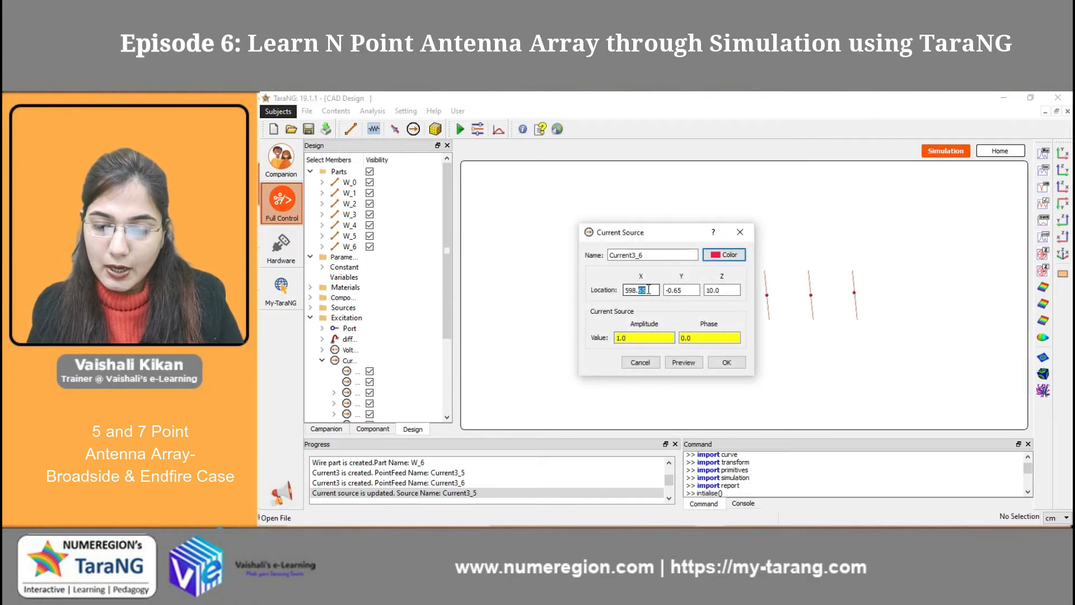
triple_click(648, 290)
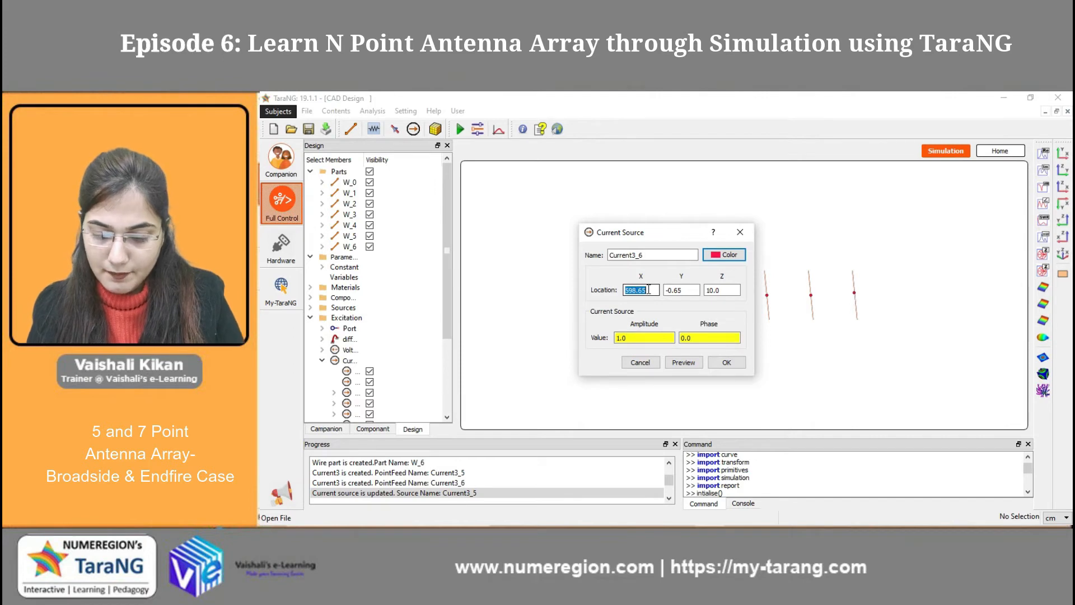
text(600)
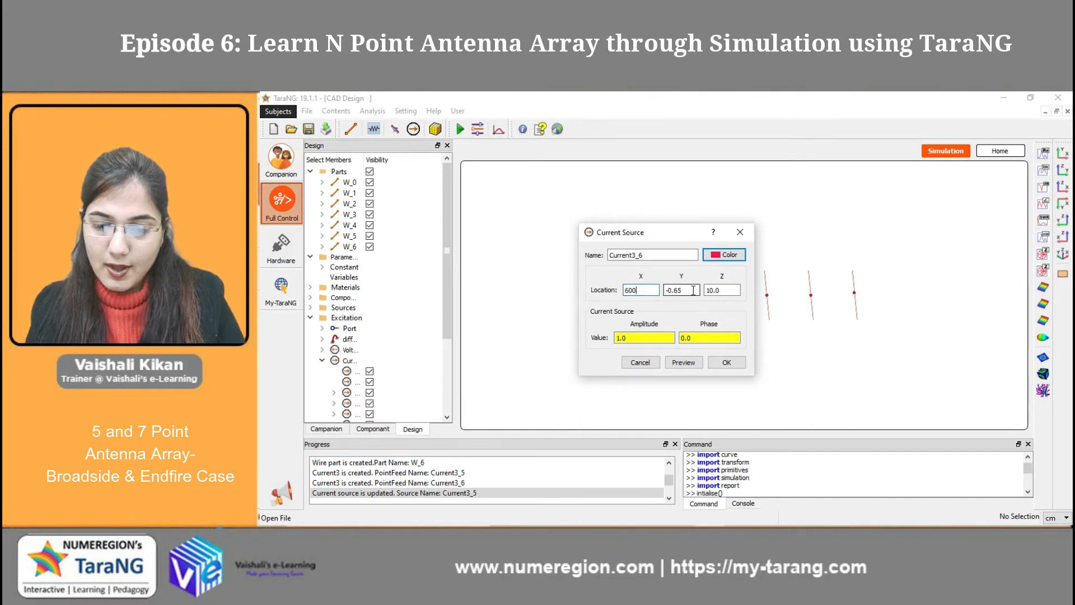
triple_click(693, 290)
text(0)
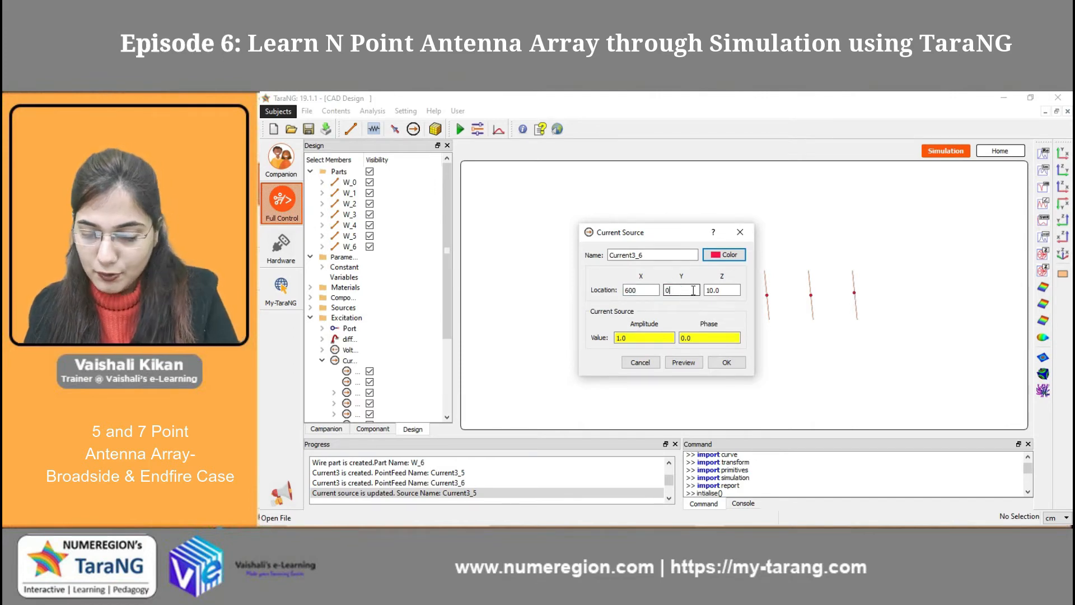
triple_click(723, 290)
text(0)
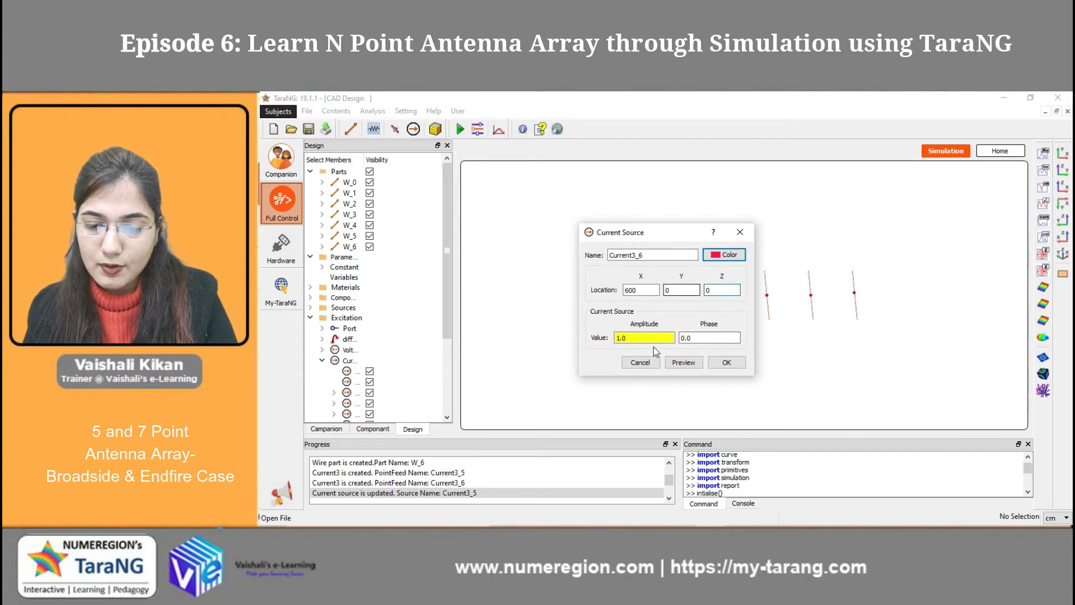
click(737, 362)
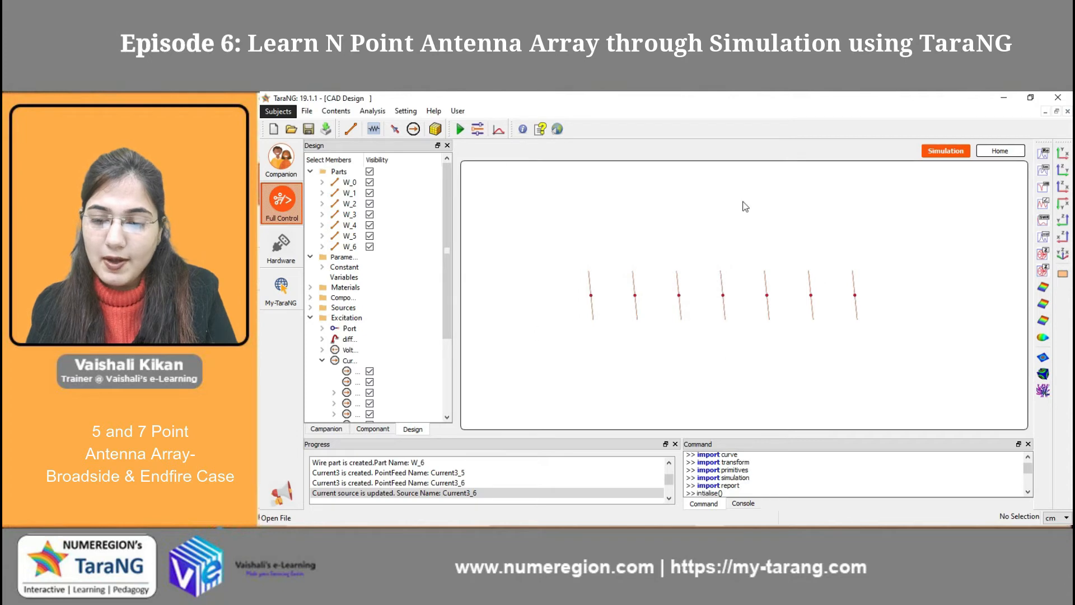
- Run the frequency simulation of the seven-element array and display its gain radiation pattern
click(460, 128)
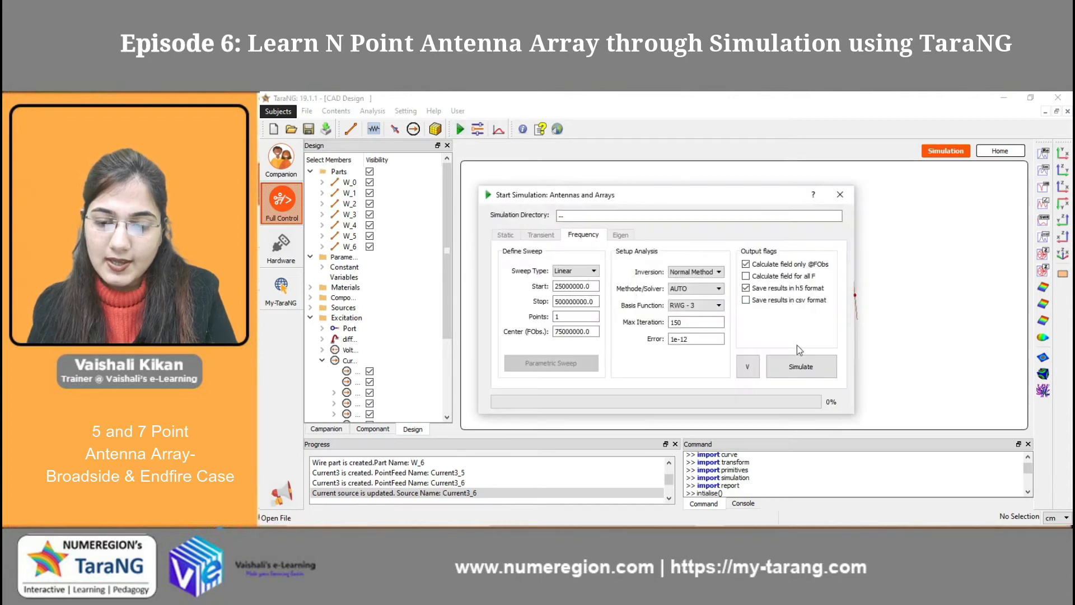
click(805, 369)
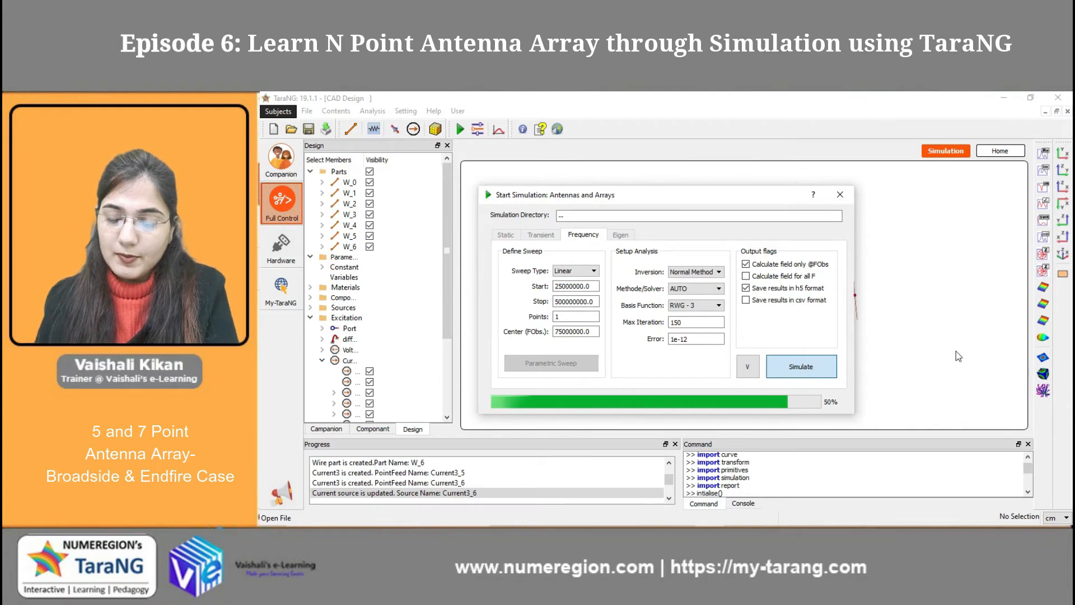
click(1043, 338)
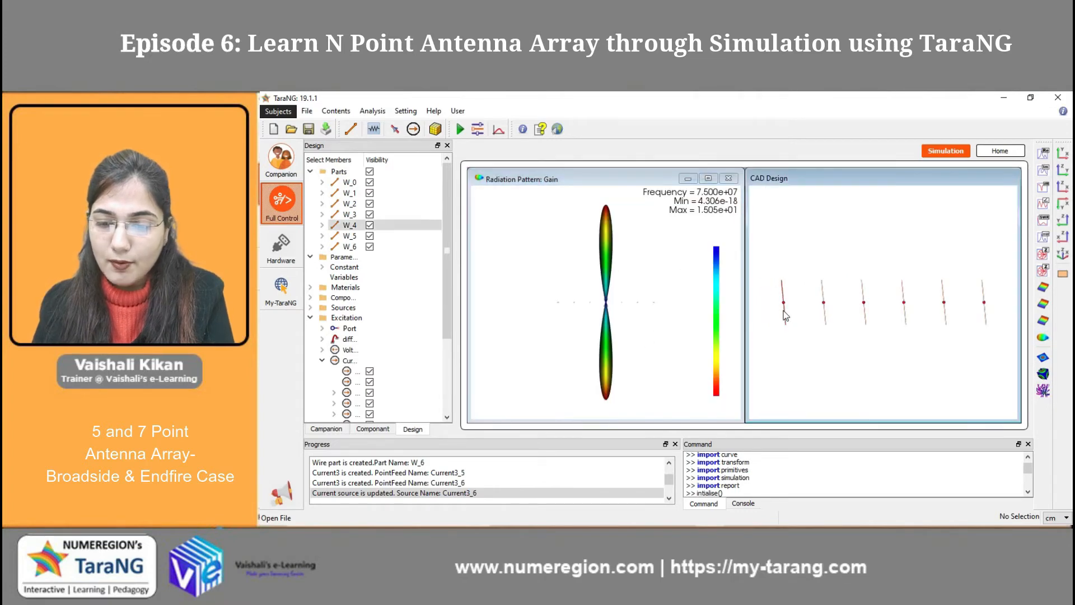
- Delete the straight wires at x = -400 and x = 600 from the array
key(Delete)
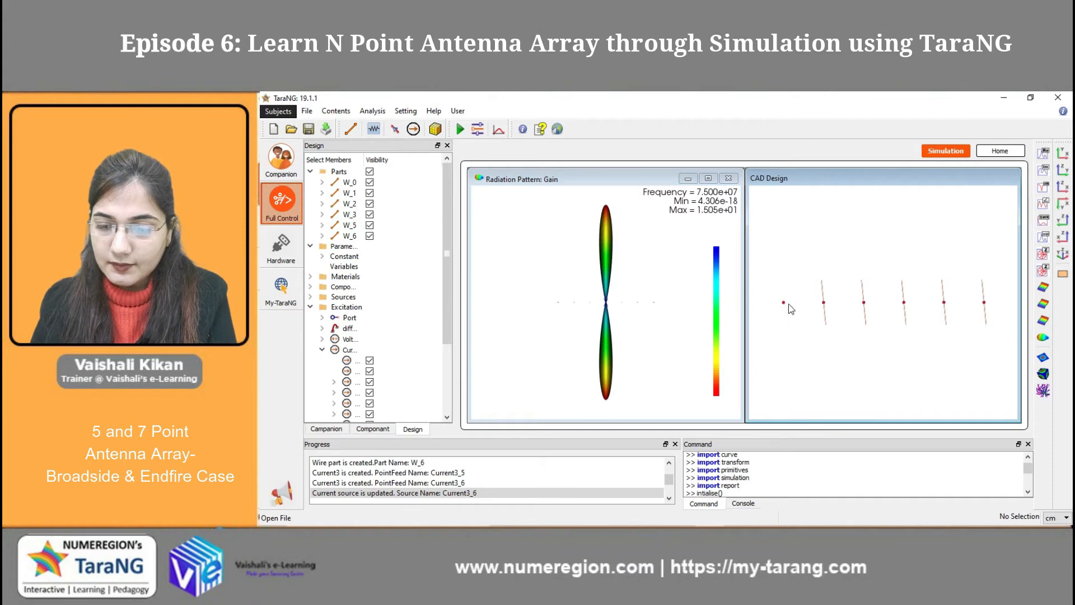
click(784, 304)
click(1017, 303)
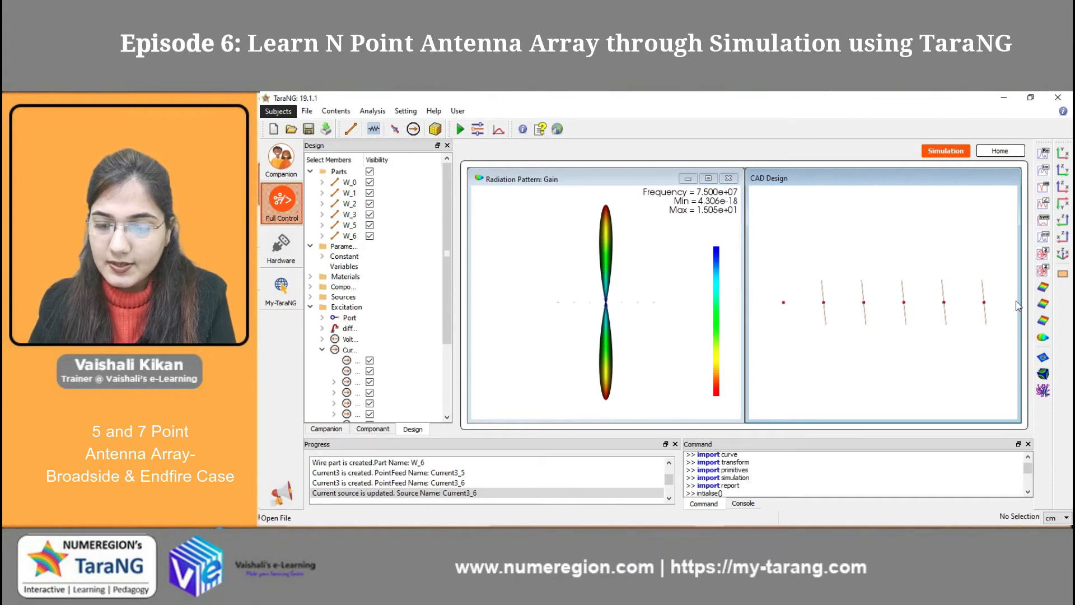
click(986, 317)
key(Delete)
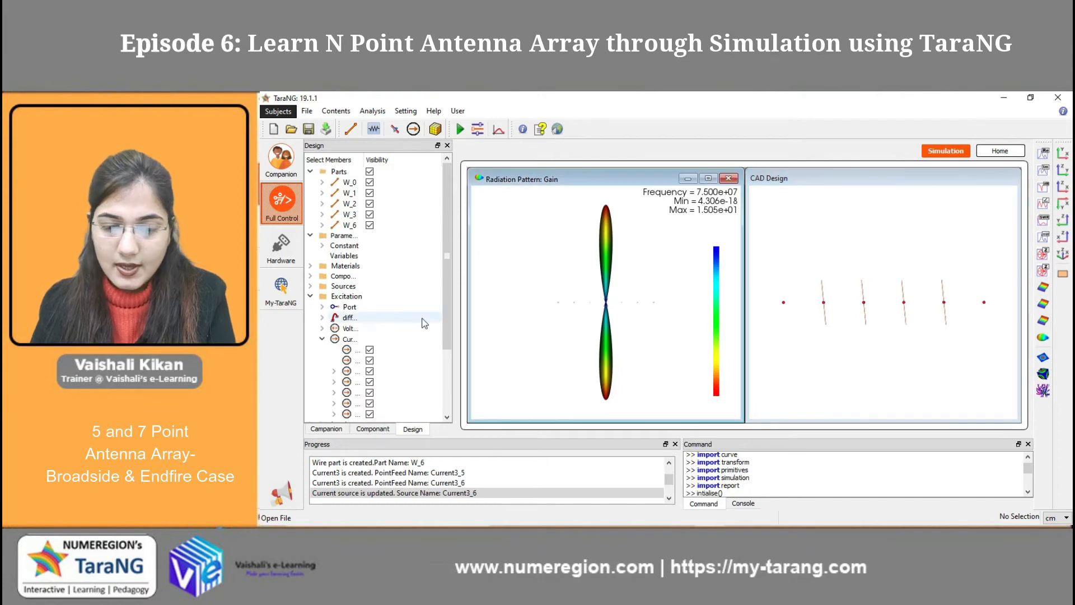
- Delete the outermost current sources at x = -600 and x = 600, and maximize the CAD design
drag(449, 307, 446, 391)
click(391, 328)
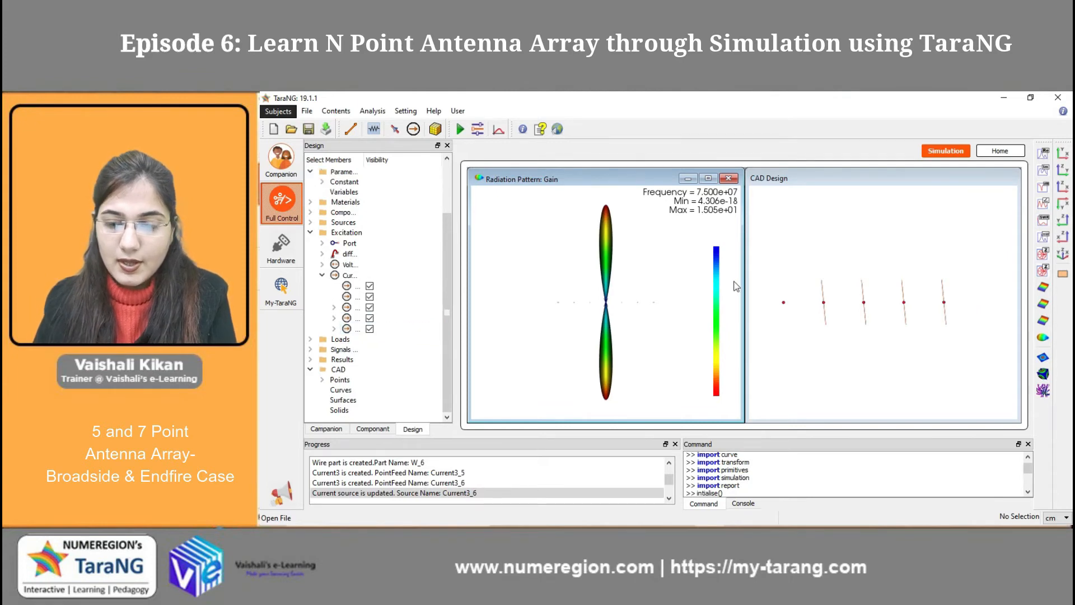
click(767, 306)
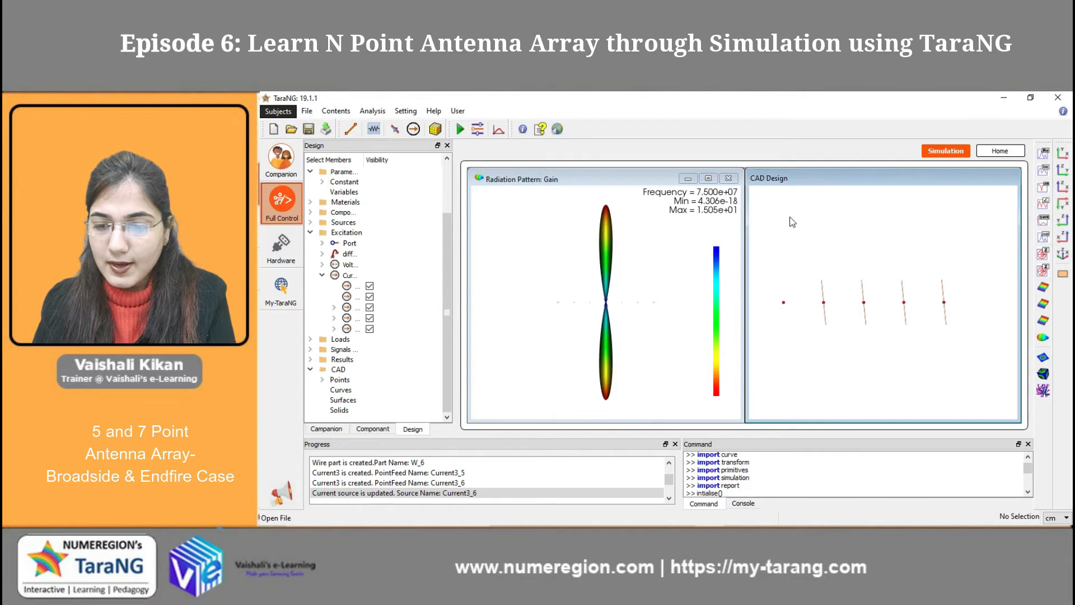
right_click(755, 185)
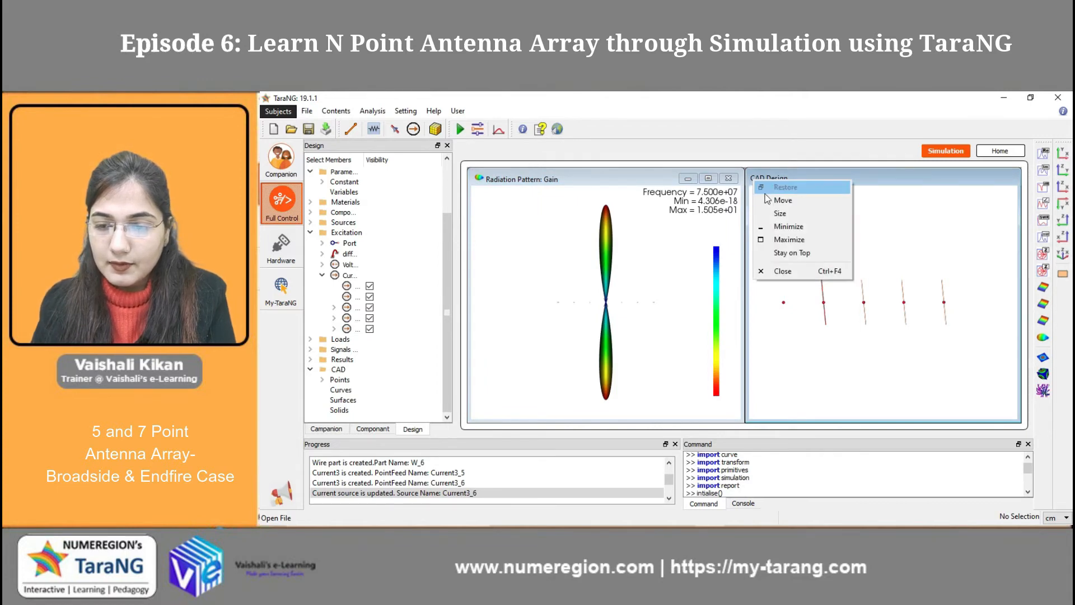
click(782, 236)
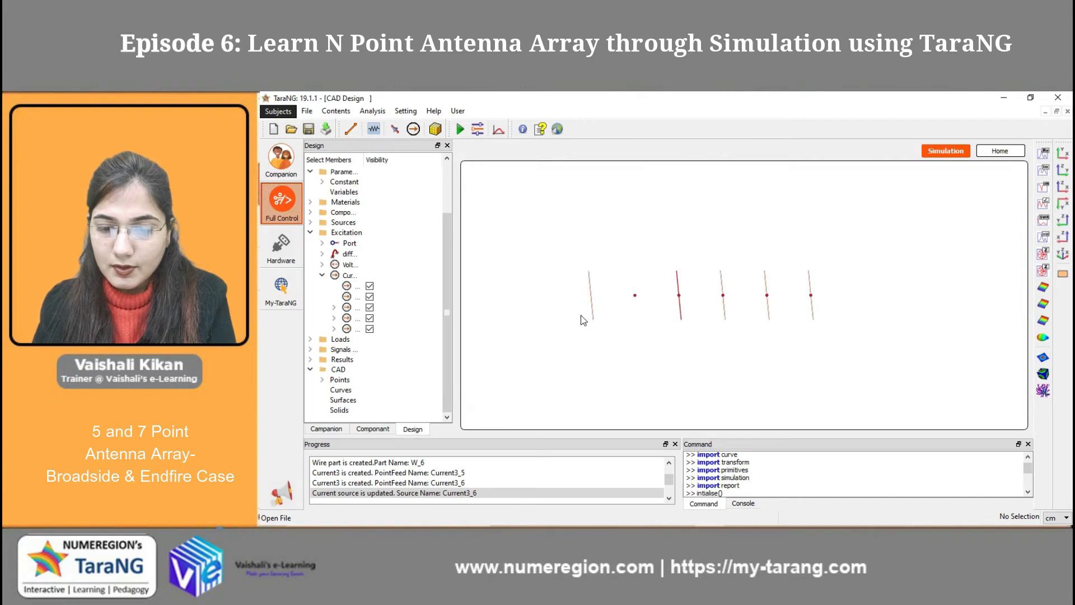
- Move the straight wire at x = -600 to x = -400 by changing the X coordinate of both end points
double_click(592, 297)
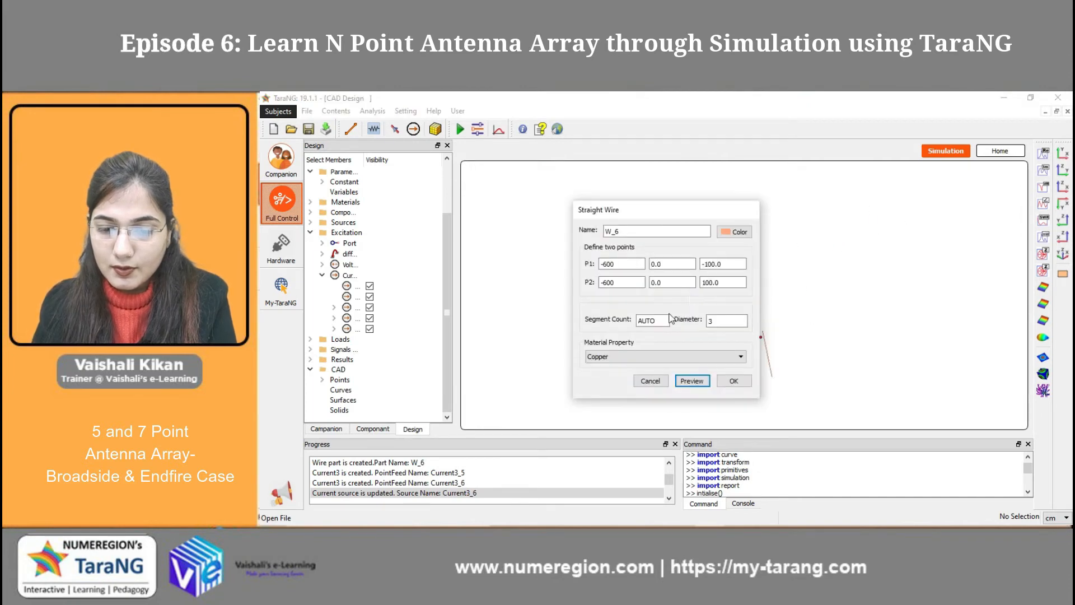
double_click(619, 263)
text(-400)
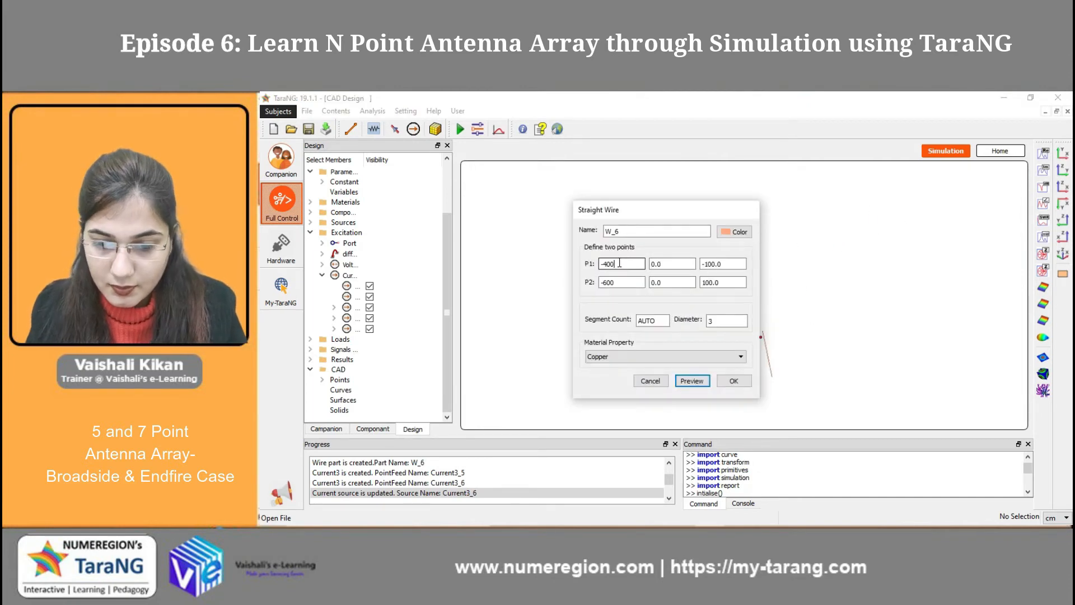
double_click(619, 282)
key(BackSpace)
text(-4)
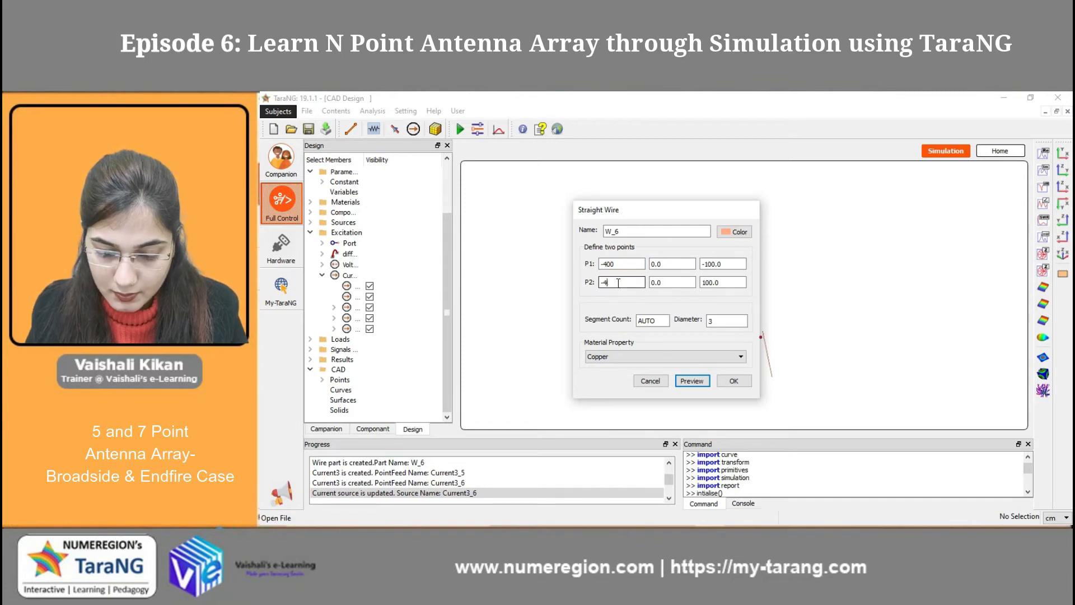
text(00)
click(734, 381)
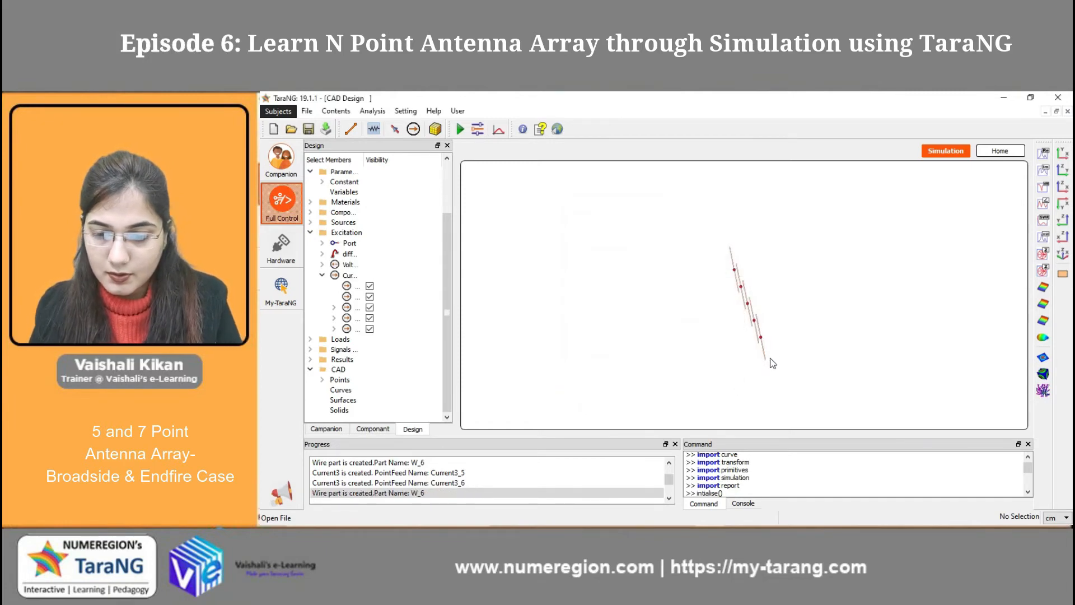
- Run the frequency simulation of the five-element array and display its gain radiation pattern
middle_drag(739, 322, 838, 379)
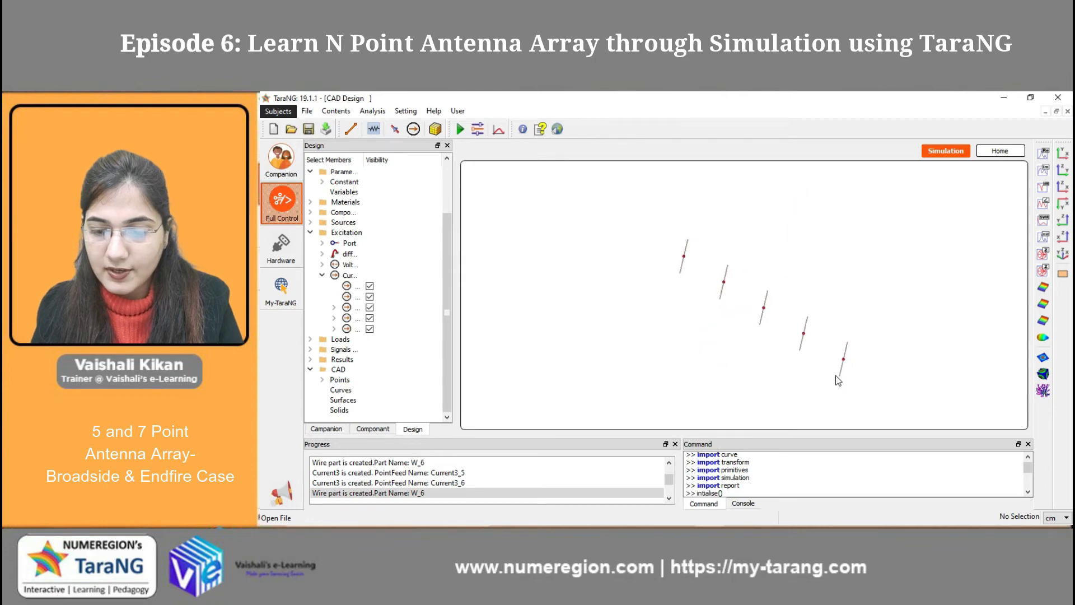
click(477, 129)
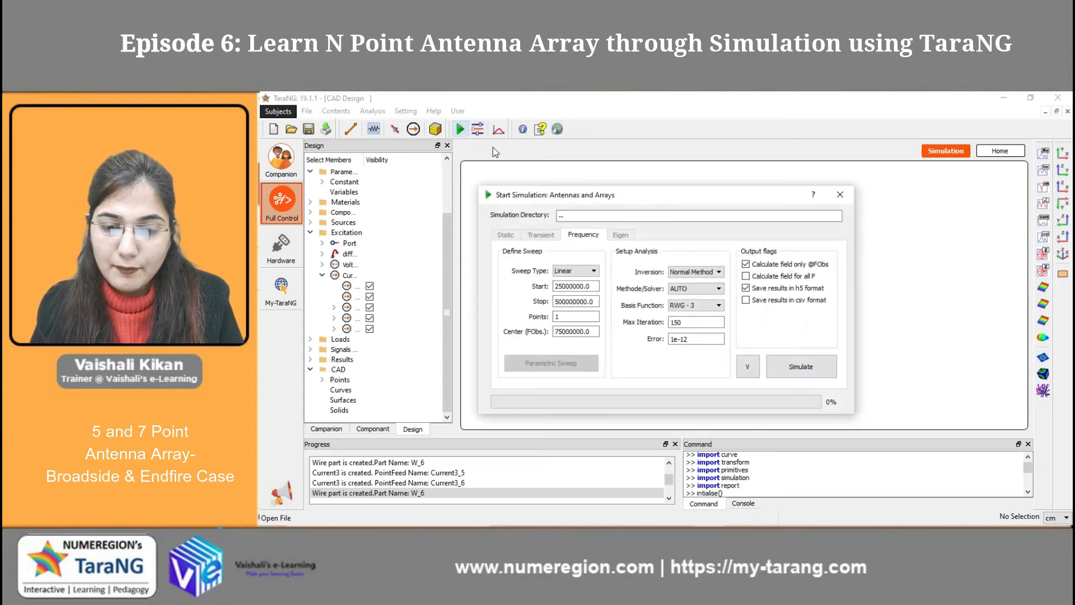
click(817, 371)
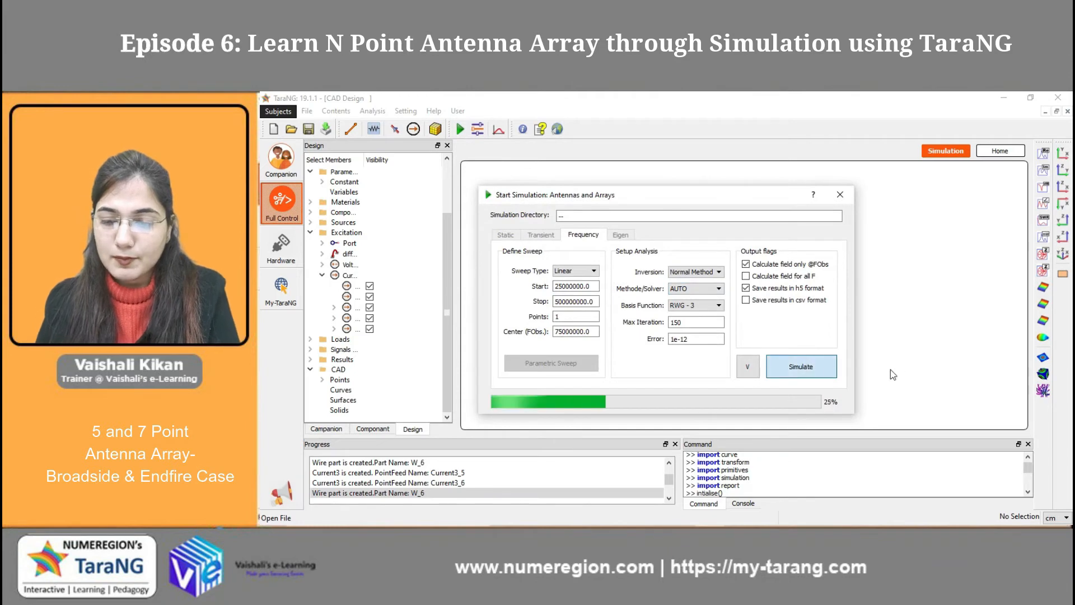
click(1044, 339)
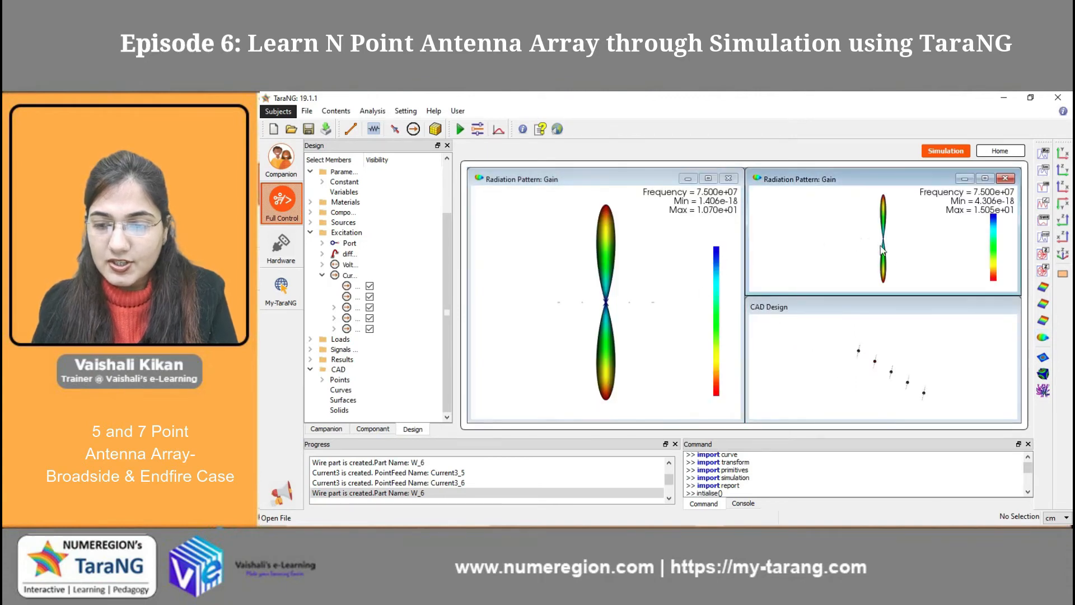
- Compare the five- and seven-element gain patterns at equal window size, examining their beam widths, maximum gains and the seven-element lobes from several angles
drag(945, 295, 951, 428)
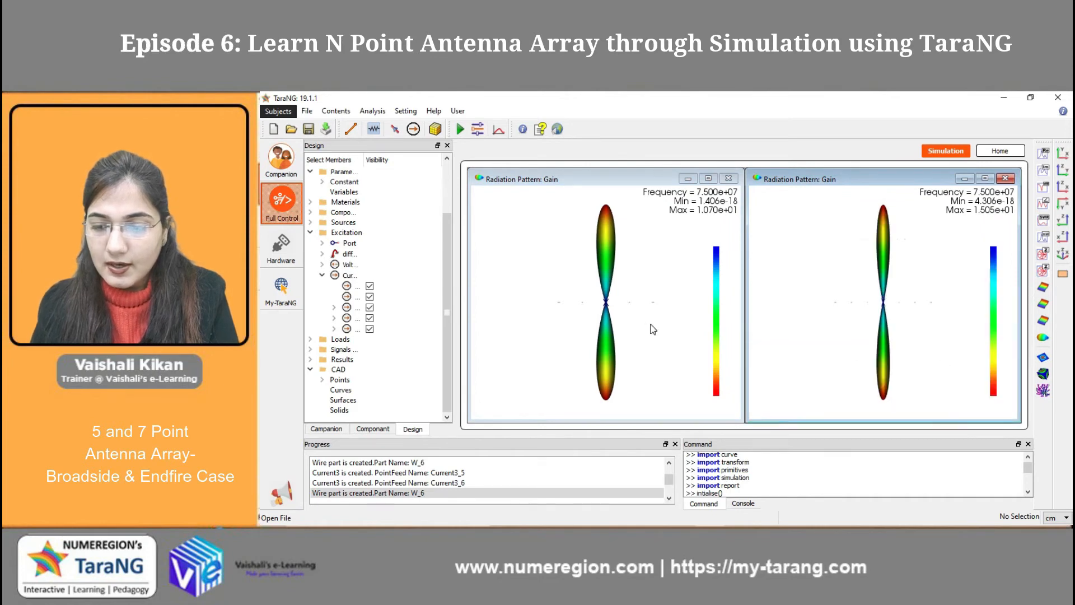
click(608, 284)
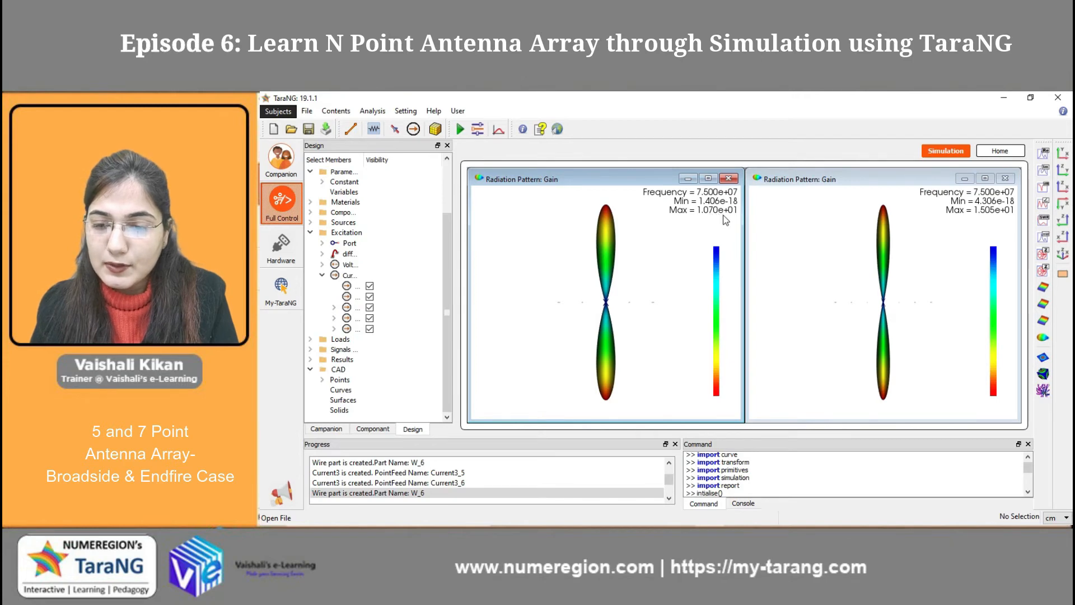
click(1002, 236)
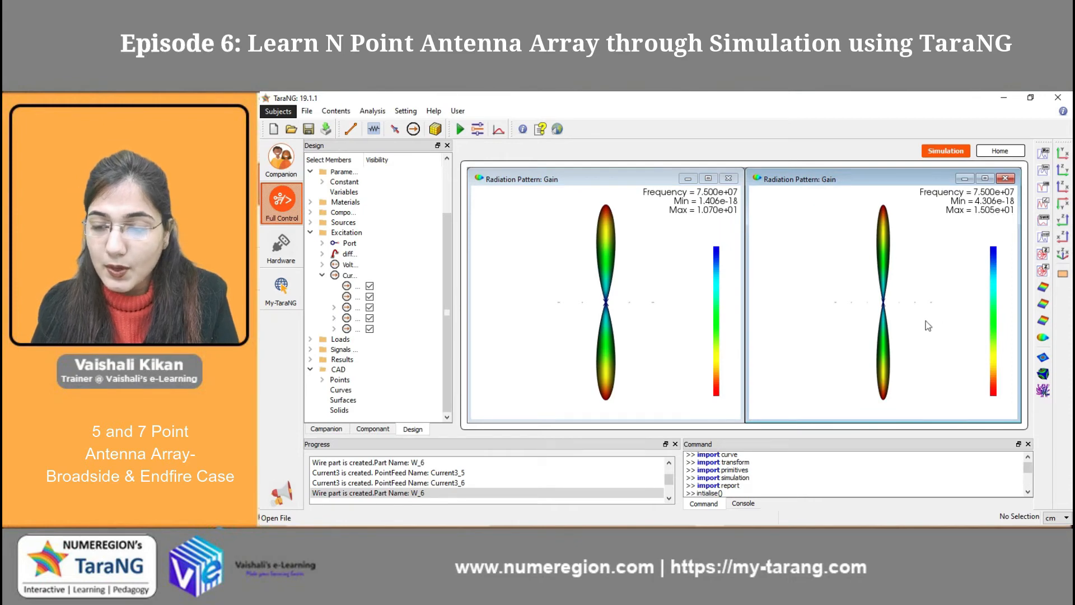
click(616, 251)
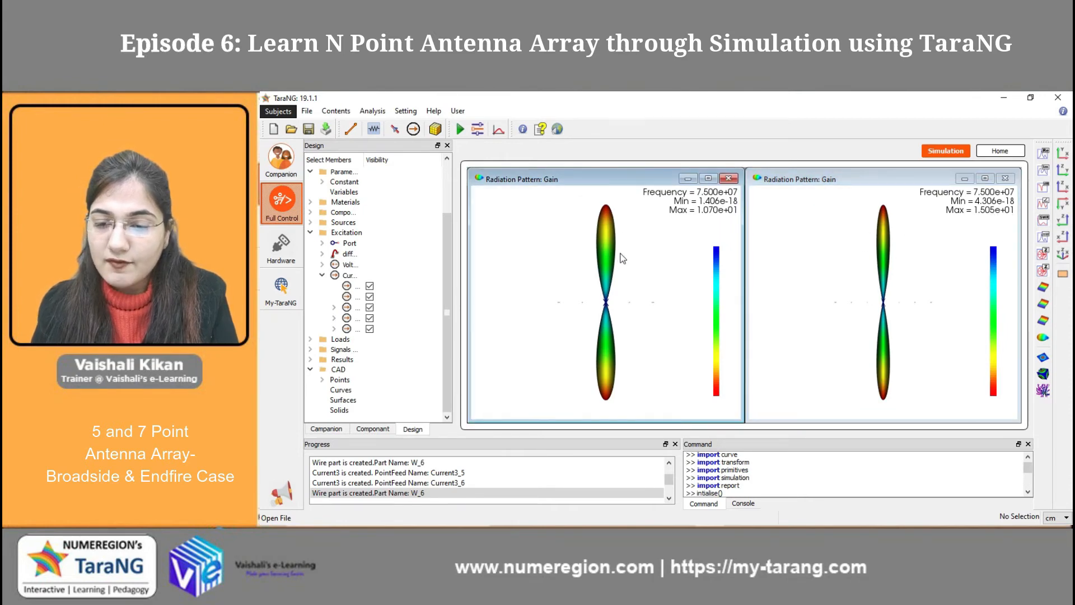
click(790, 197)
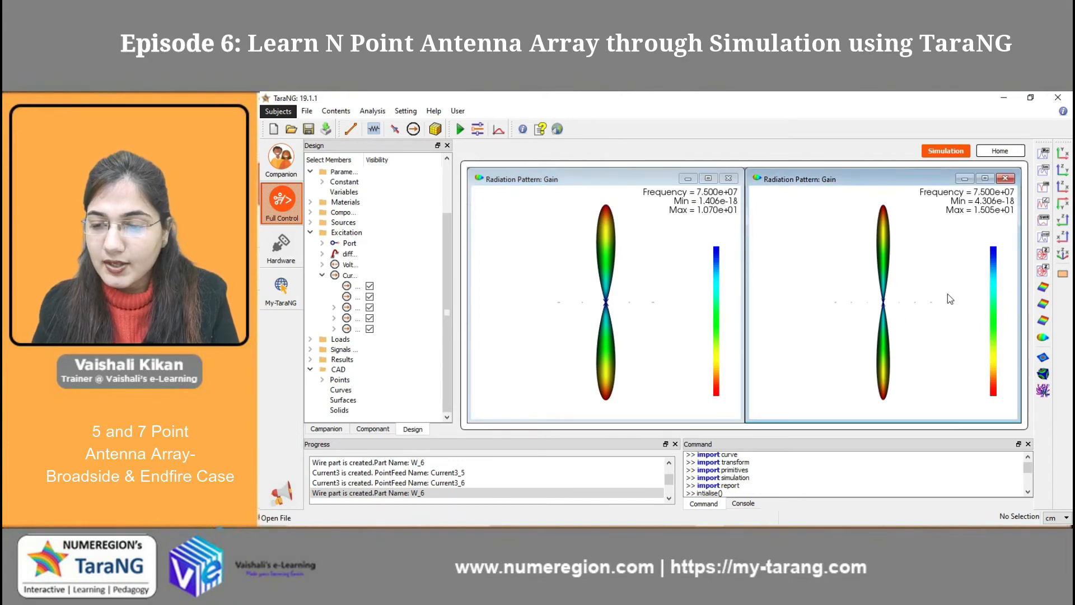
drag(947, 293, 974, 292)
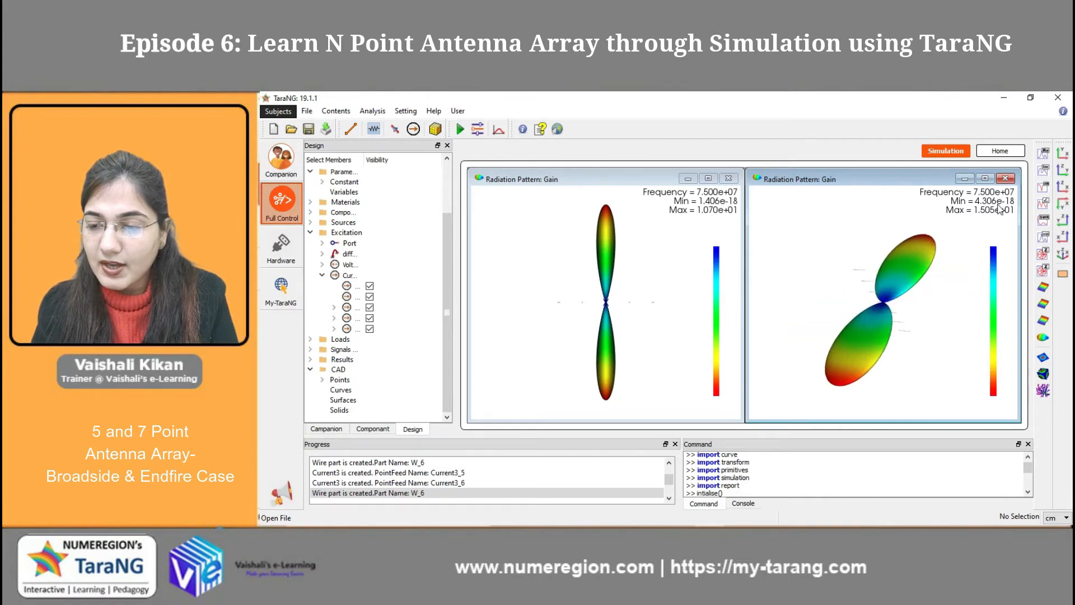
click(702, 210)
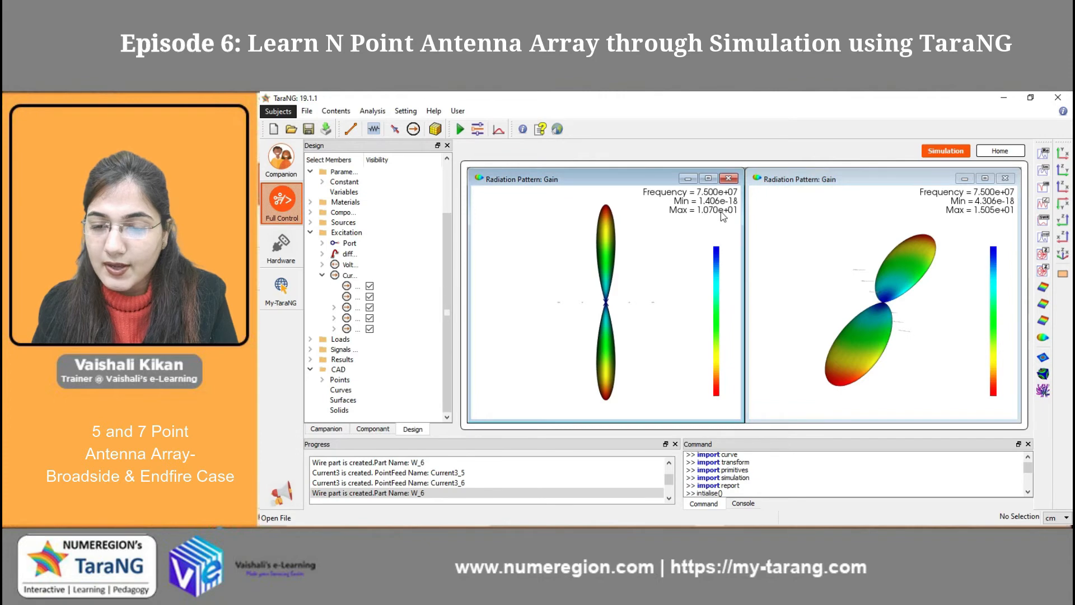
click(829, 336)
drag(891, 371, 937, 249)
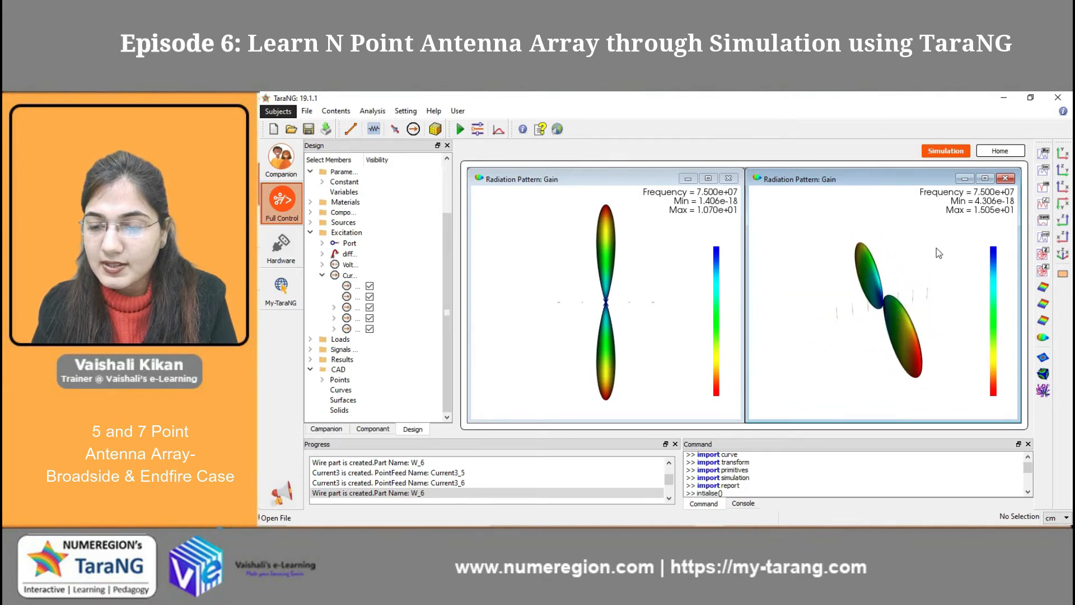
- Close both gain radiation pattern windows, leaving only the CAD design open
click(1004, 179)
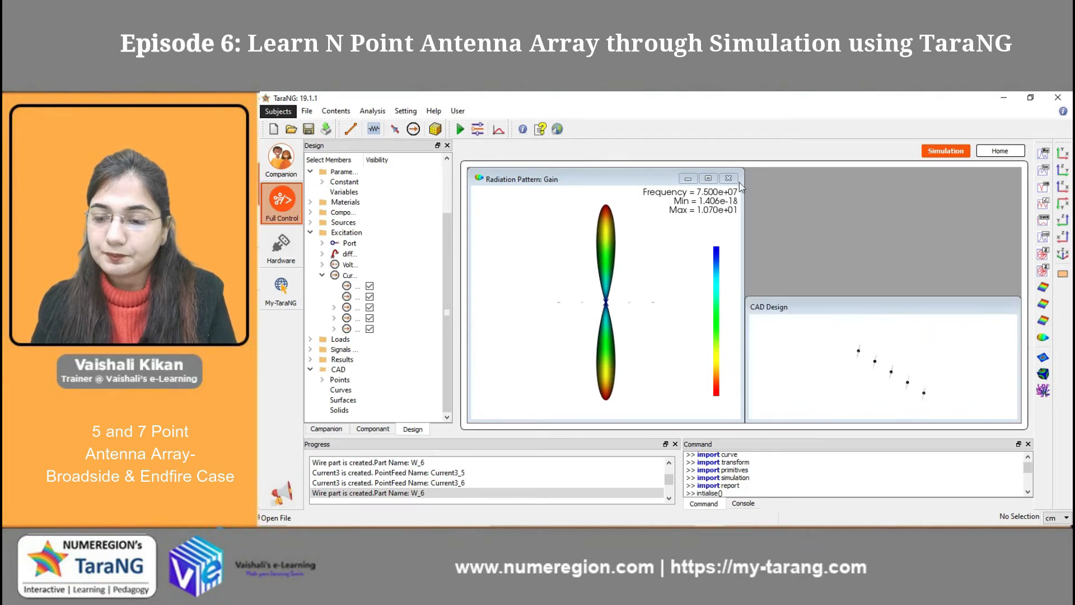
click(728, 179)
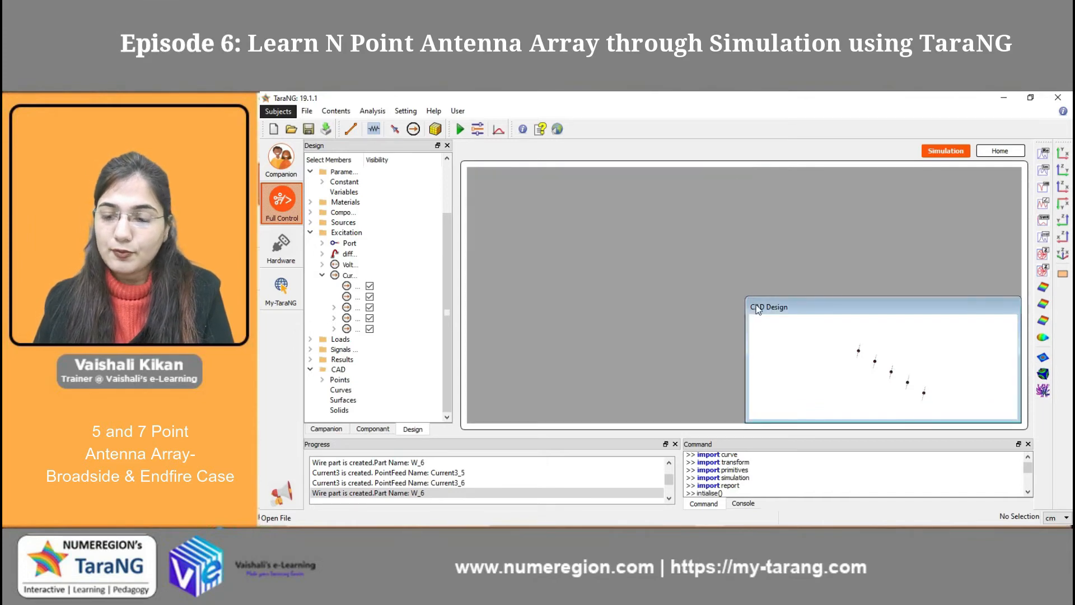